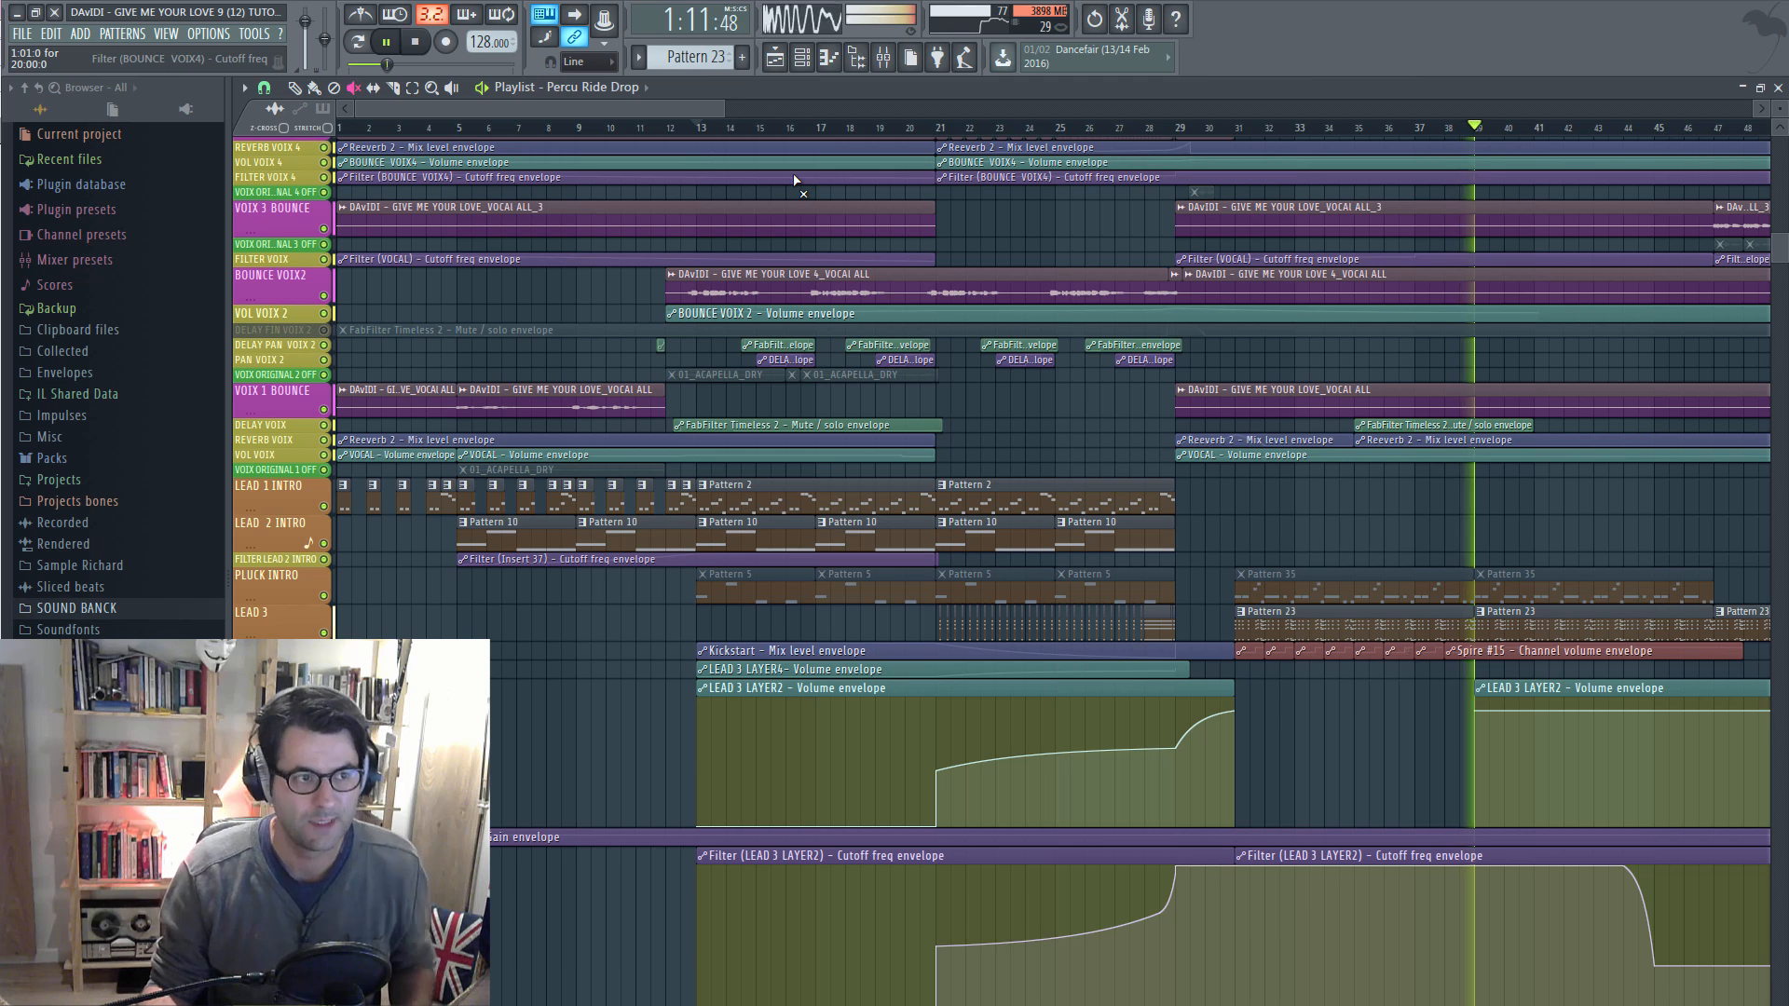
Solo LEAD 3, unmute the LEAD 3 LAY 2 and FILT LEAD 3 LAY 2 lanes, and audition from bar 21
key(space)
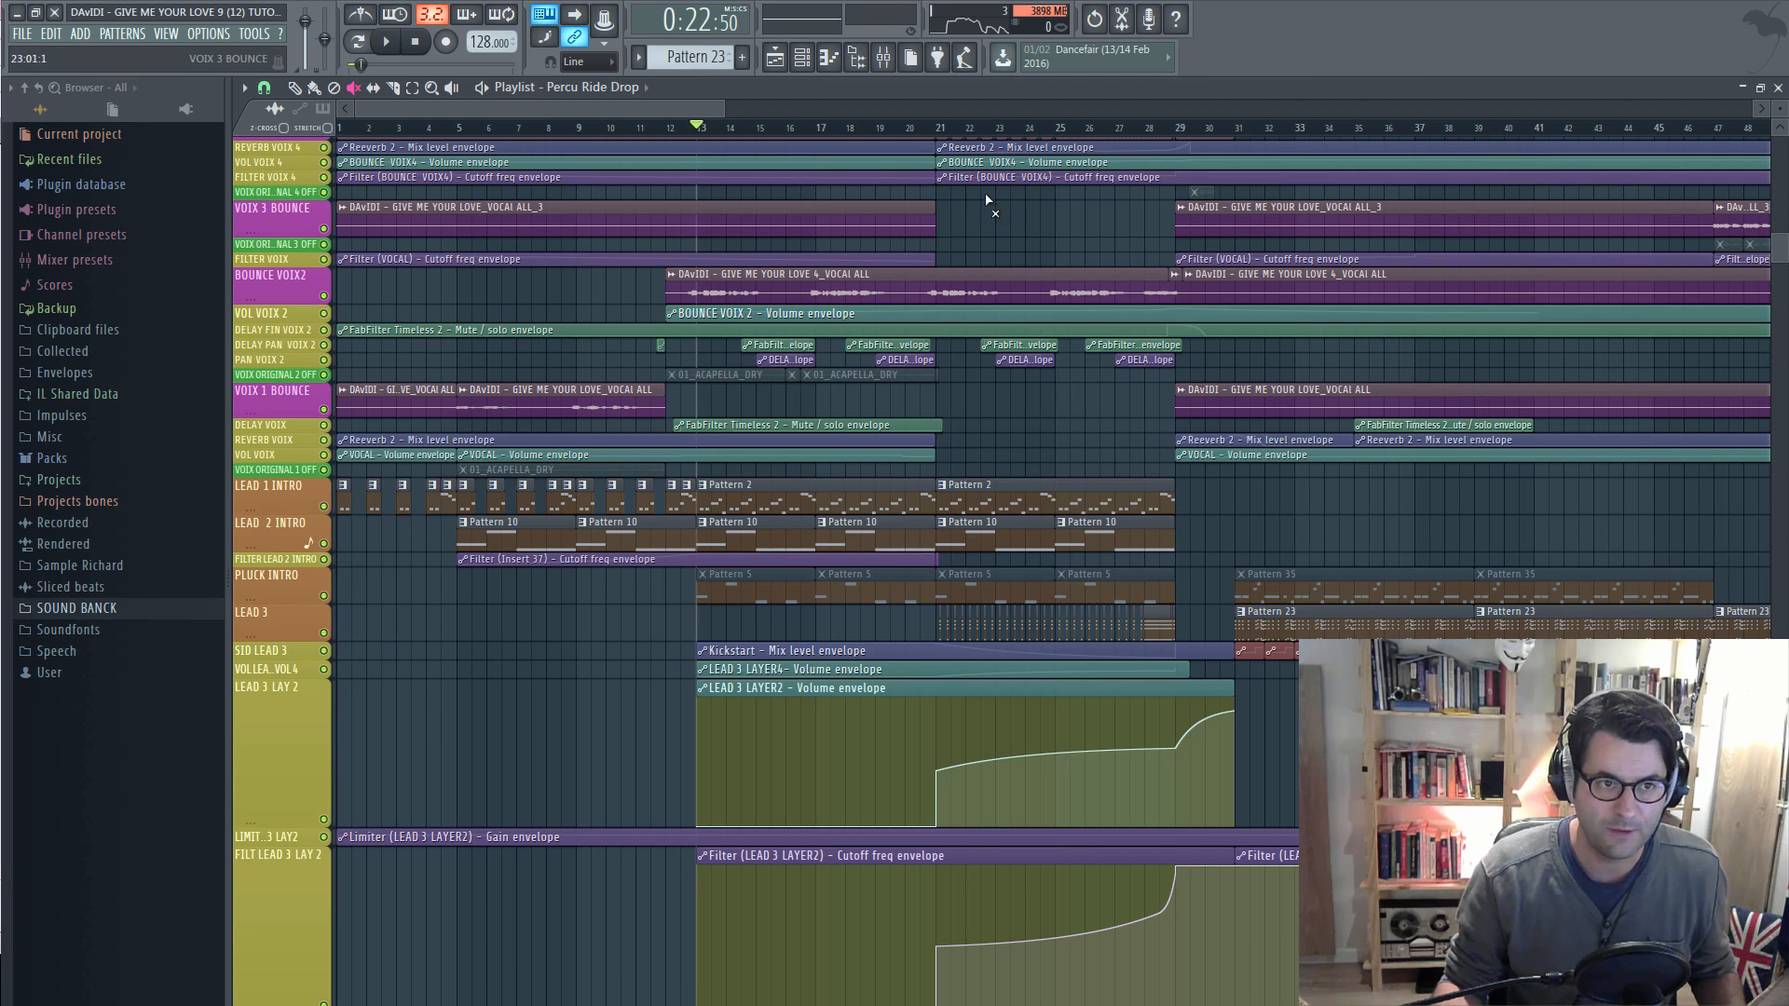
right_click(324, 635)
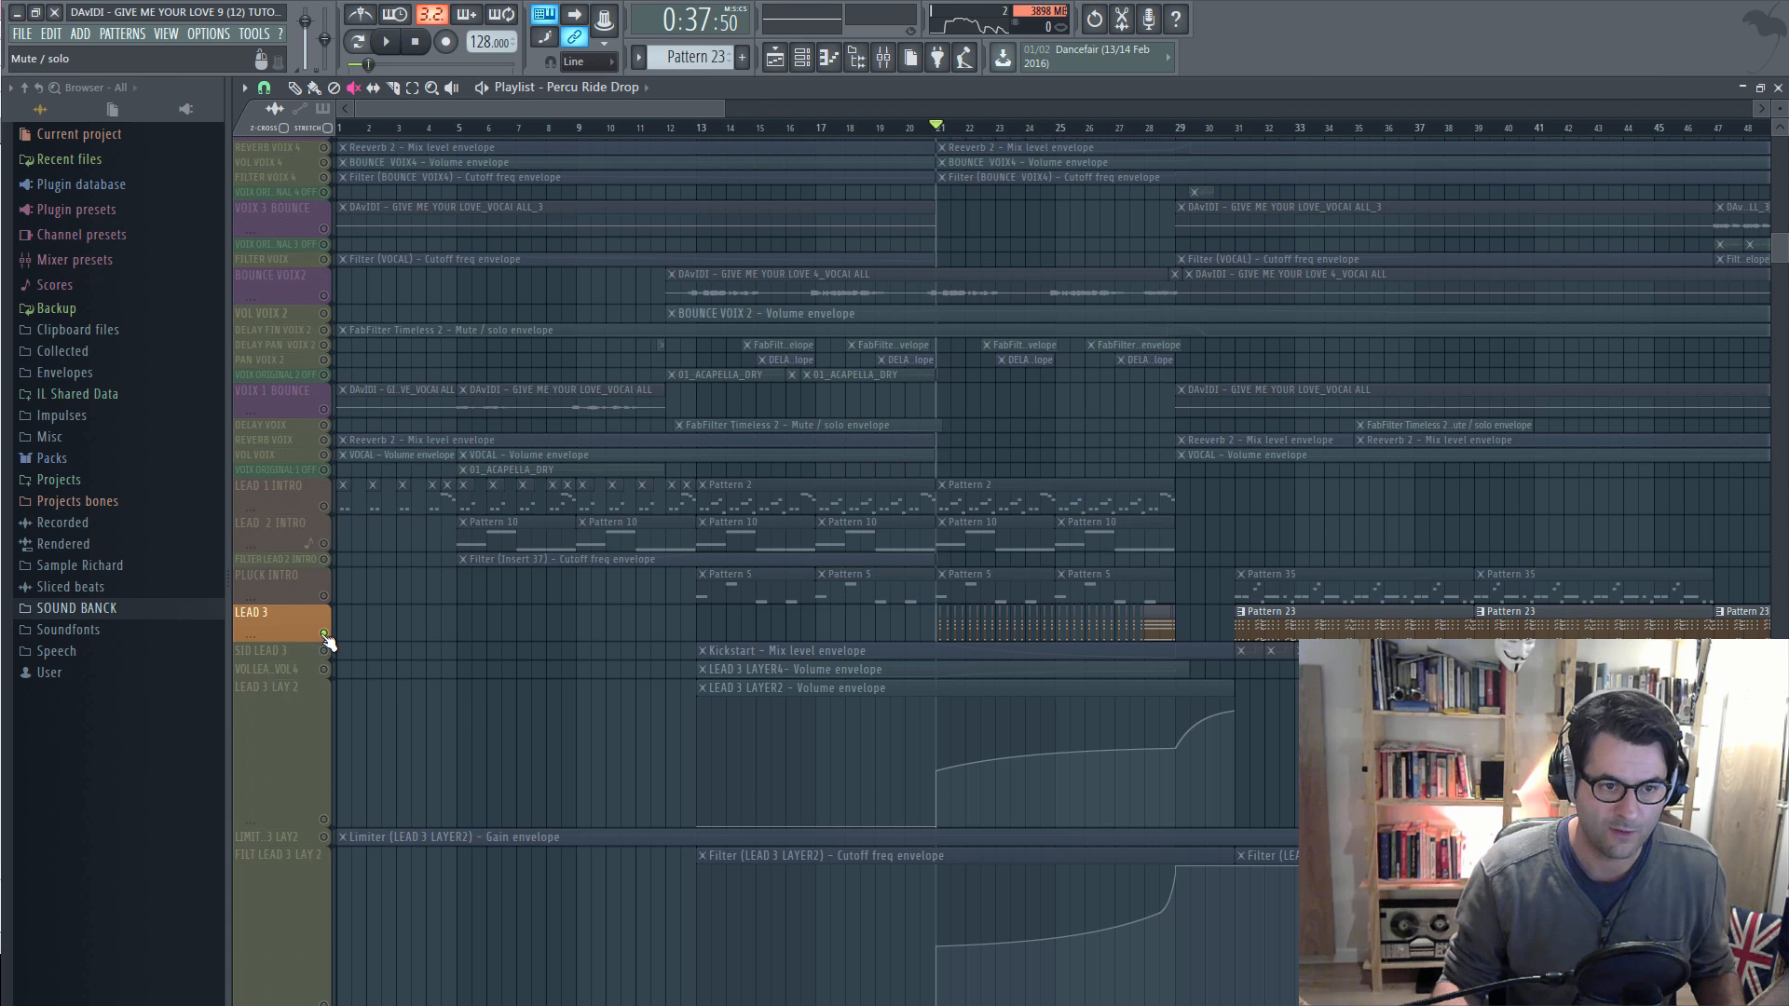
click(325, 821)
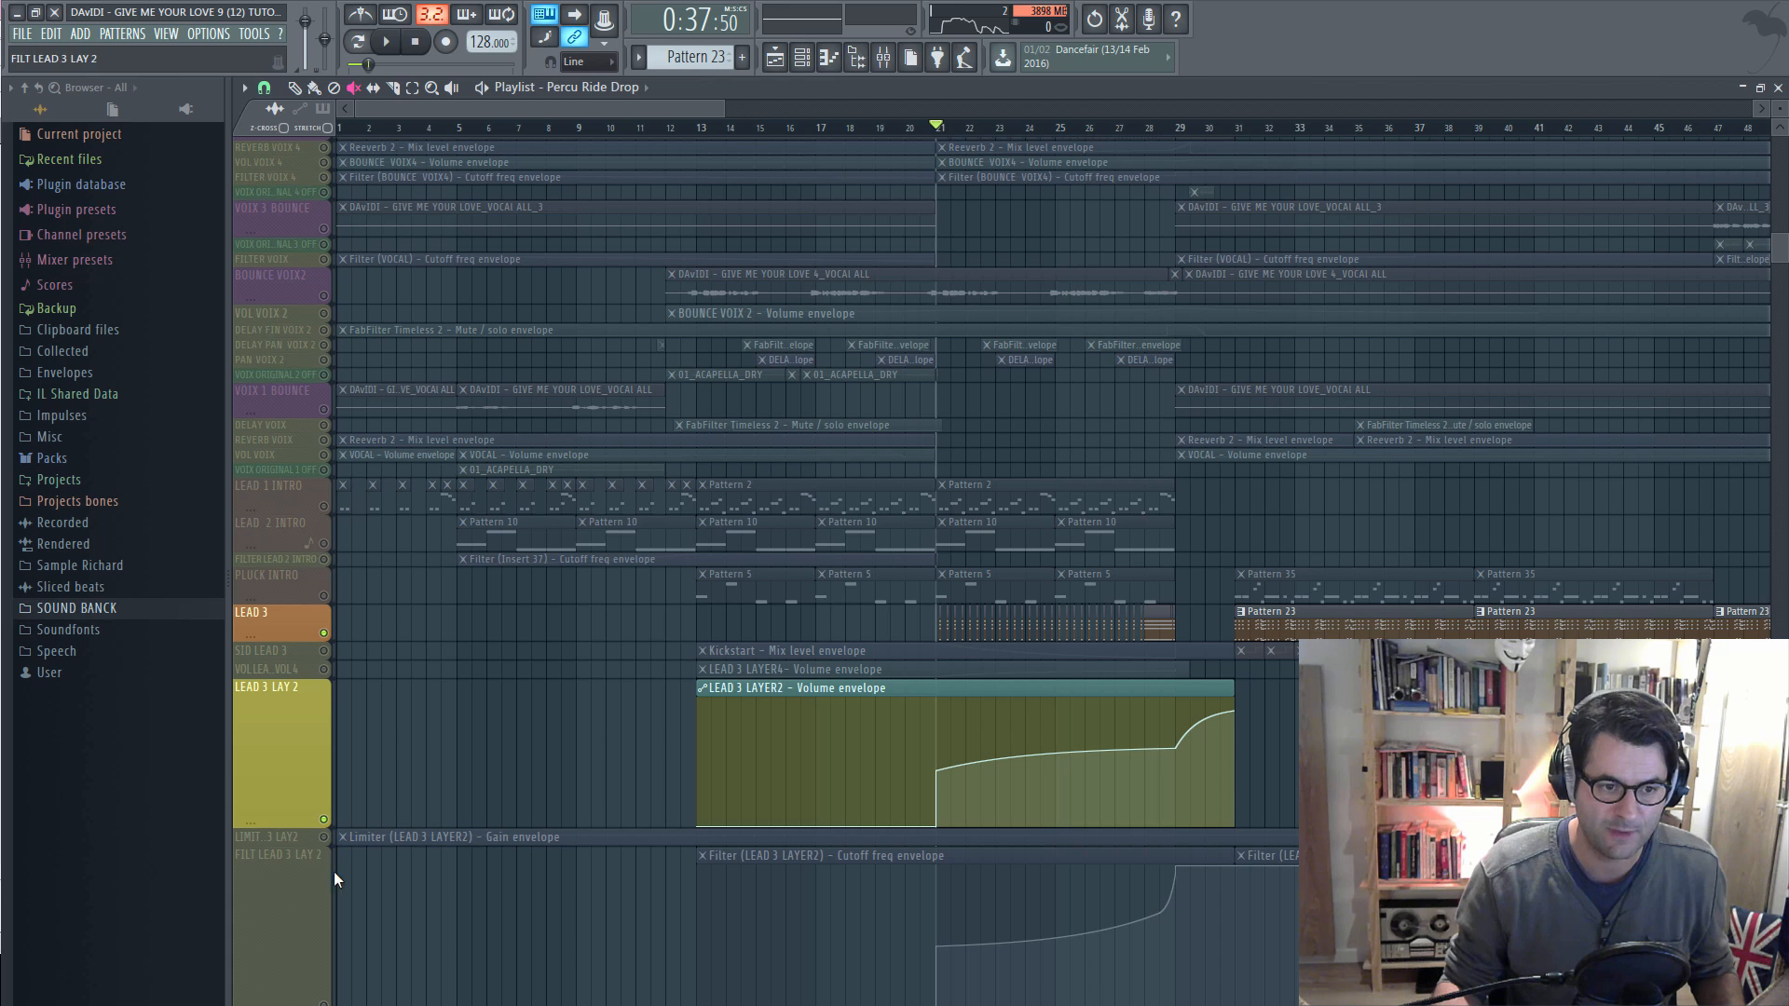
click(325, 1004)
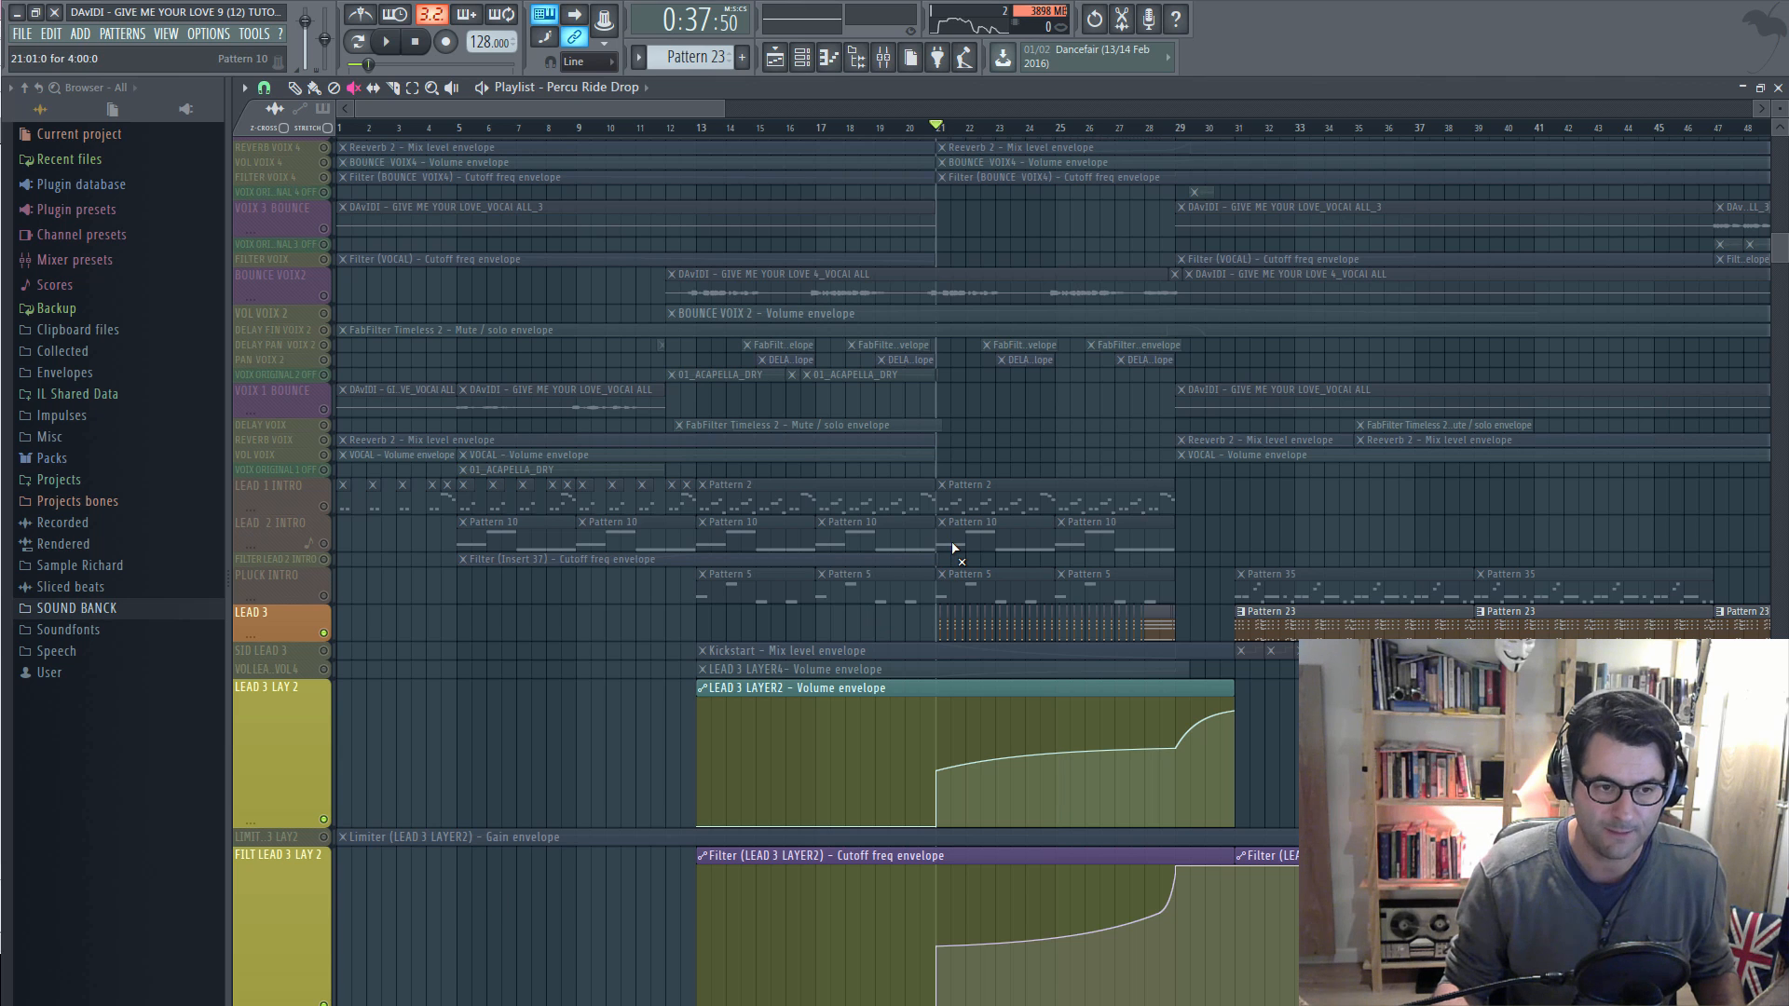
key(space)
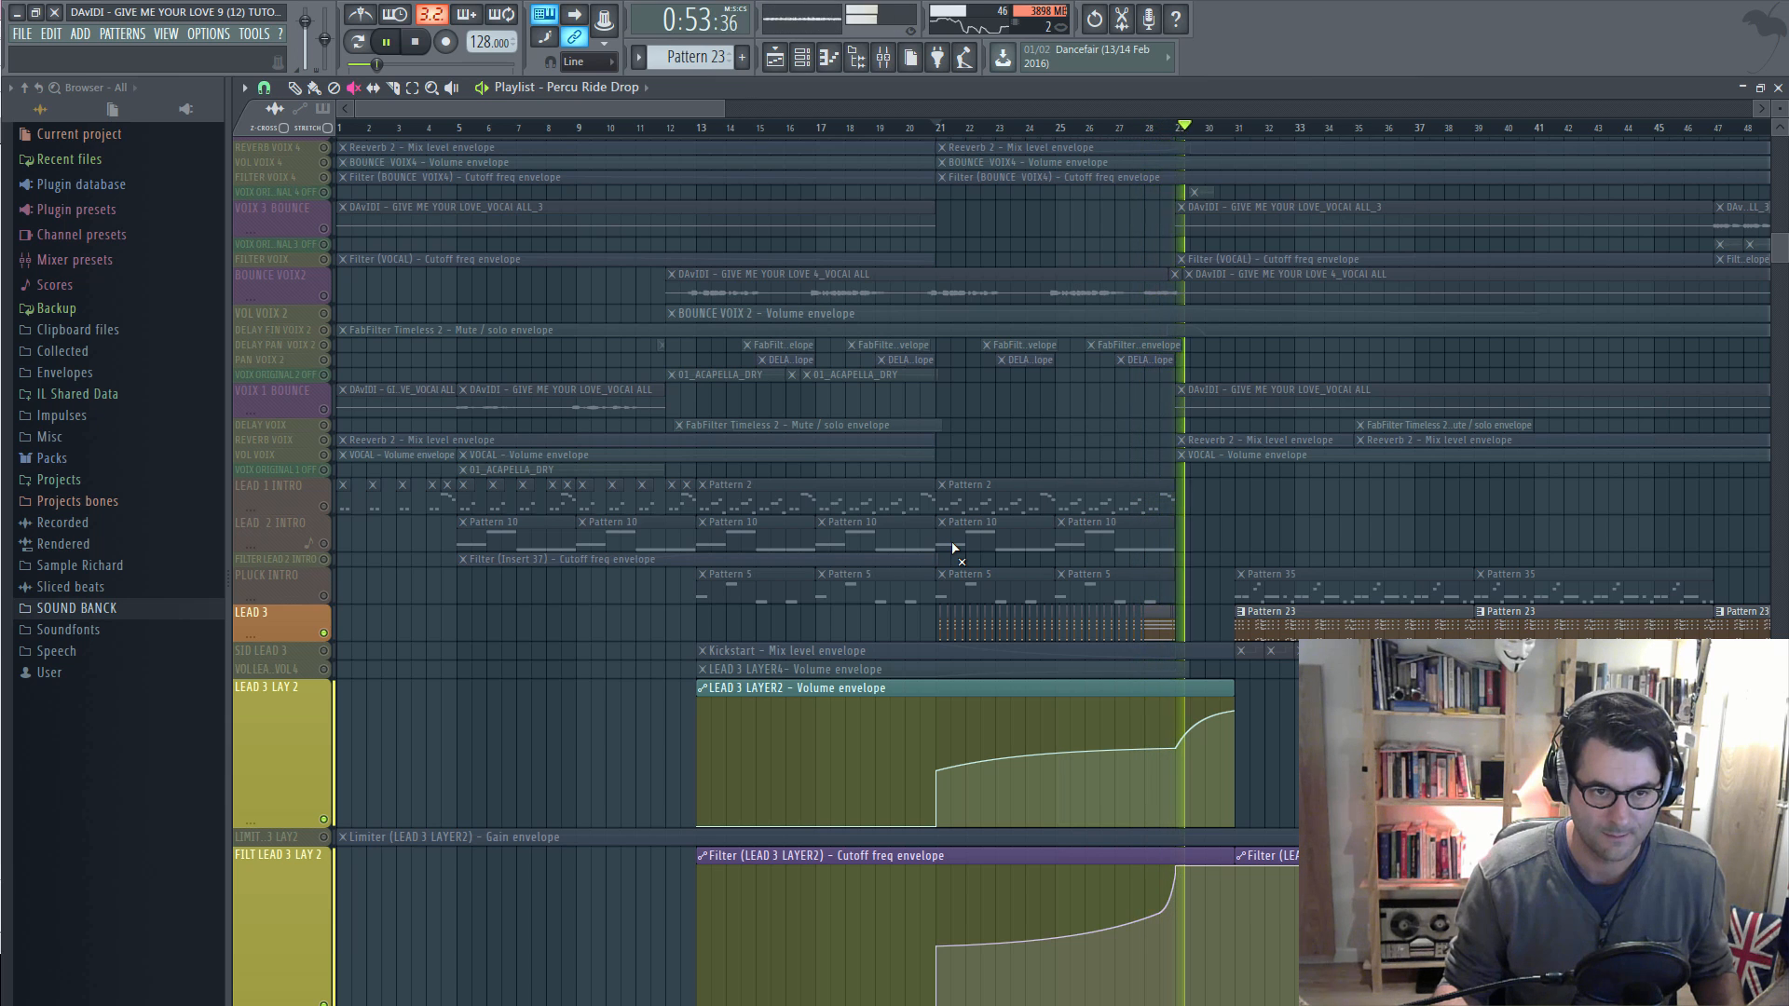
key(space)
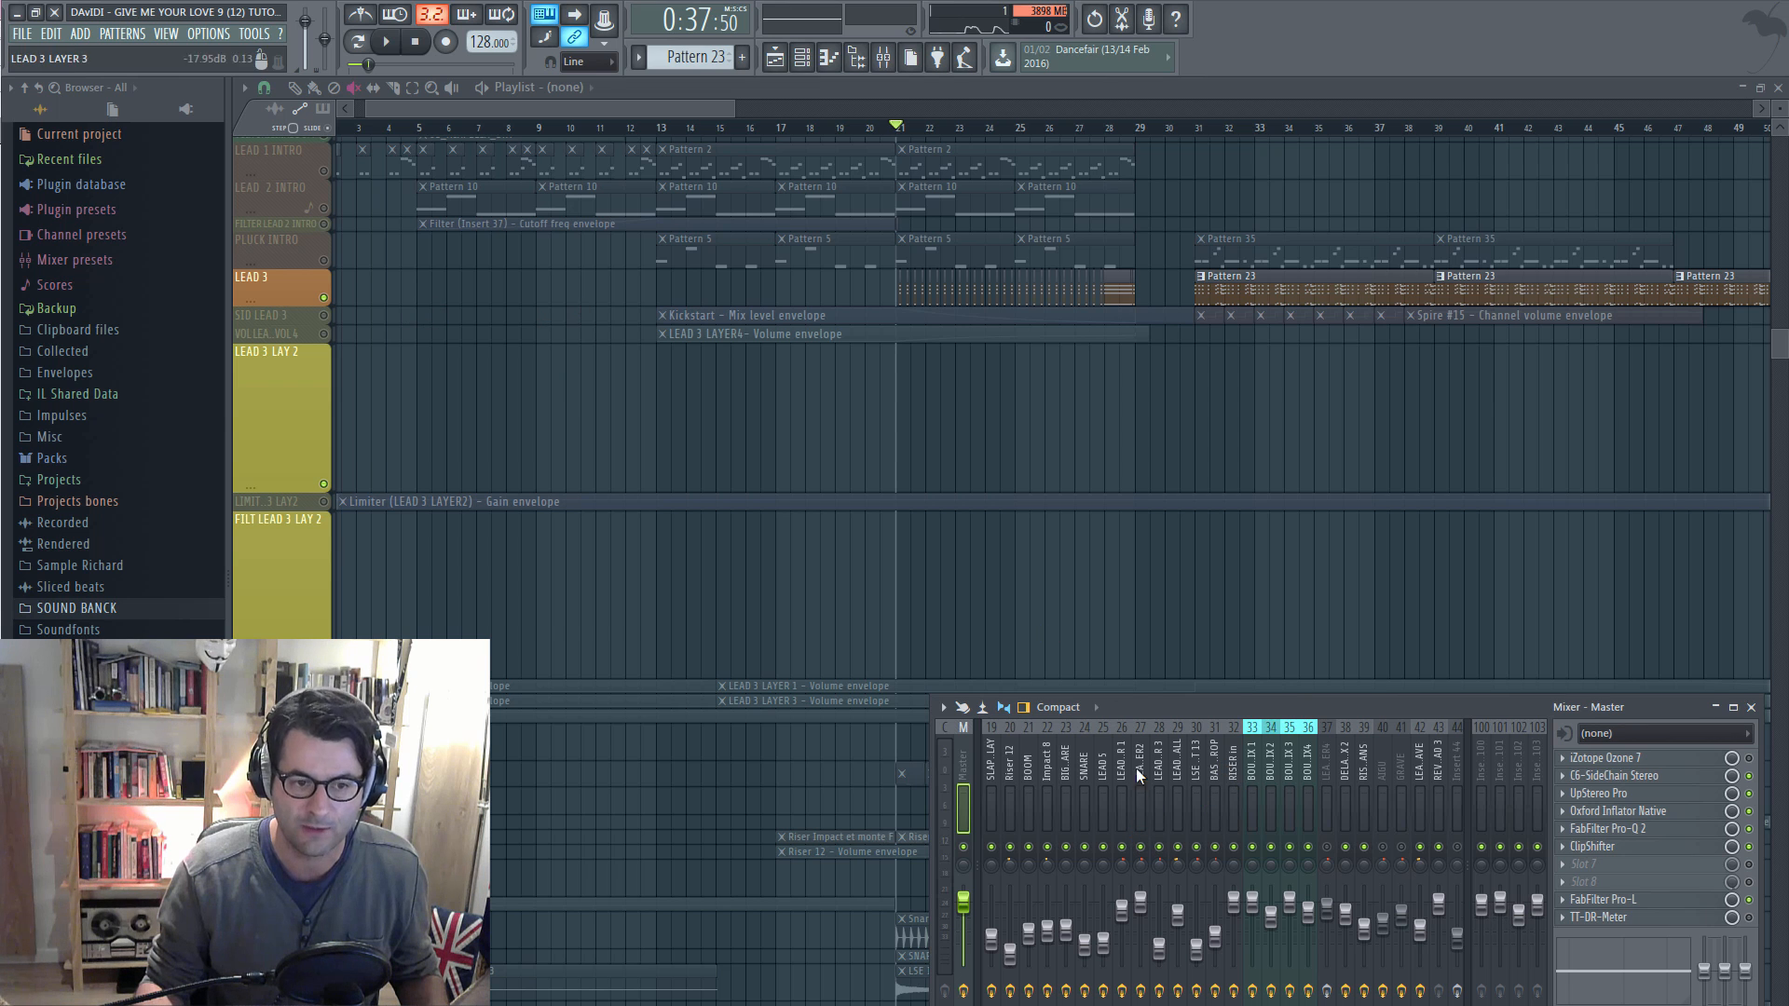
key(space)
click(1142, 847)
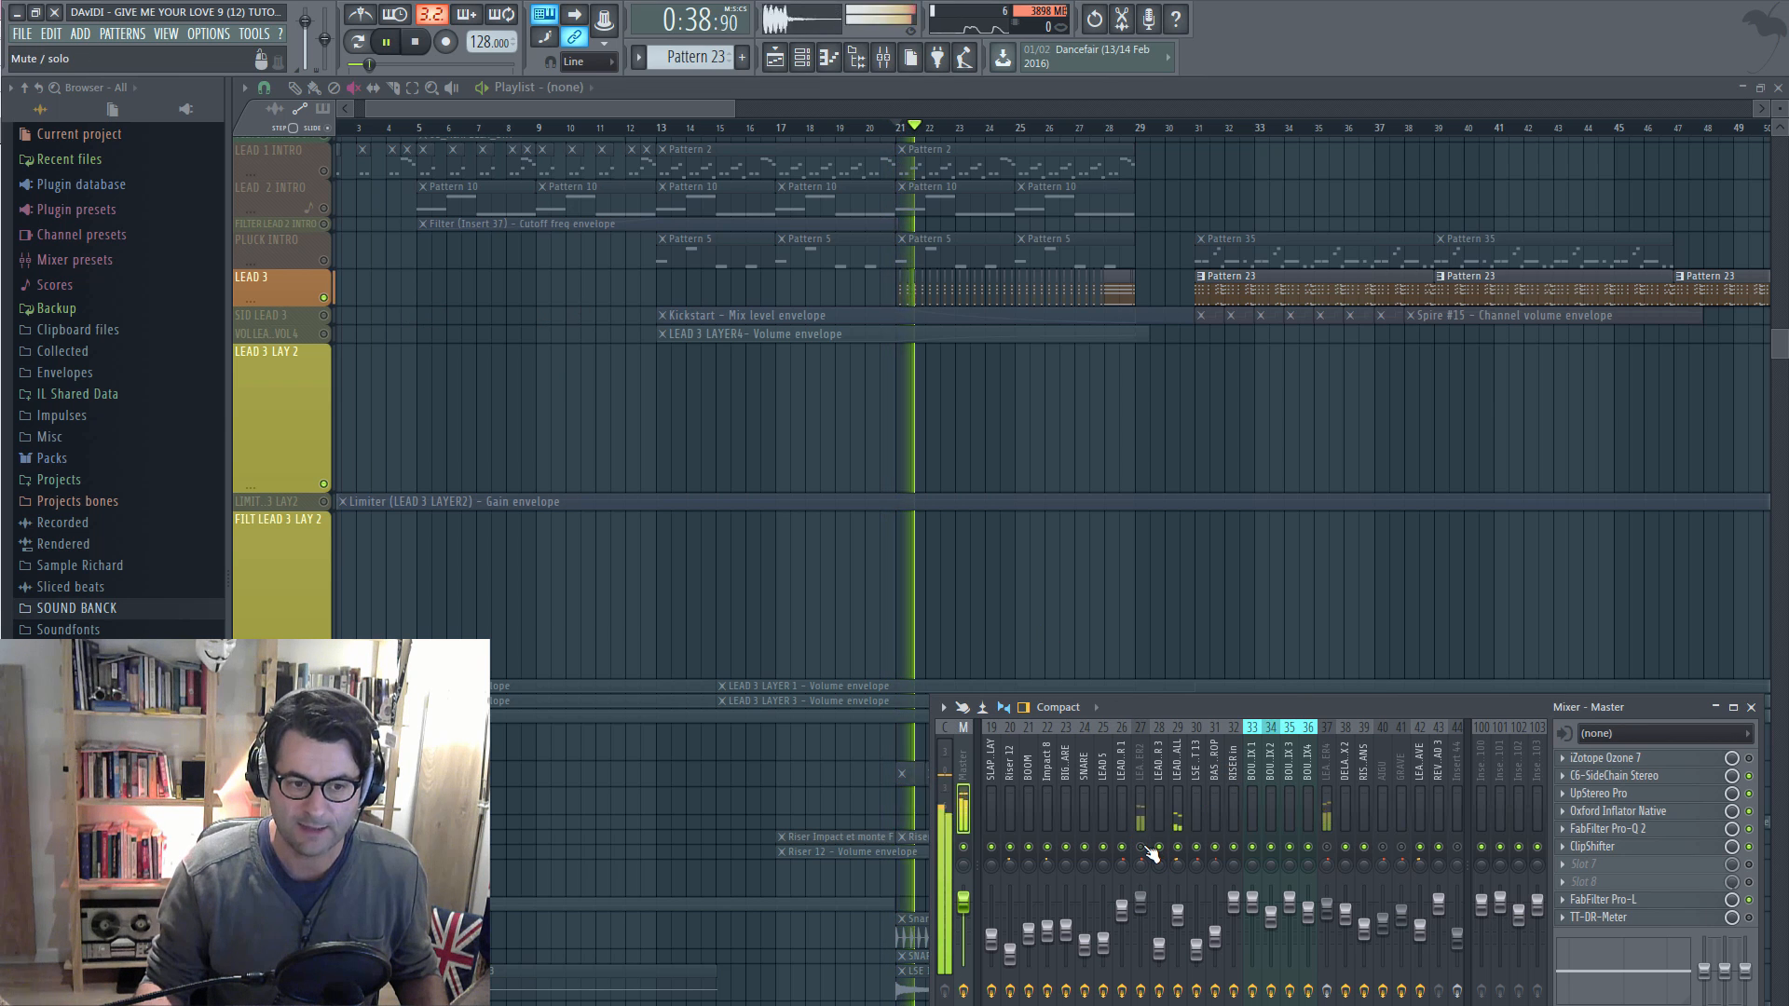
click(1144, 847)
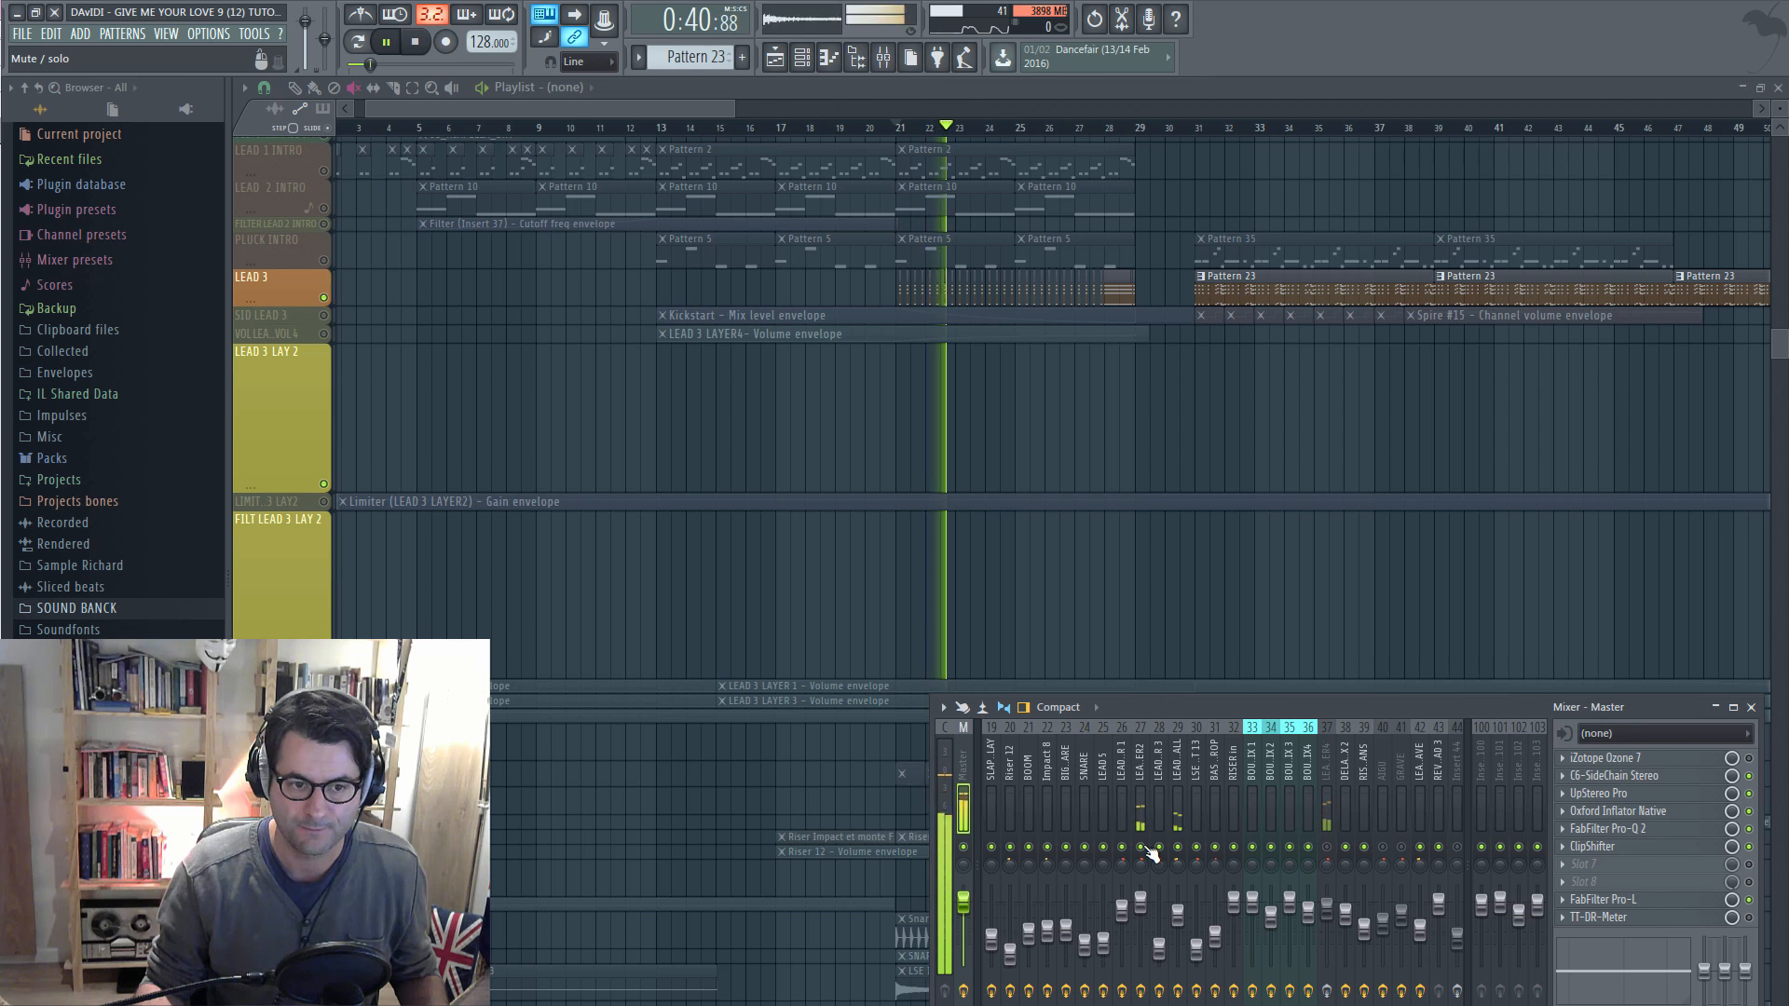
click(1145, 847)
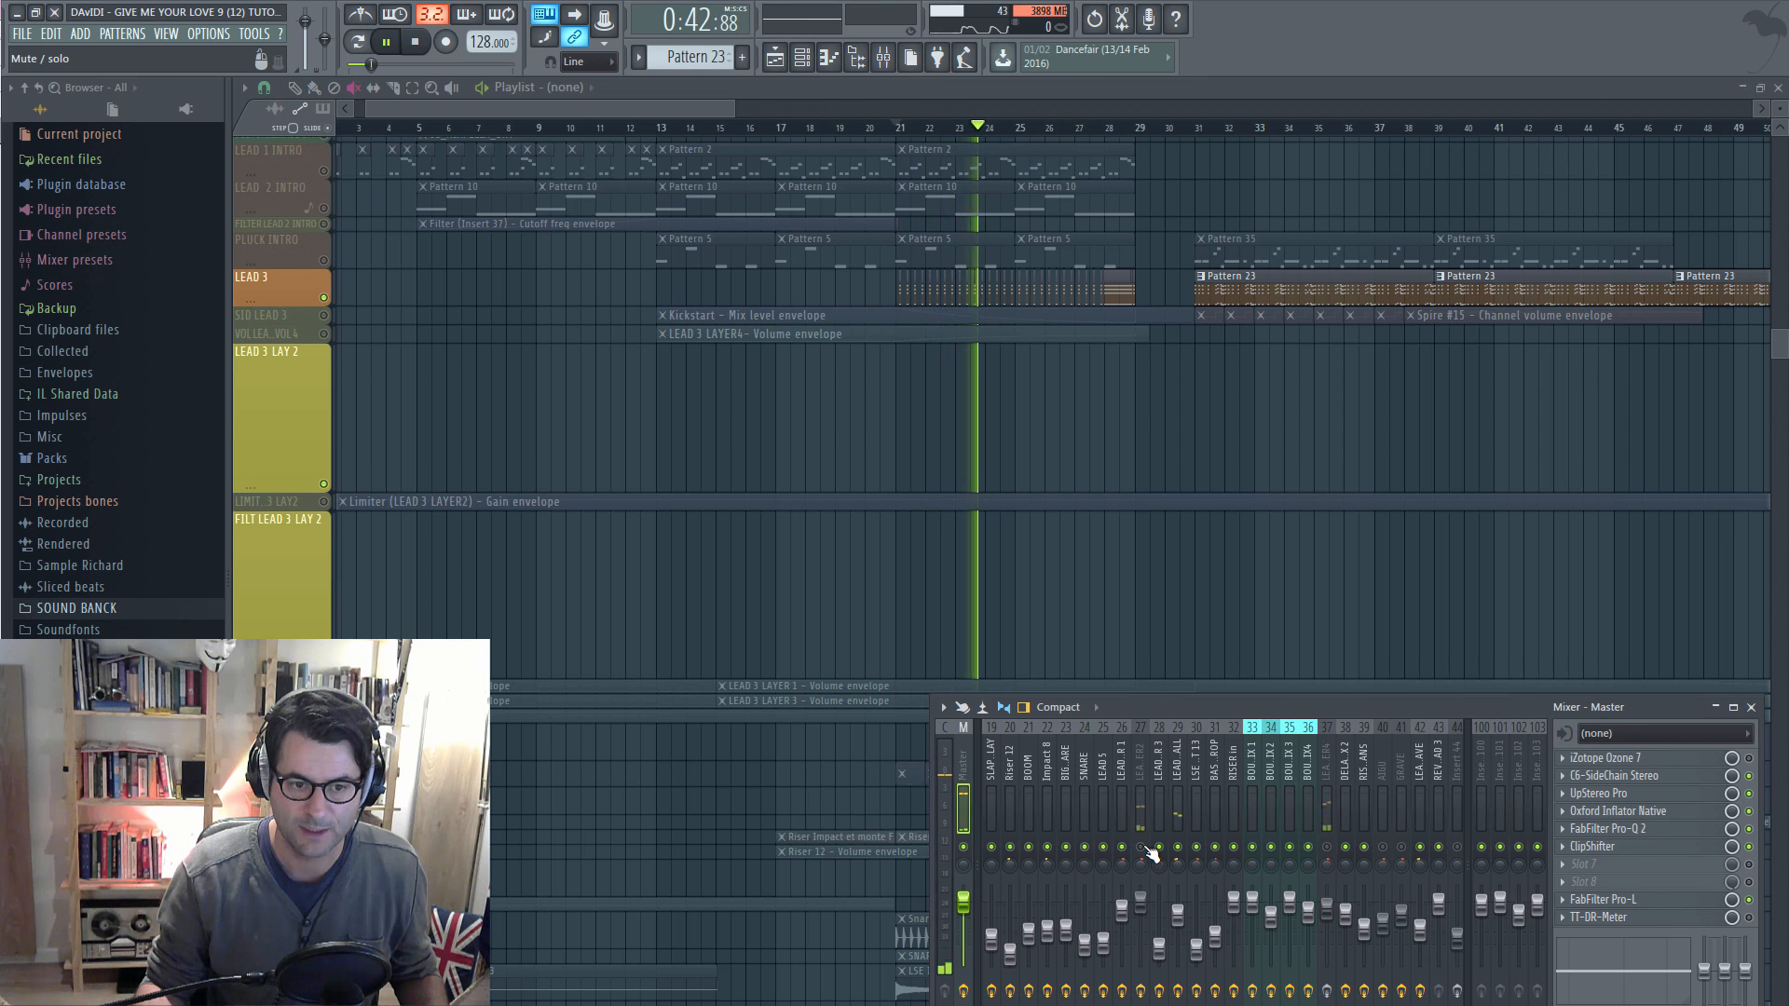
click(1144, 847)
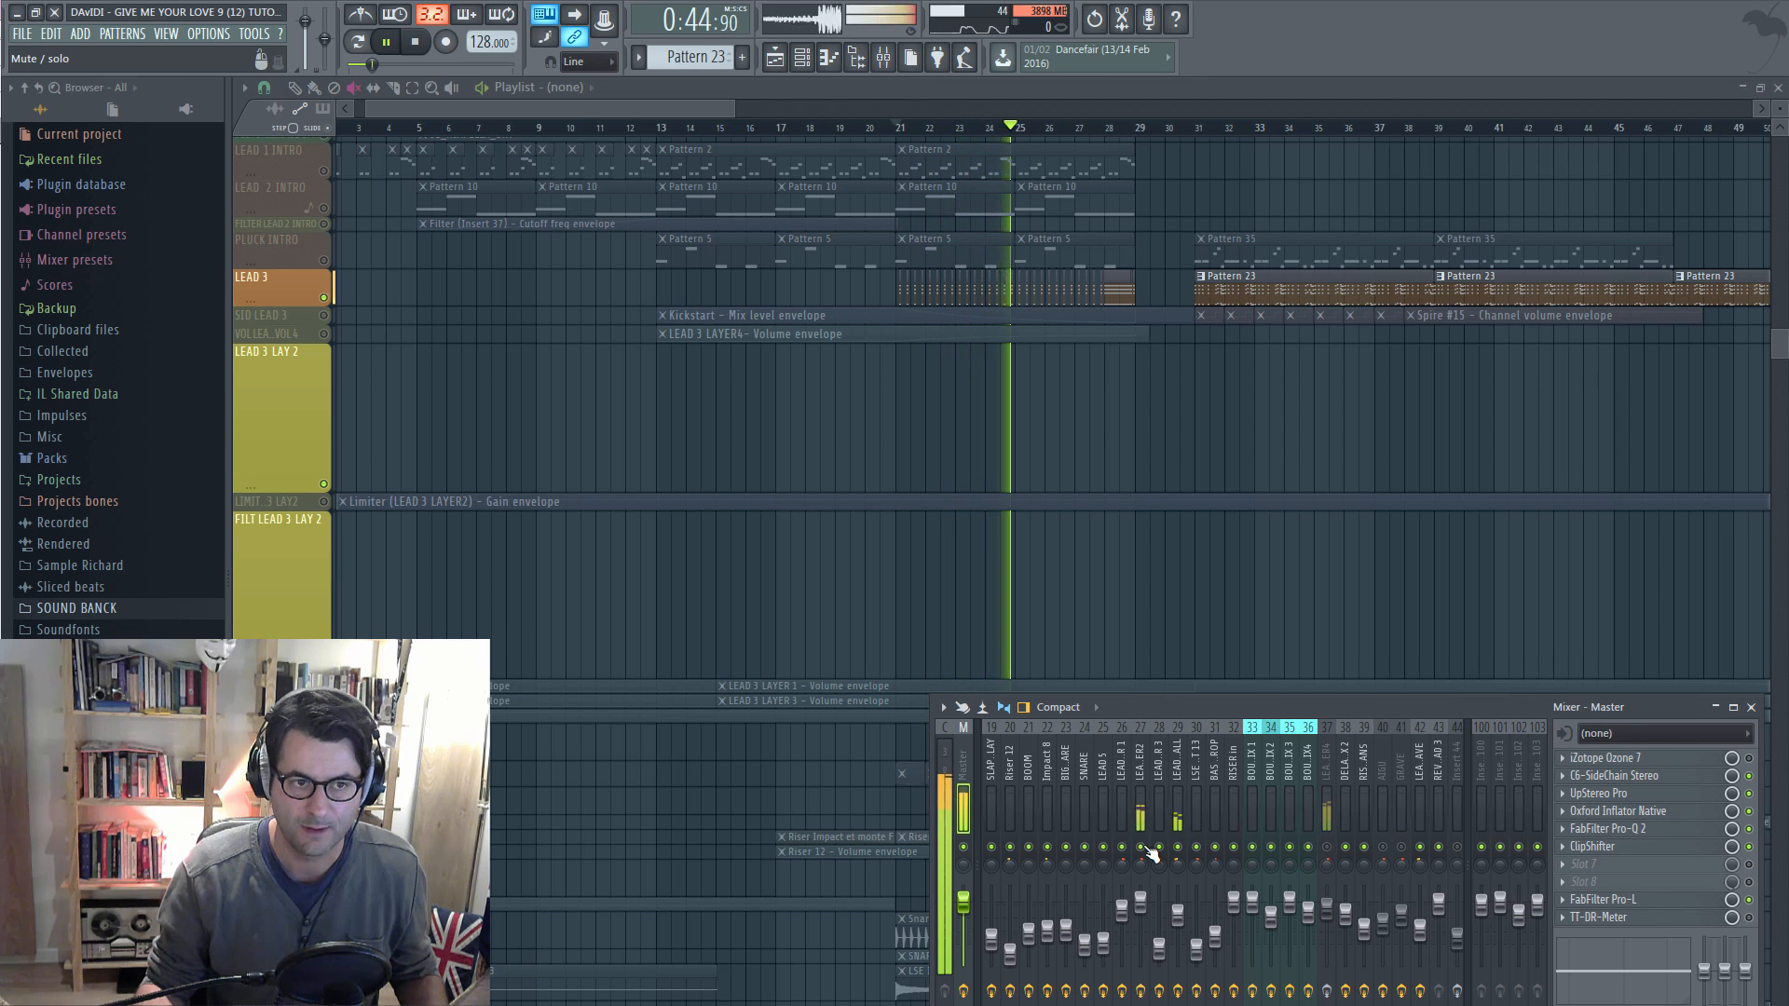
key(space)
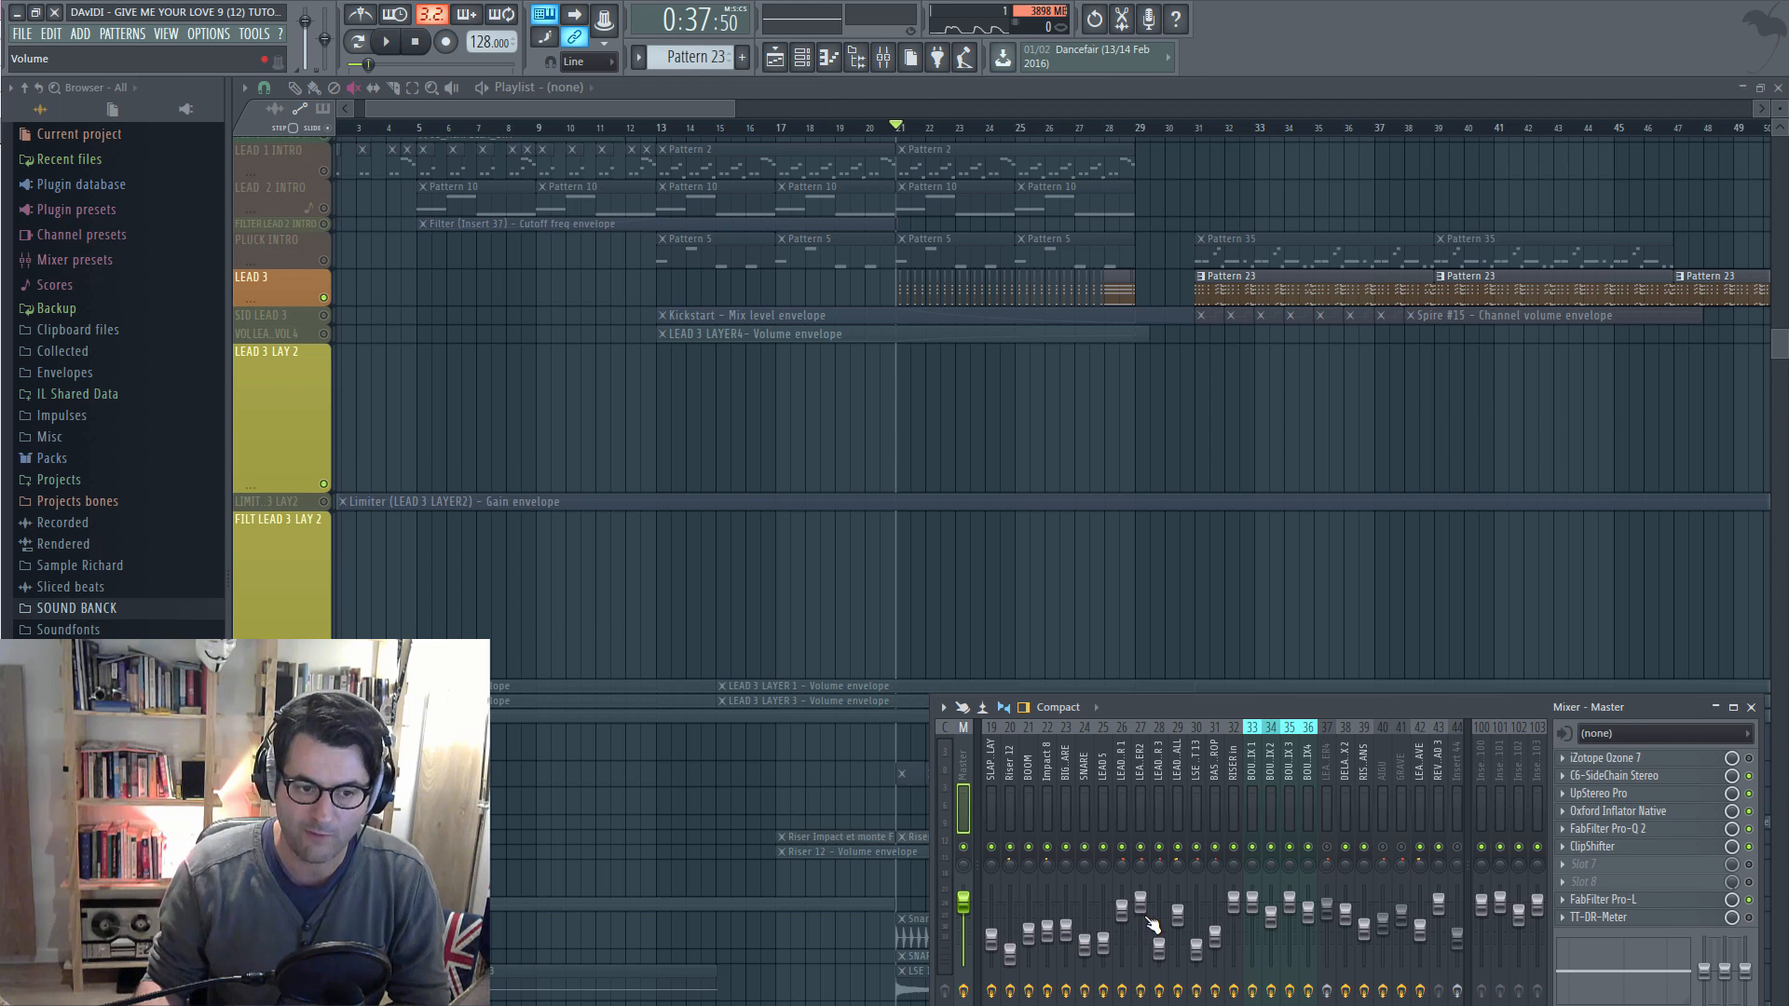
key(space)
key(space)
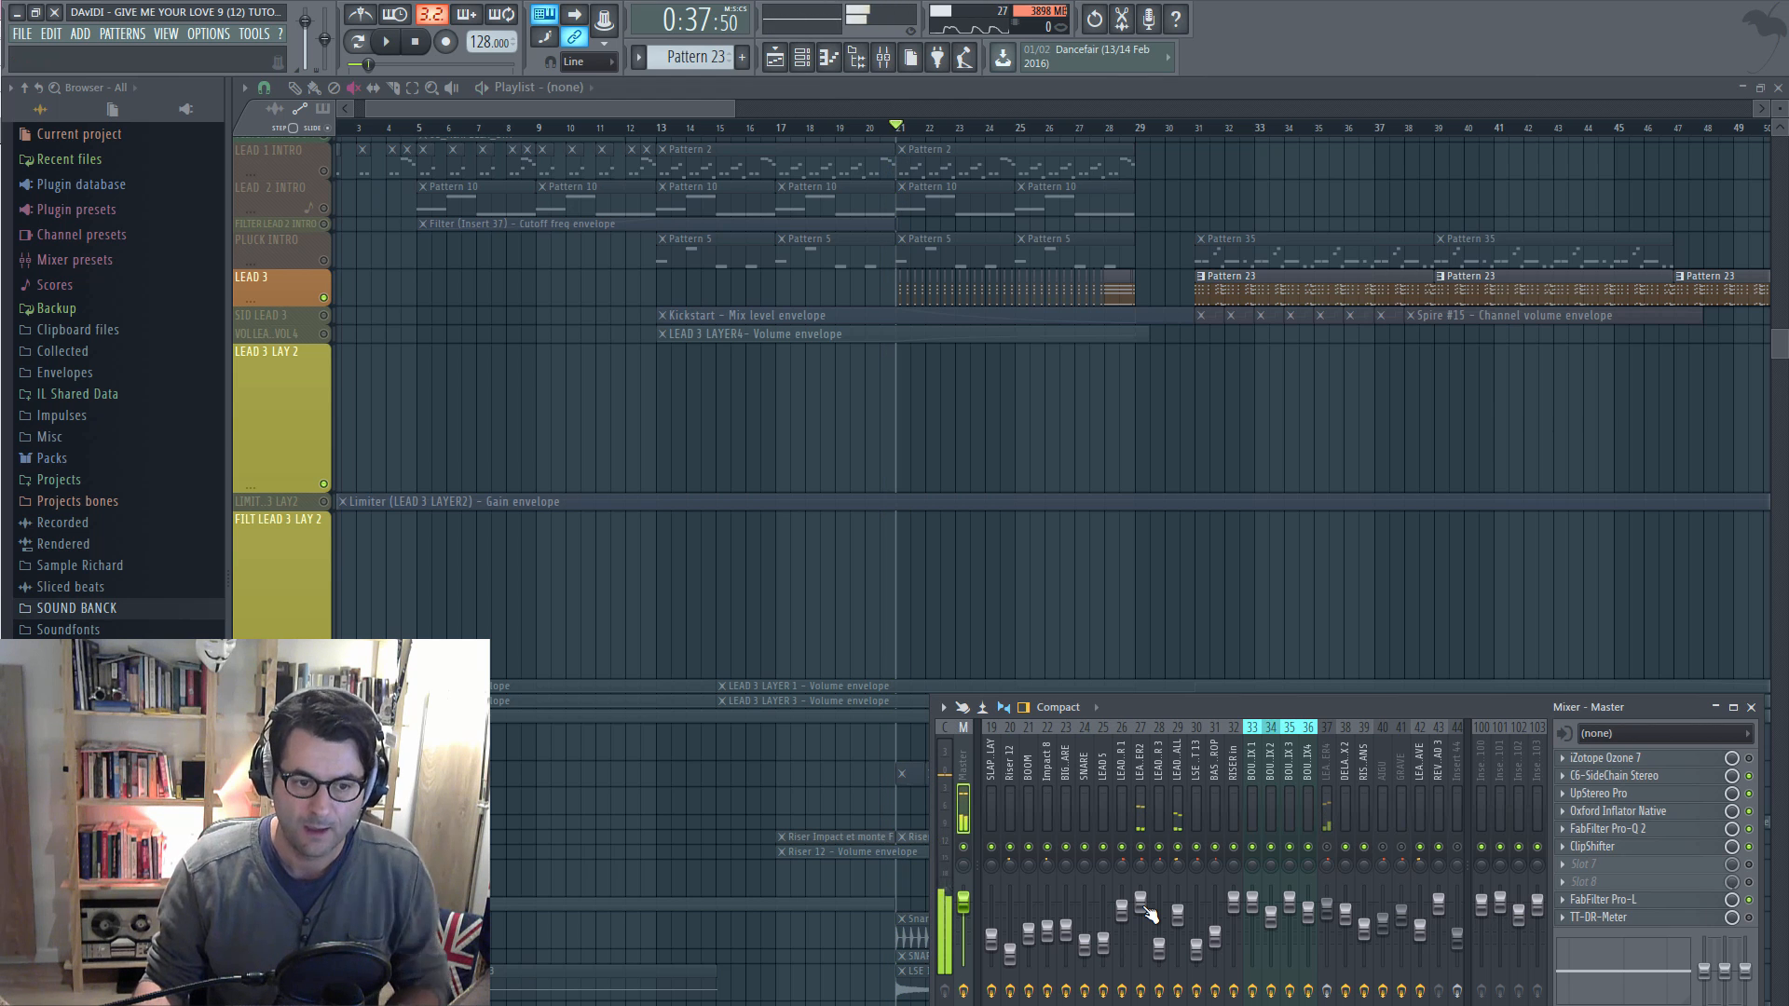
Recolour mixer track 27 (LEAD 3 LAYER2) and create a volume automation clip from its fader
right_click(1143, 792)
click(1197, 675)
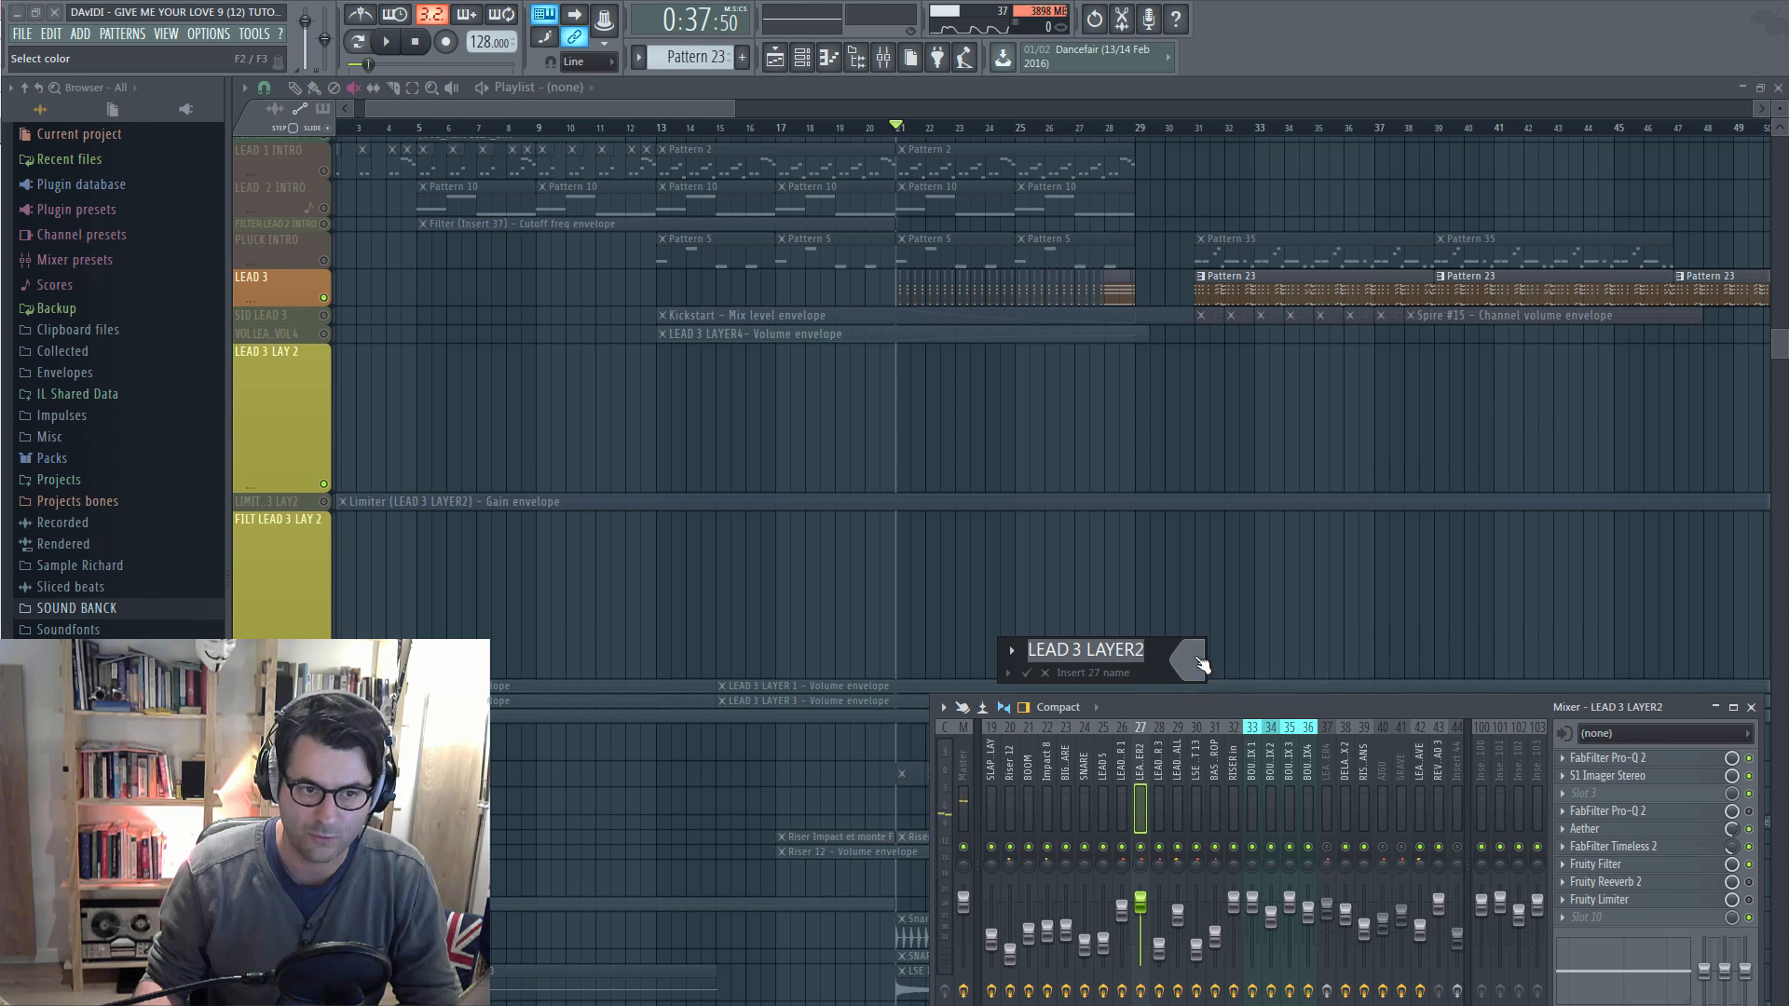
click(1188, 661)
click(1485, 651)
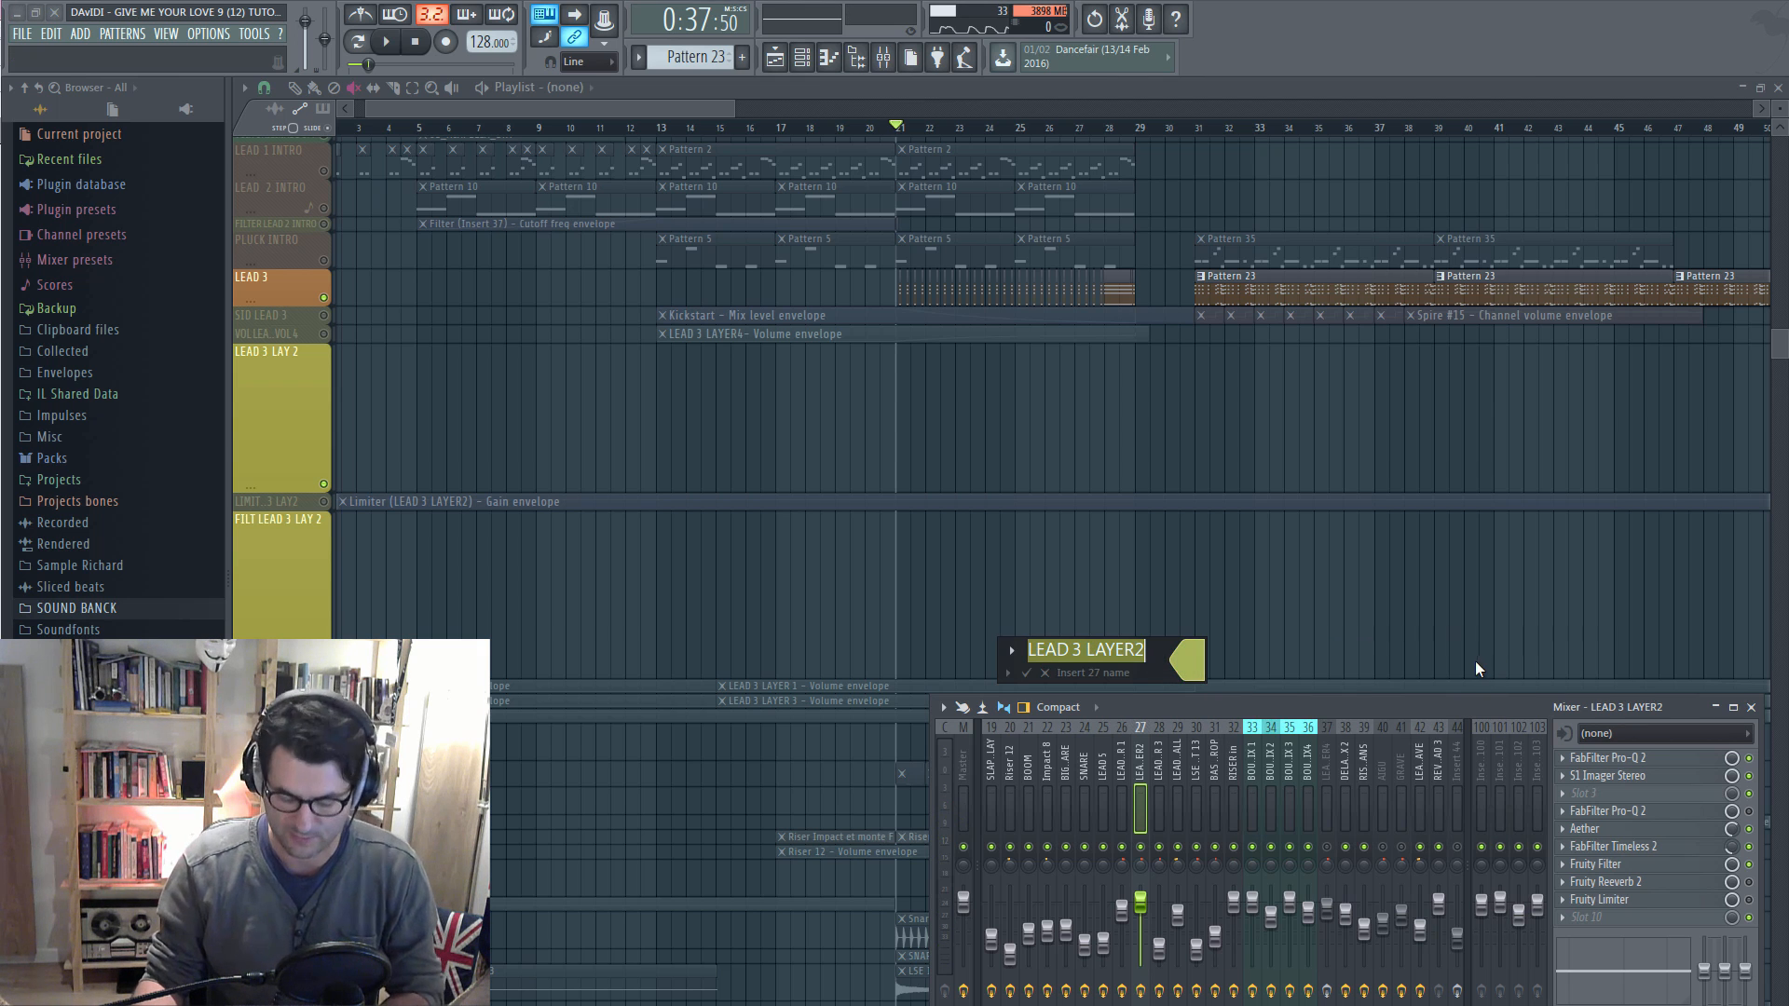
key(Return)
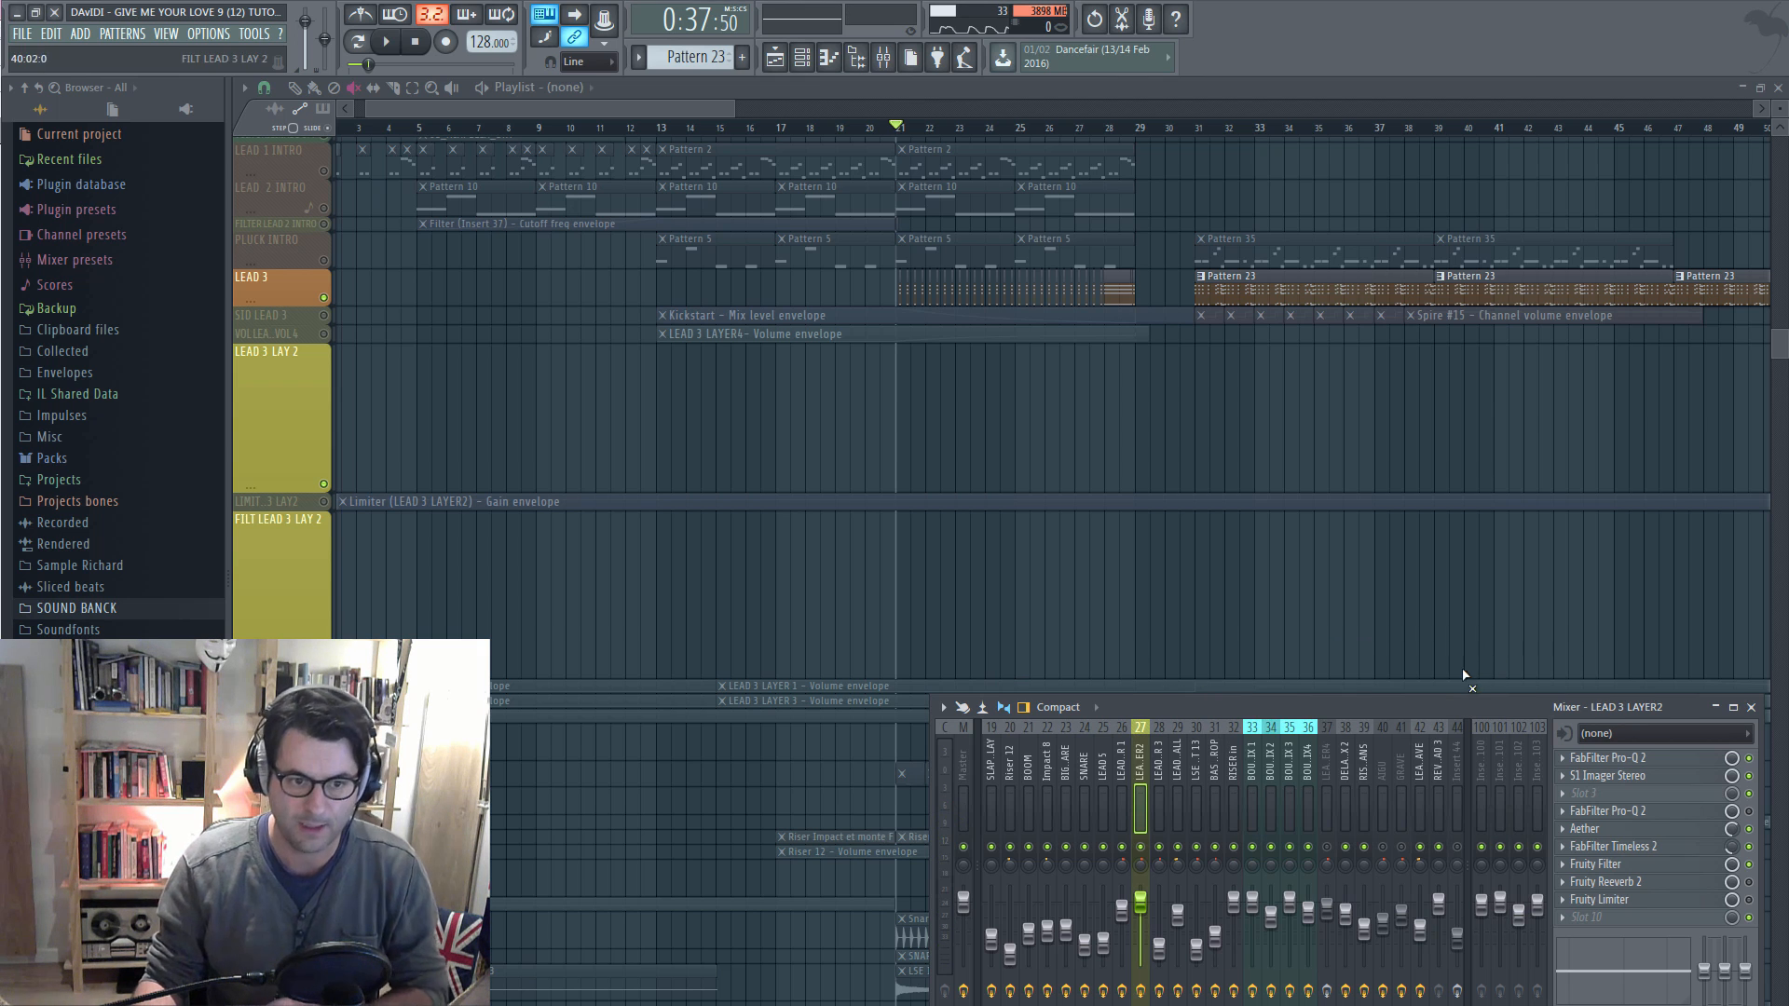
right_click(1141, 902)
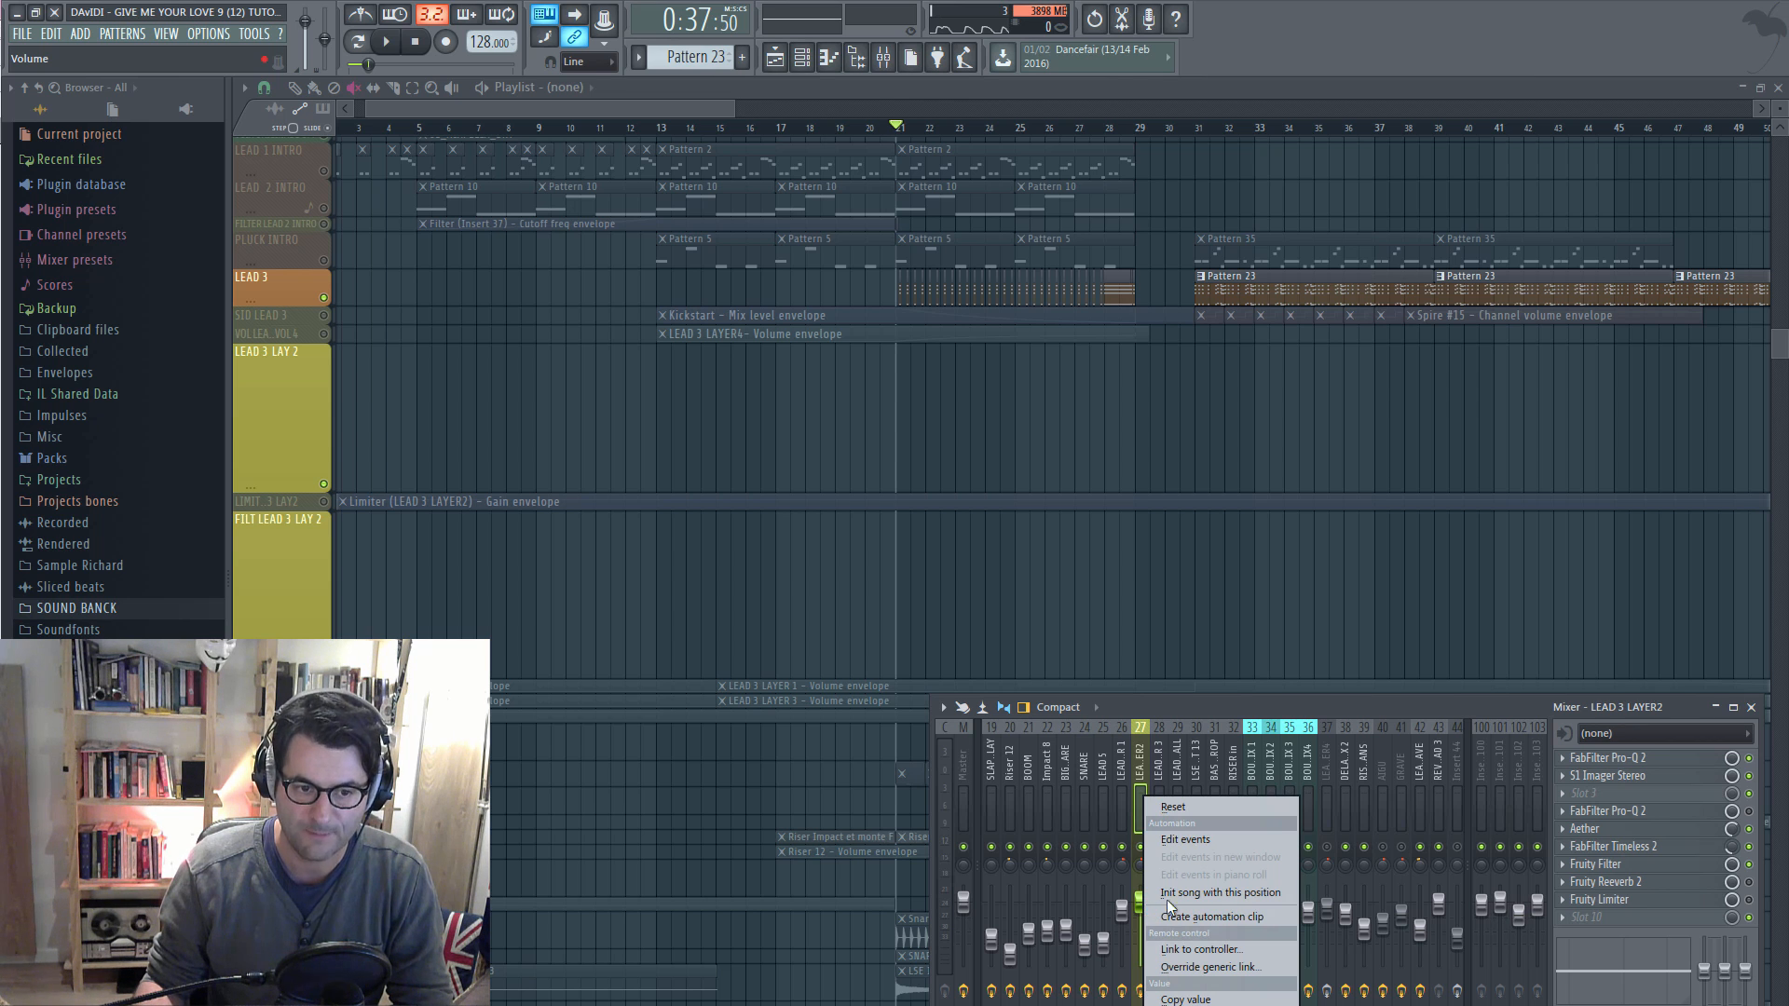
click(1224, 917)
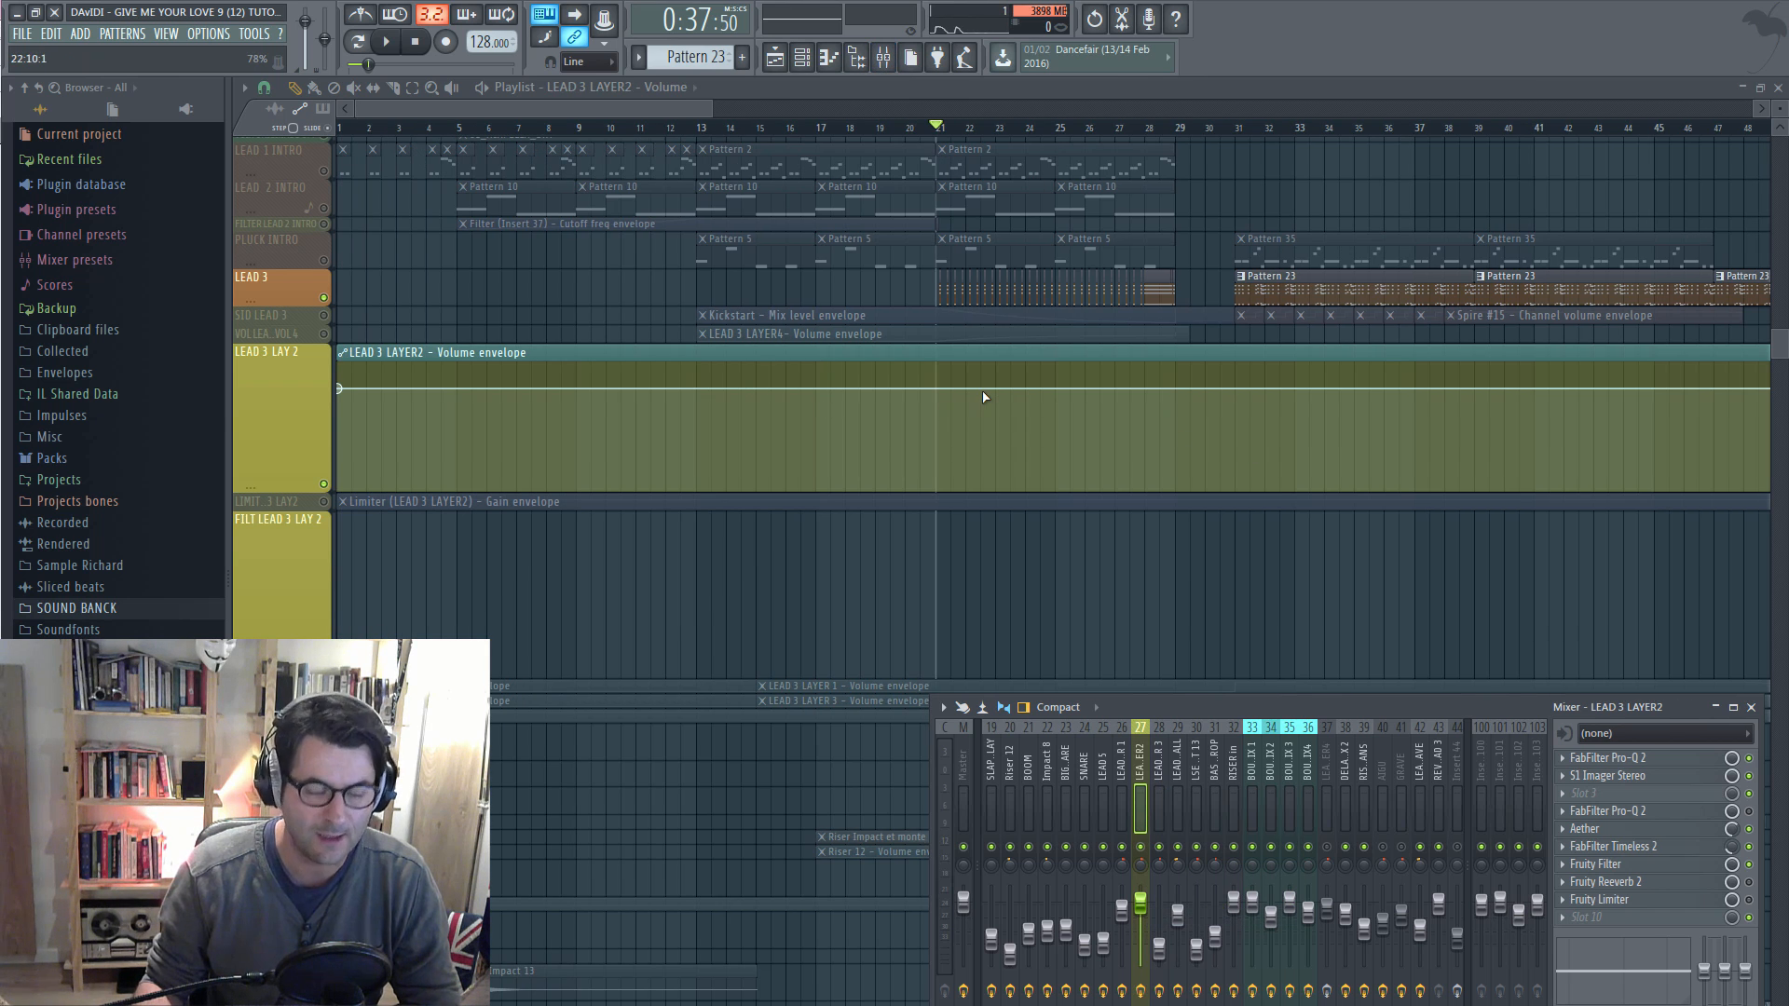
Give the LEAD 3 LAYER2 volume envelope points at bars 21, 25 and 29, deleting the extra points
key(F9)
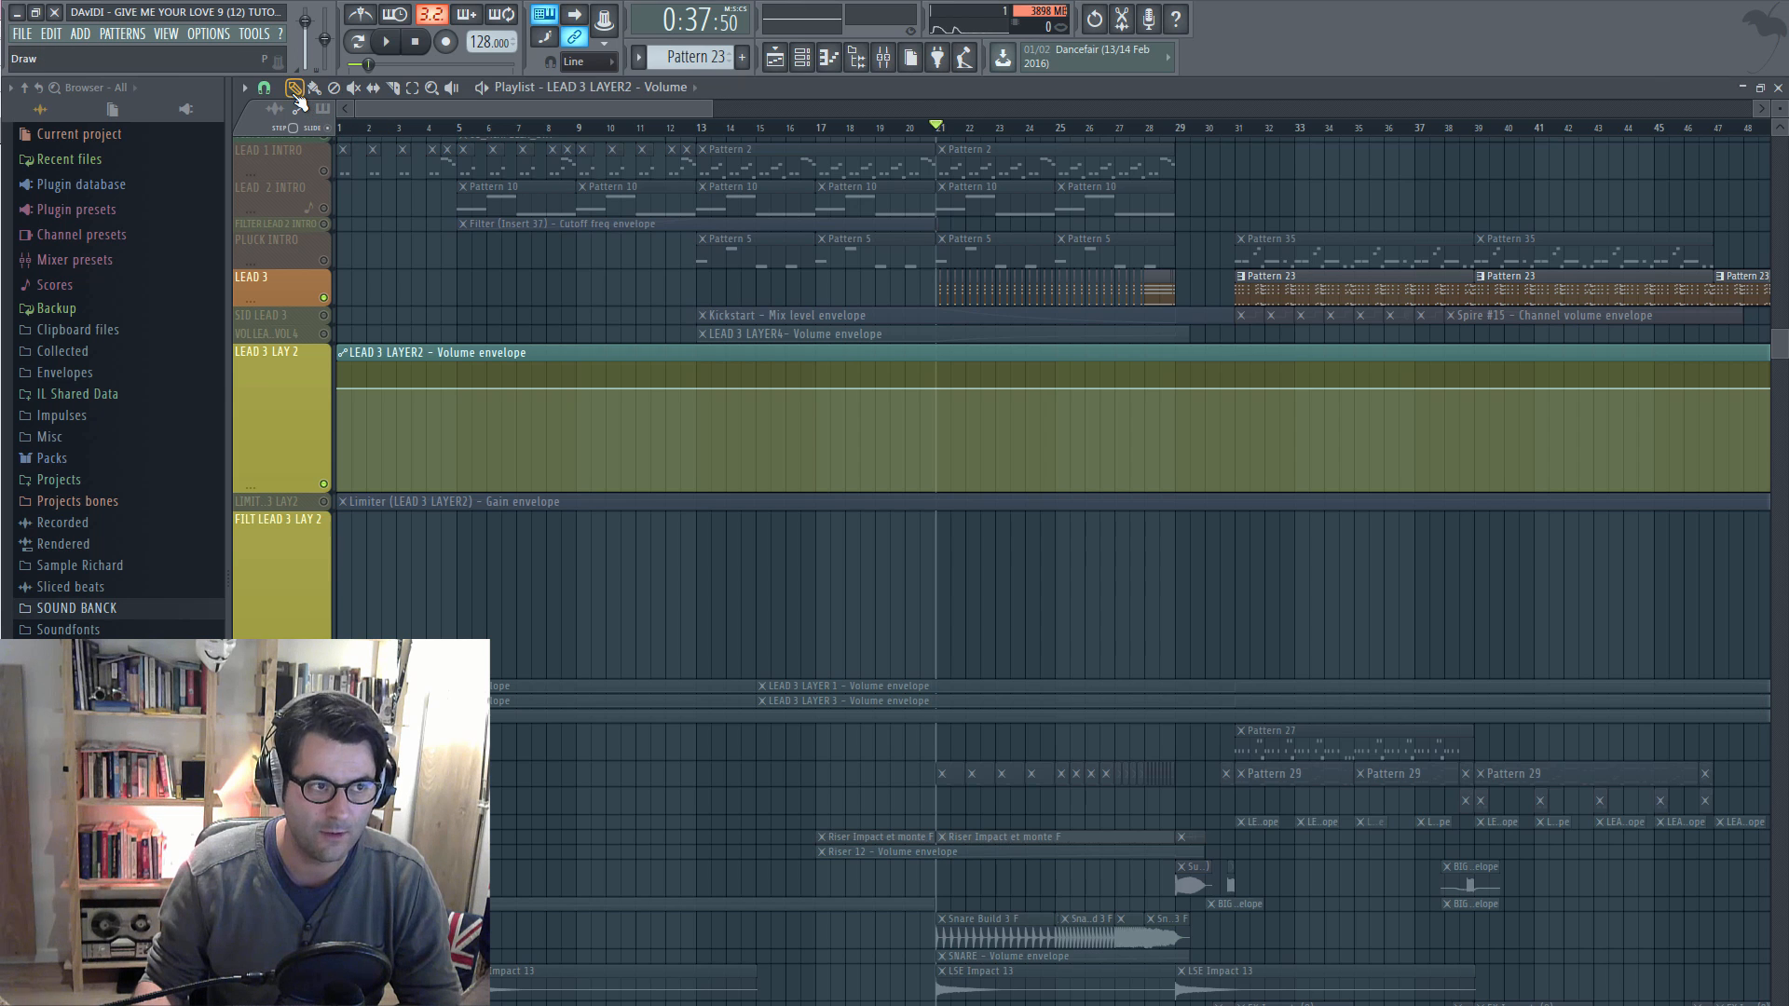
right_click(937, 389)
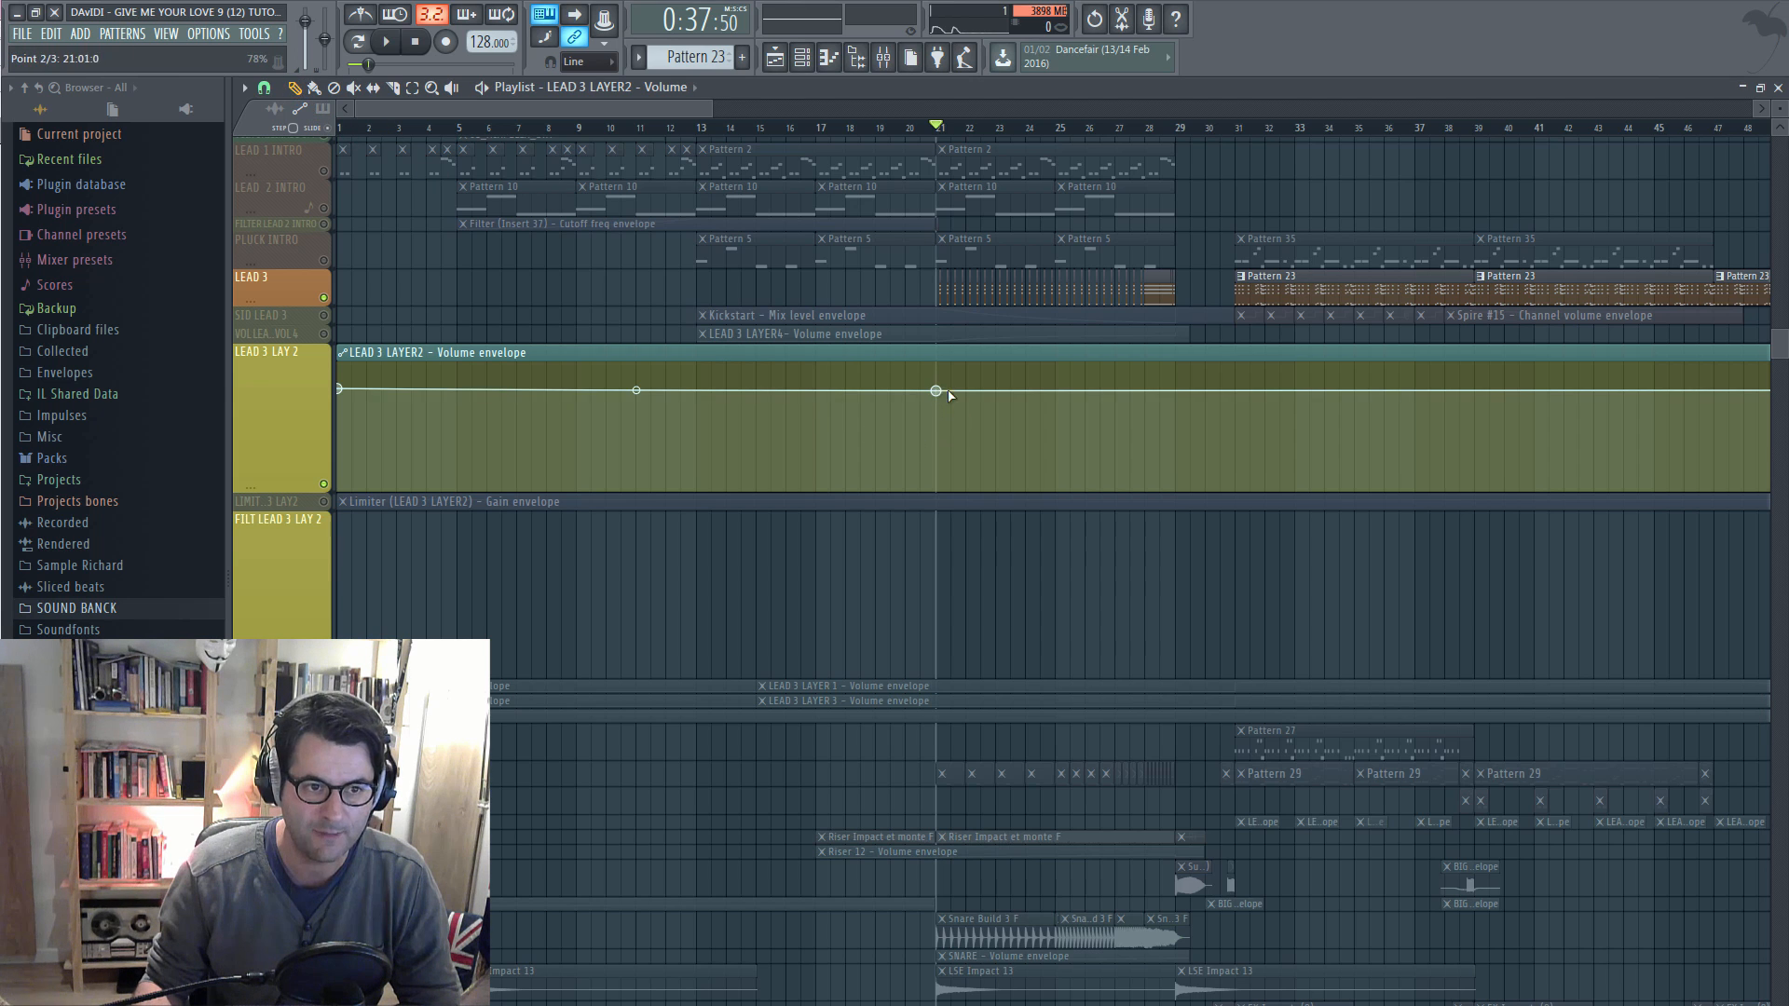
right_click(1025, 390)
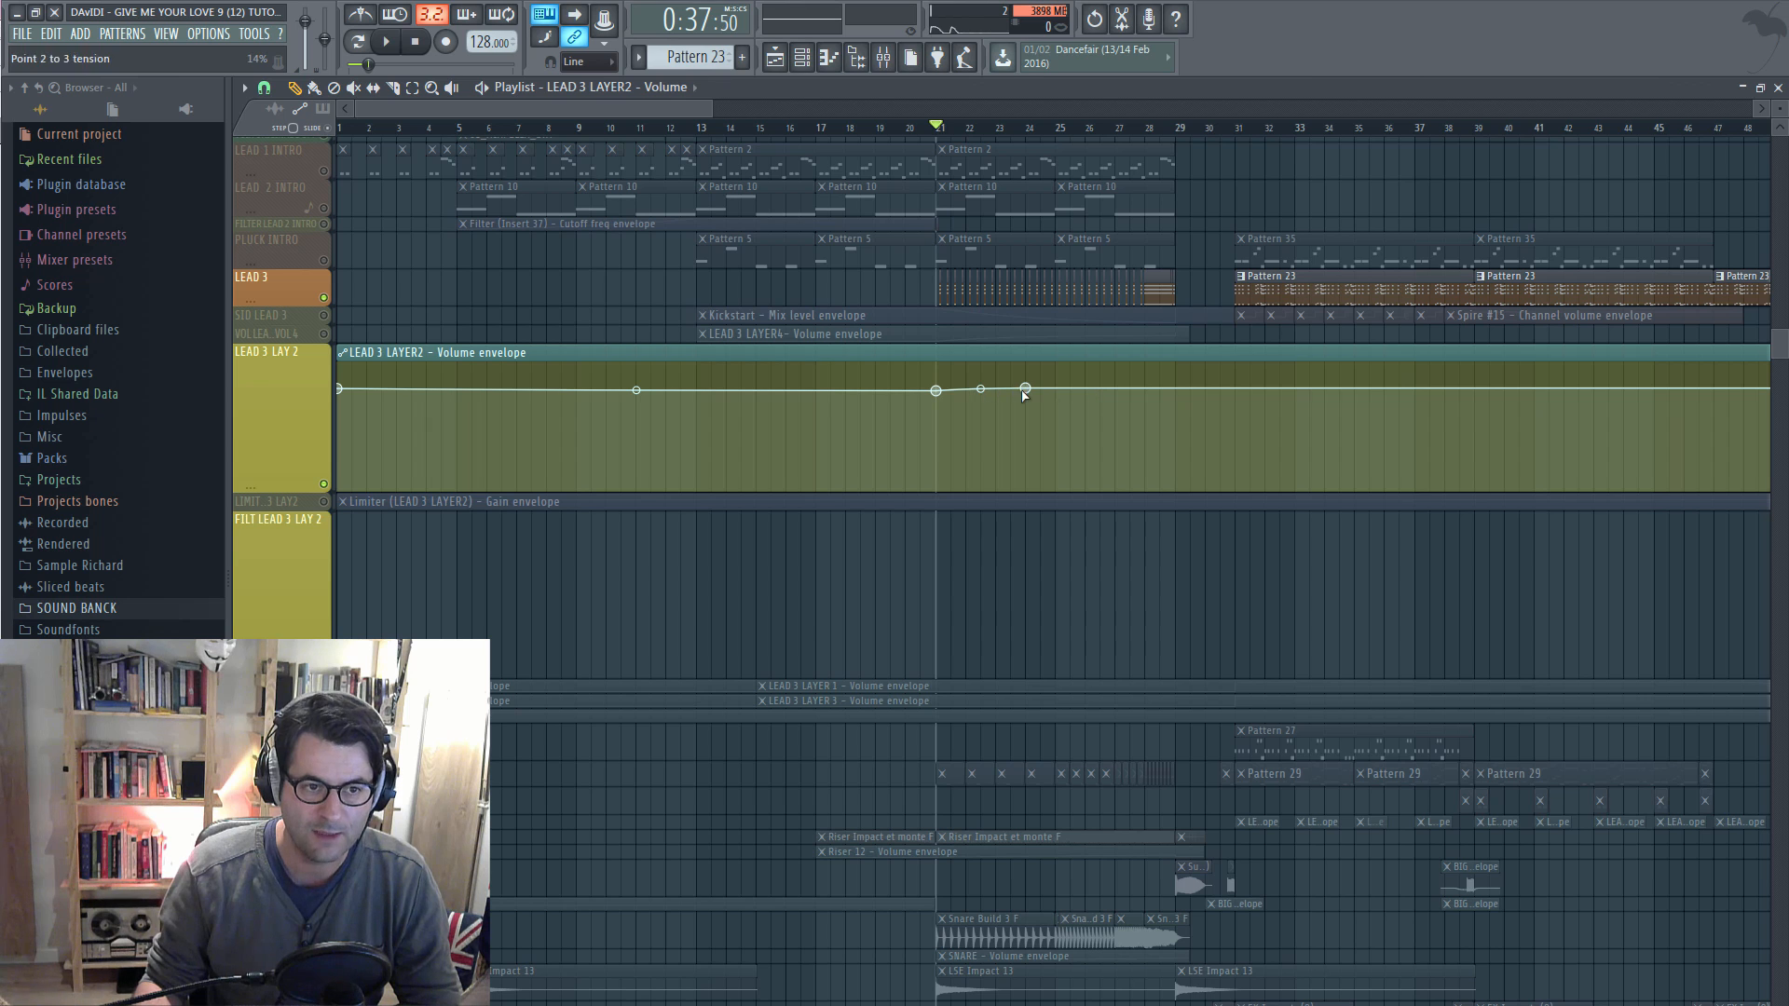
right_click(1086, 391)
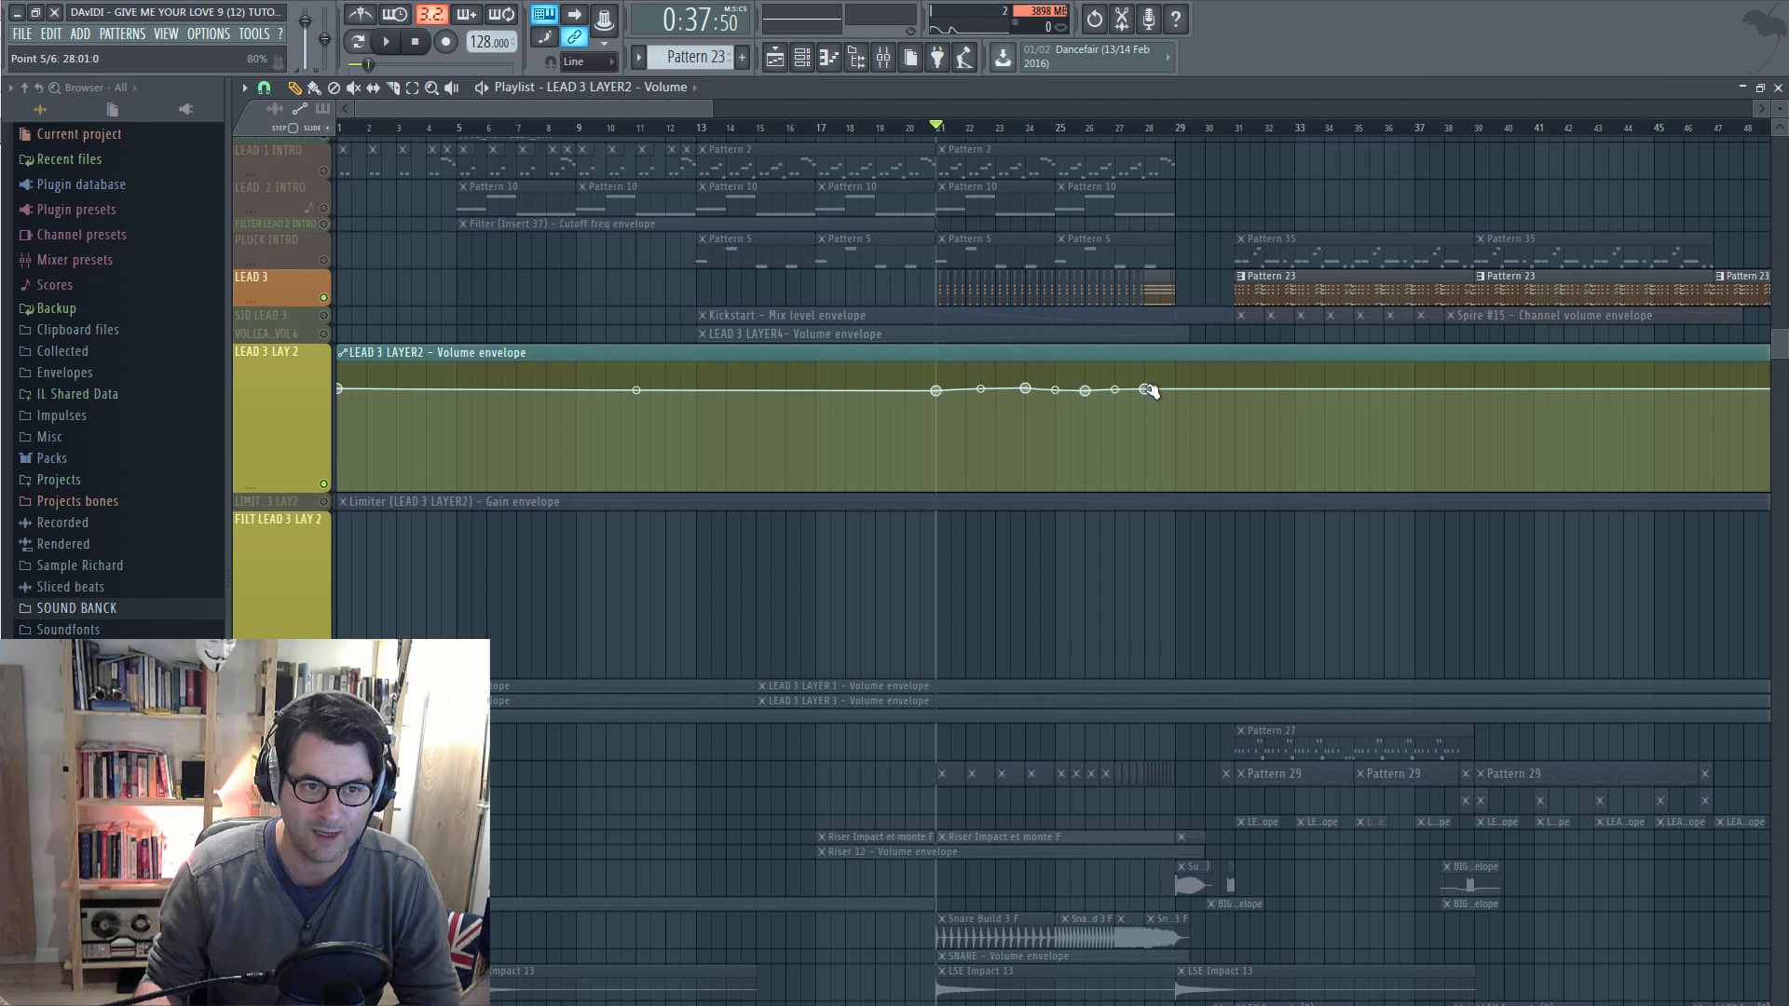
right_click(1146, 391)
click(1166, 417)
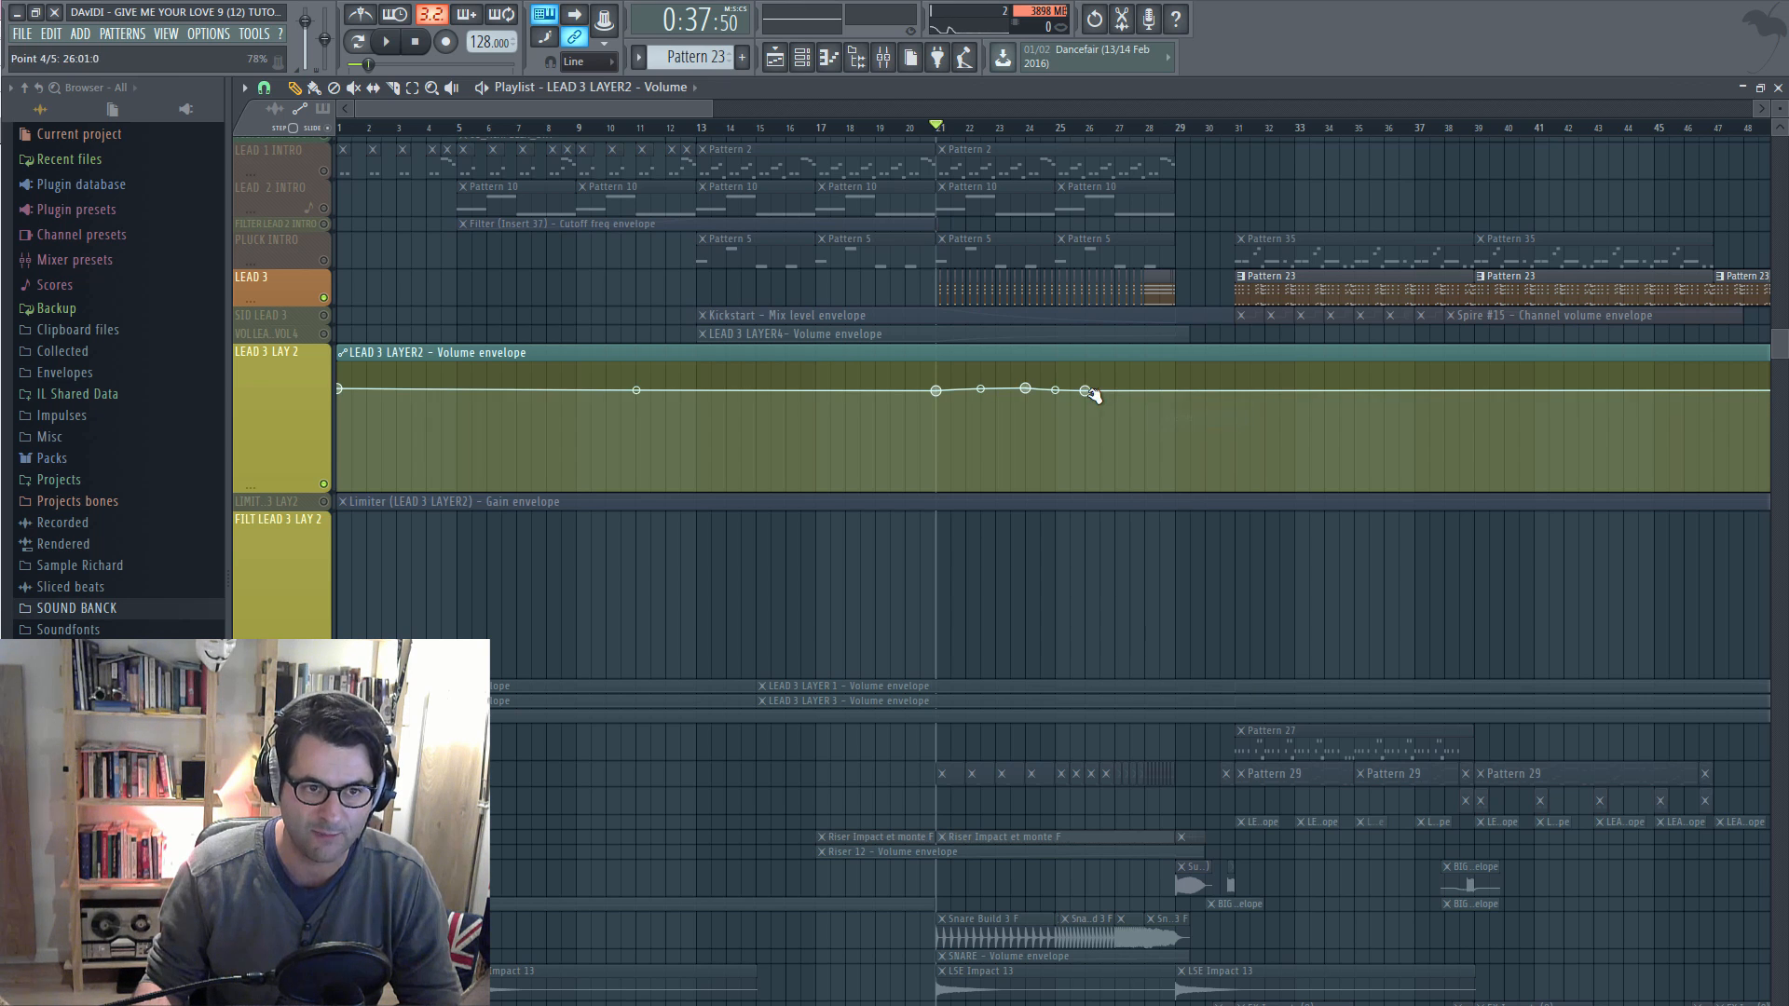
right_click(1086, 391)
click(1107, 420)
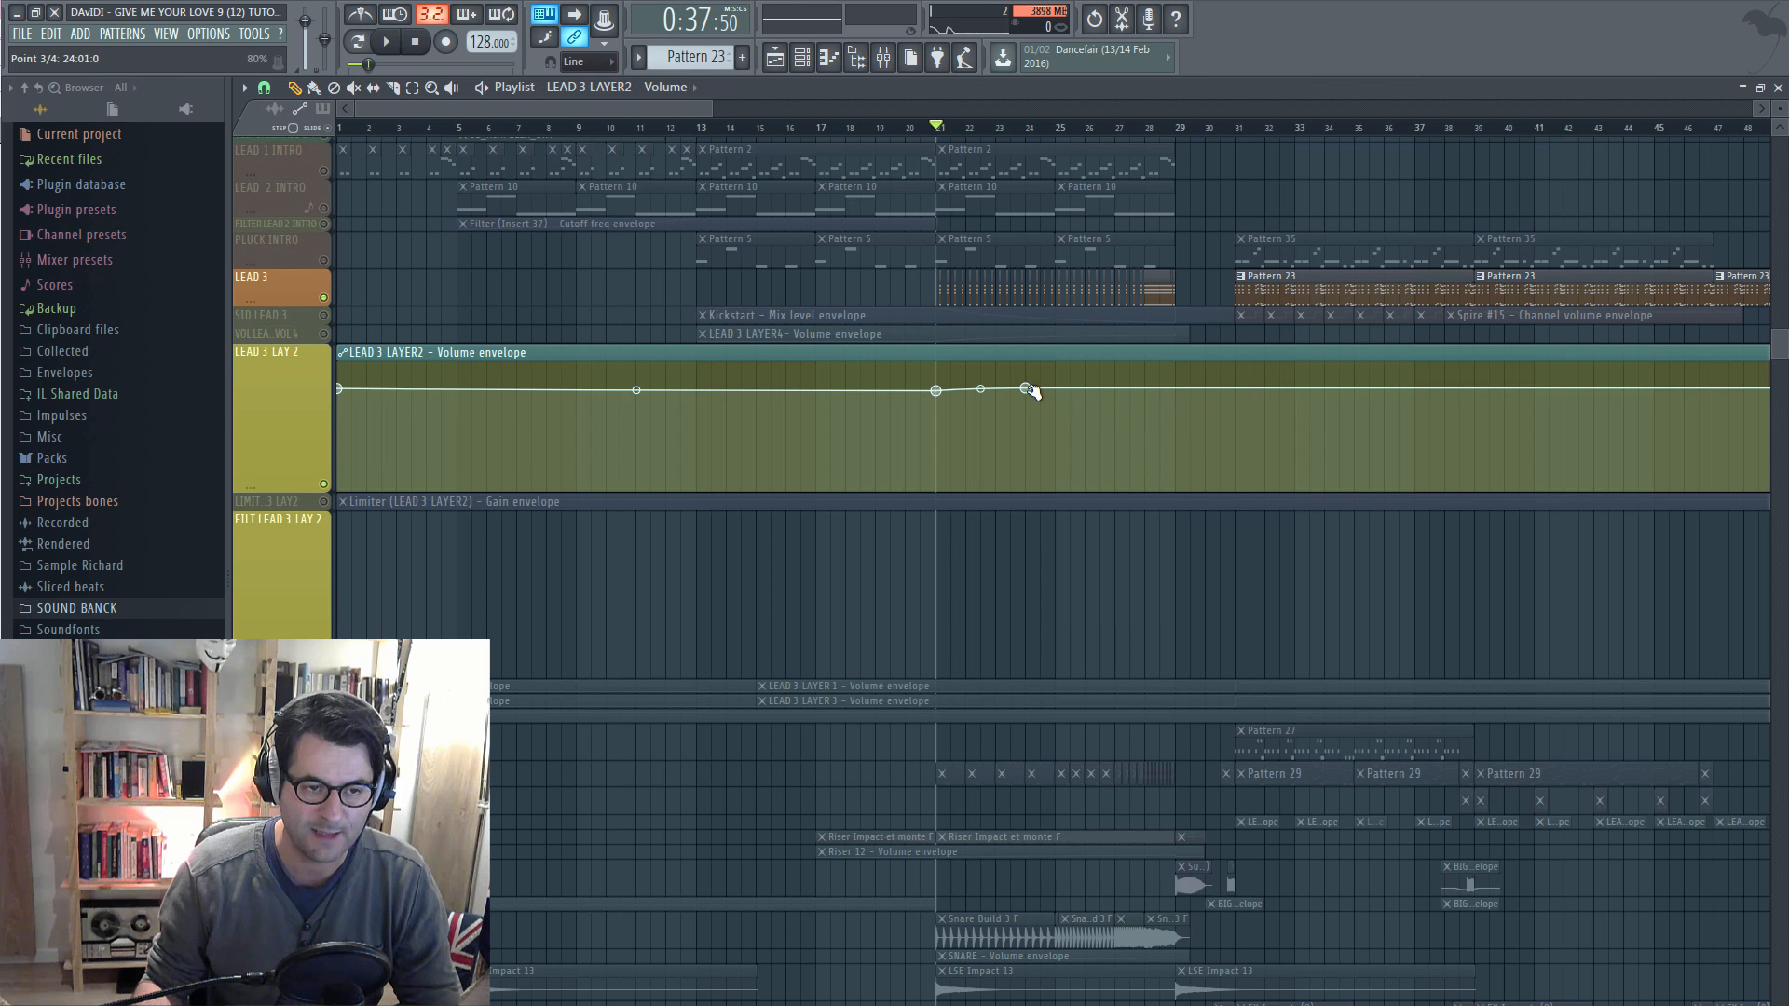
drag(1028, 389, 1178, 392)
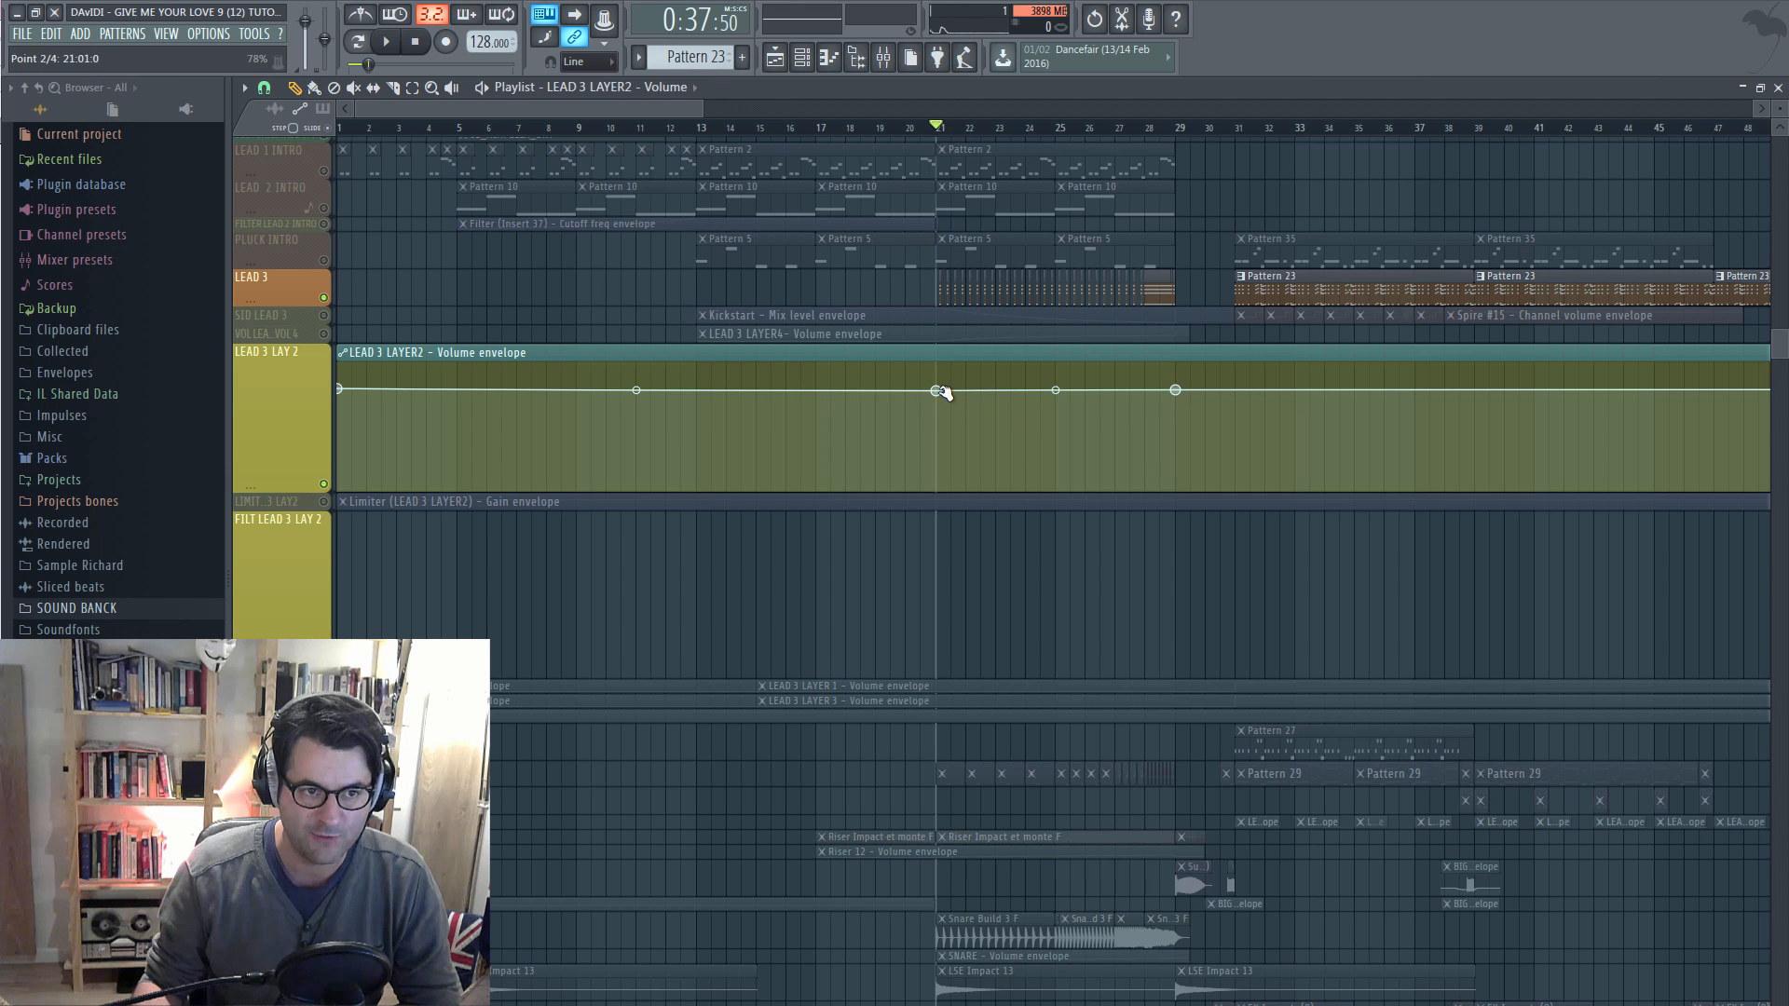
Drop the volume envelope to the lane bottom before bar 21, with the dip point at bar 21
drag(939, 392, 939, 441)
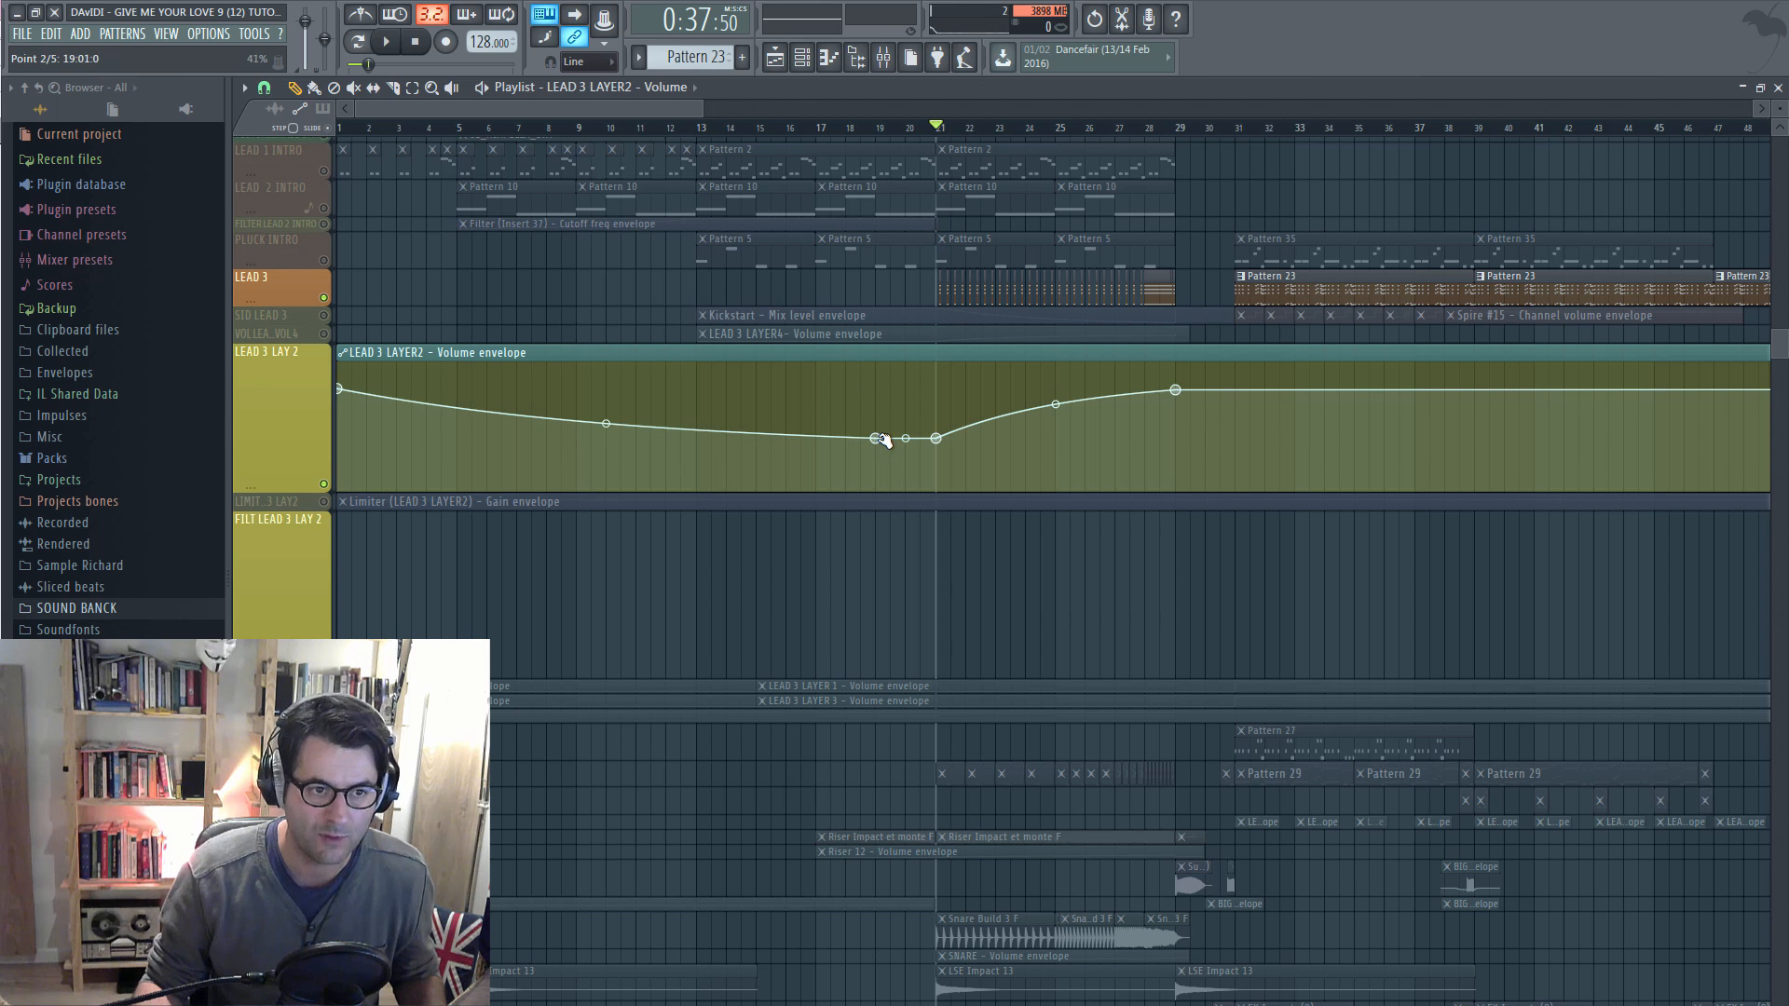
drag(883, 440, 930, 440)
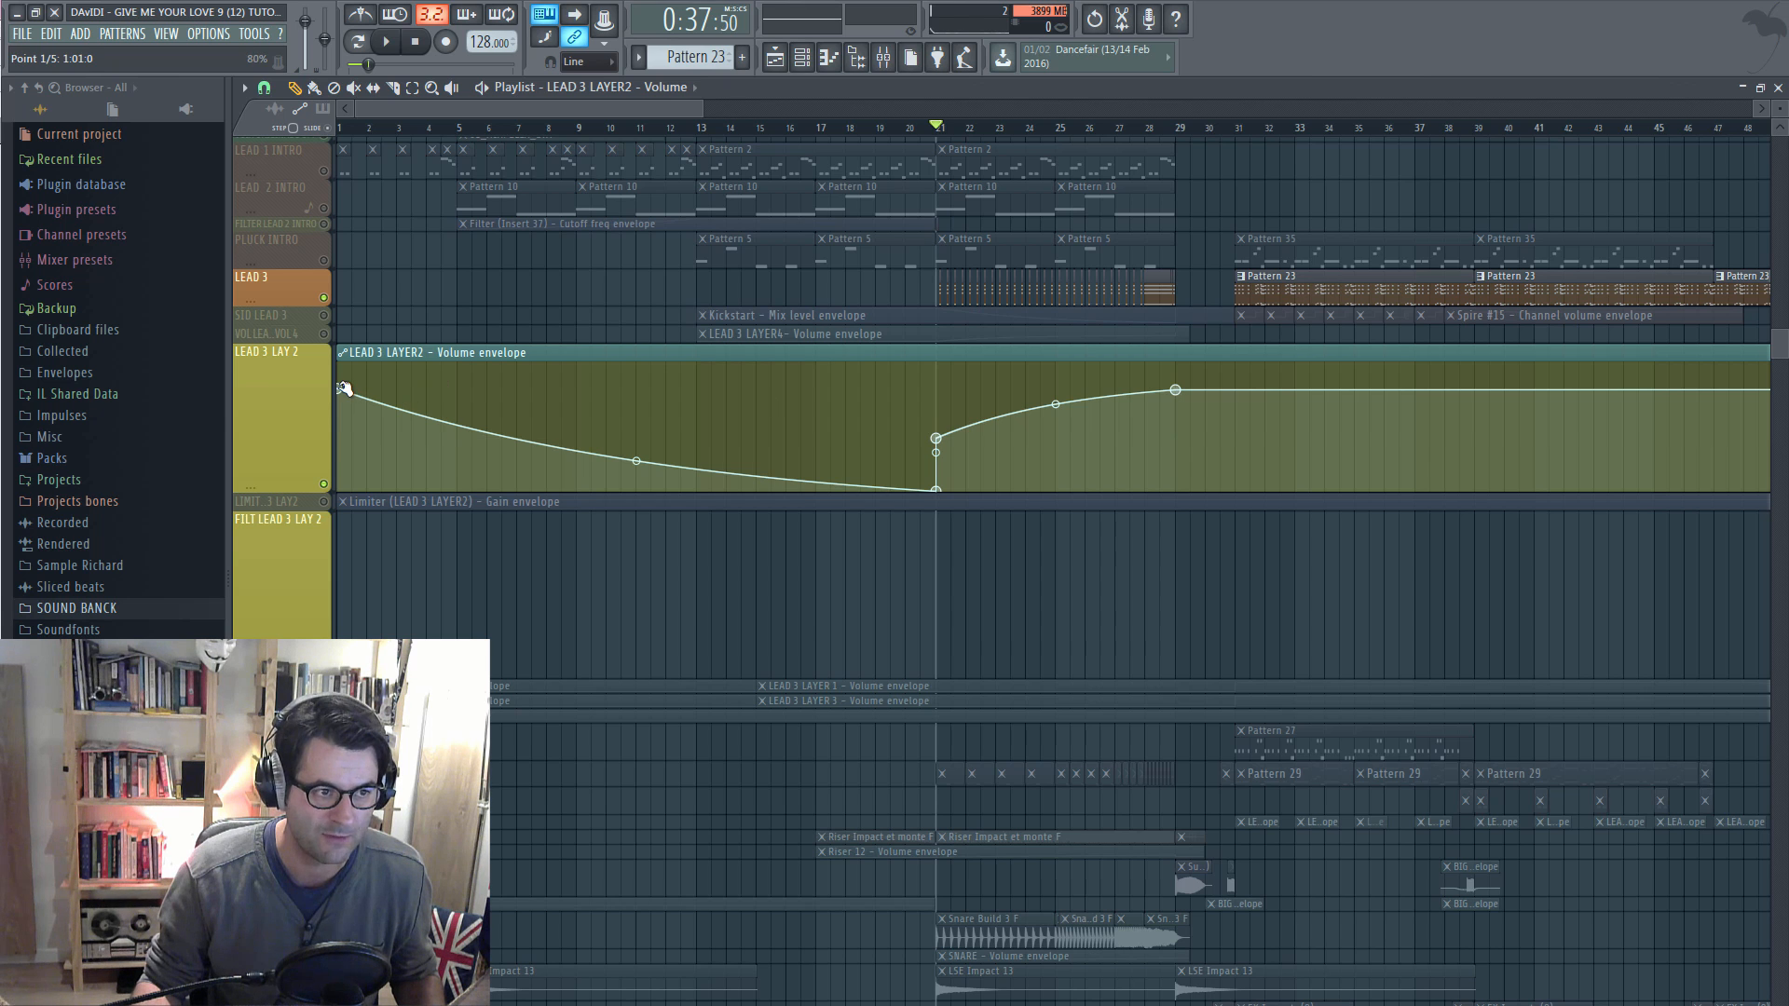
drag(344, 389, 334, 492)
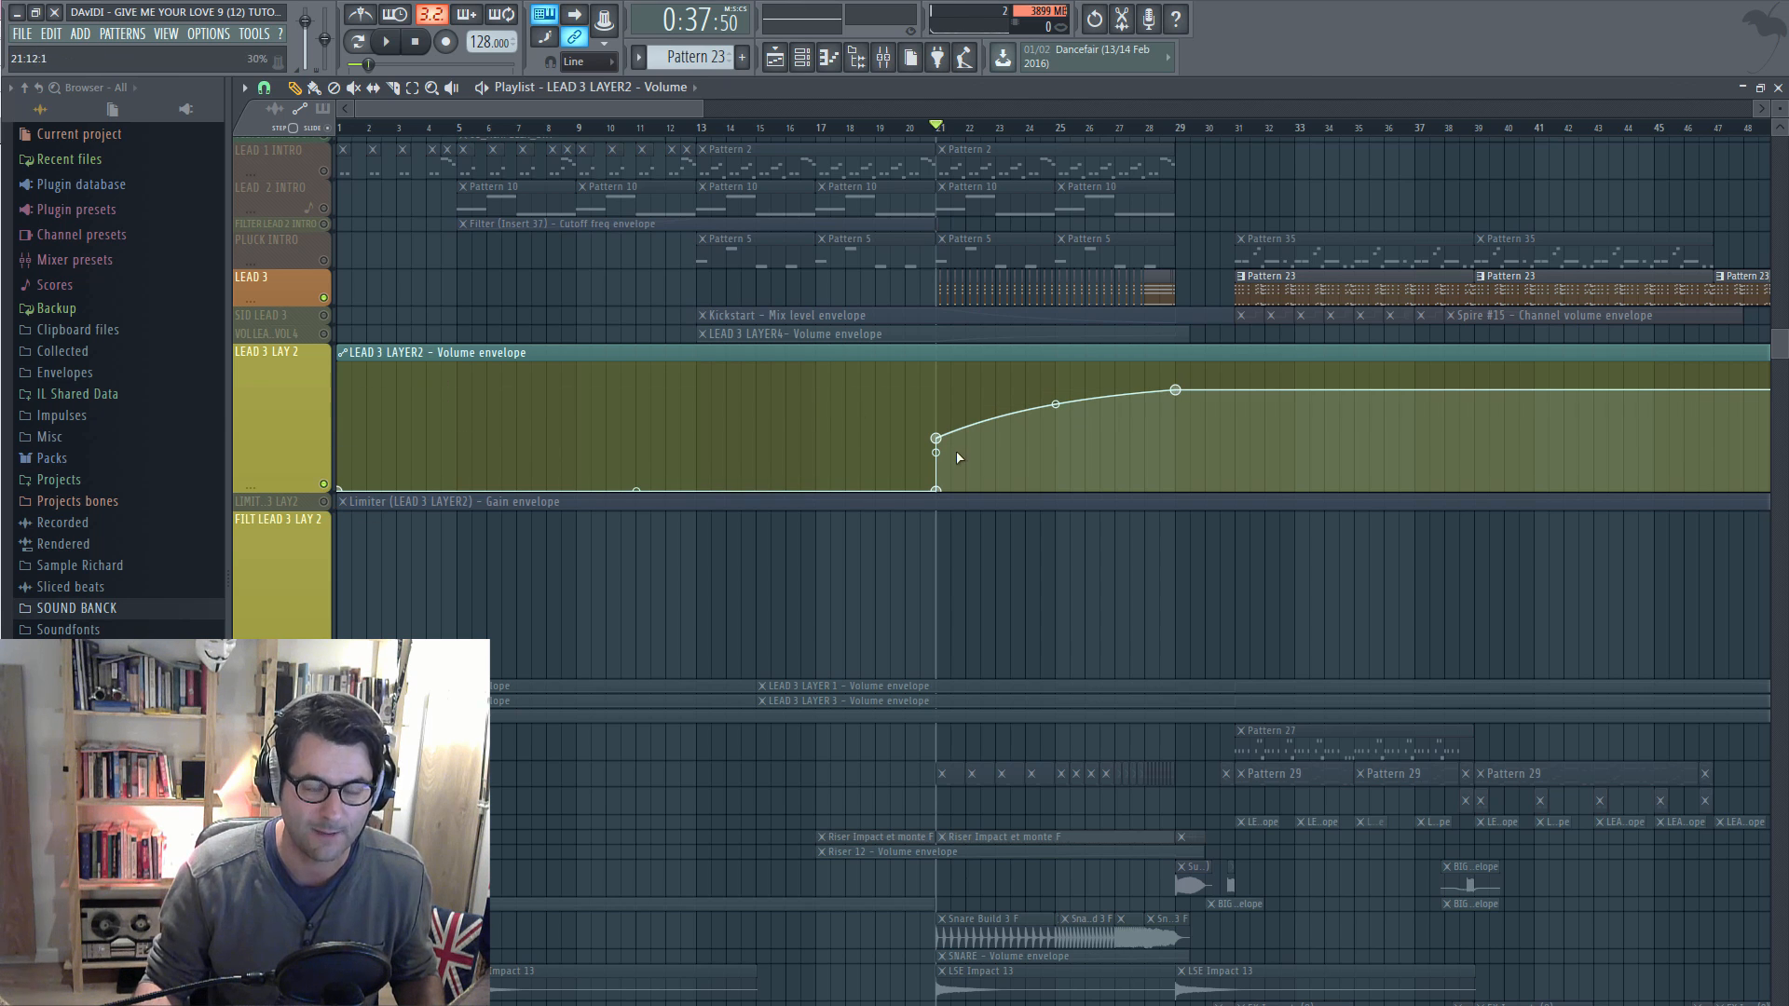
Fine-tune the volume curve rising from bar 21 to full at bar 29 while listening, then show the LEAD 3 LAYER2 insert
key(space)
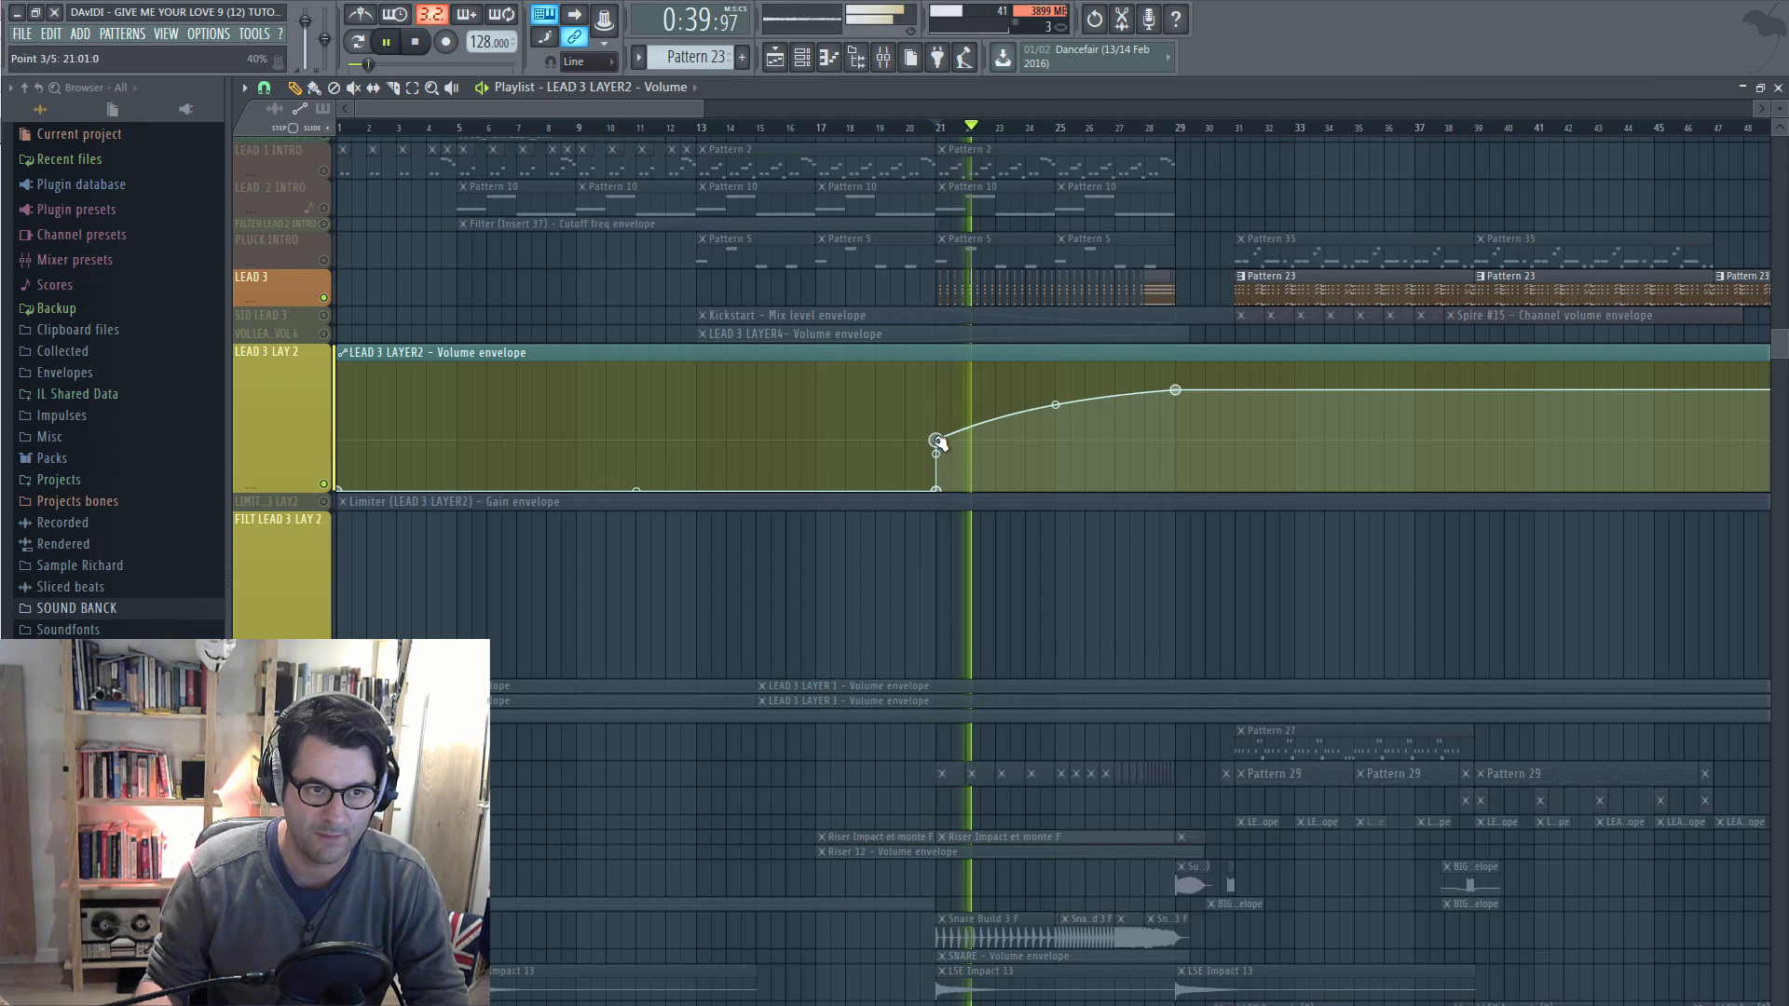
drag(938, 438, 937, 456)
mouse_move(1056, 409)
mouse_down()
mouse_move(1056, 446)
mouse_move(1054, 359)
mouse_move(1056, 404)
mouse_up()
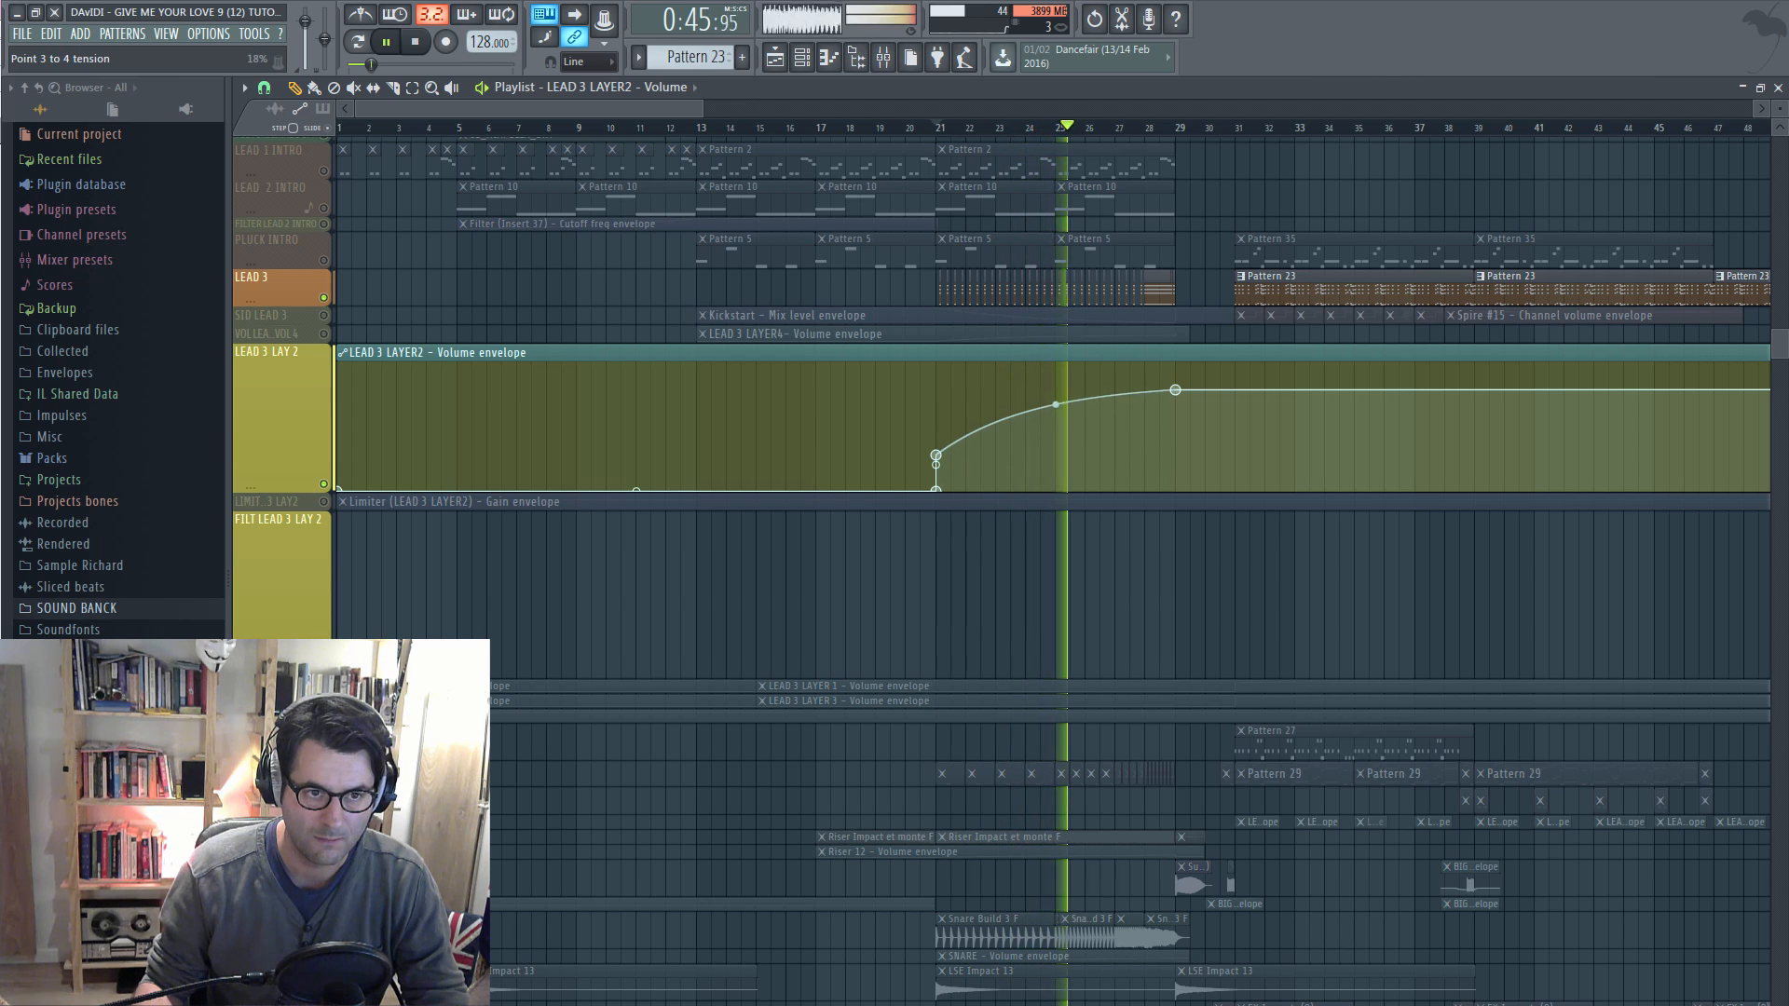
mouse_move(1176, 390)
mouse_down()
mouse_move(1179, 363)
mouse_move(1176, 398)
mouse_up()
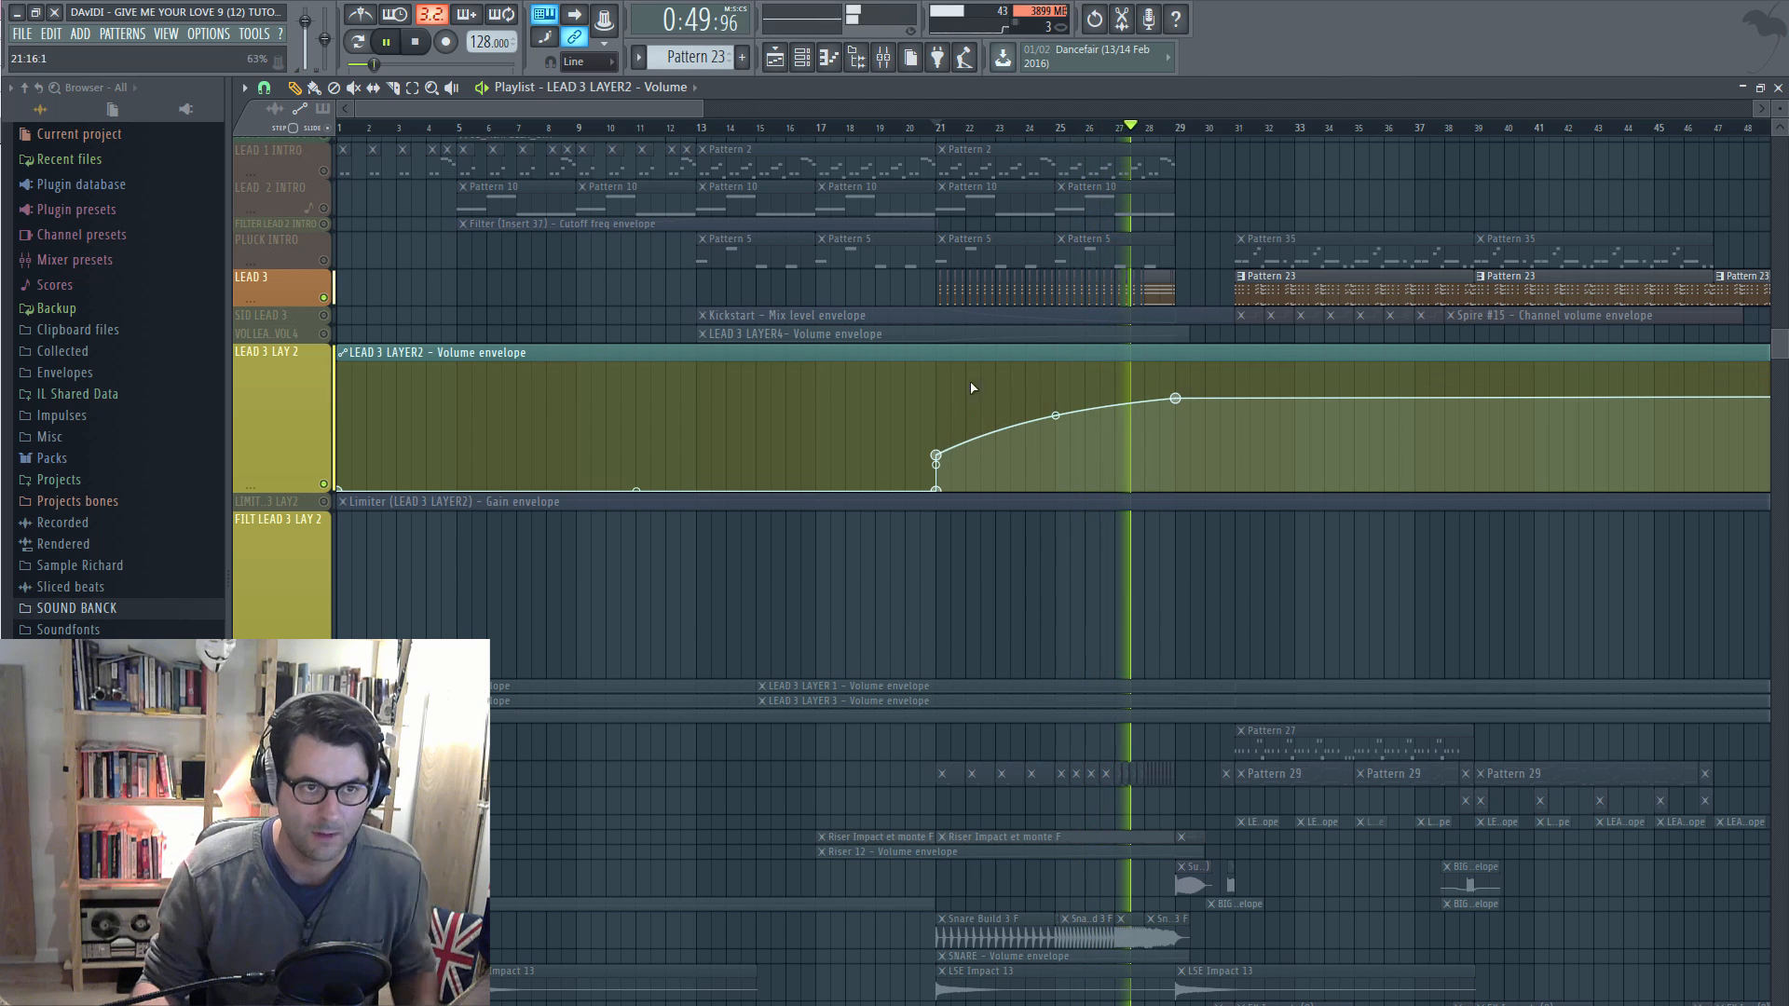
click(915, 129)
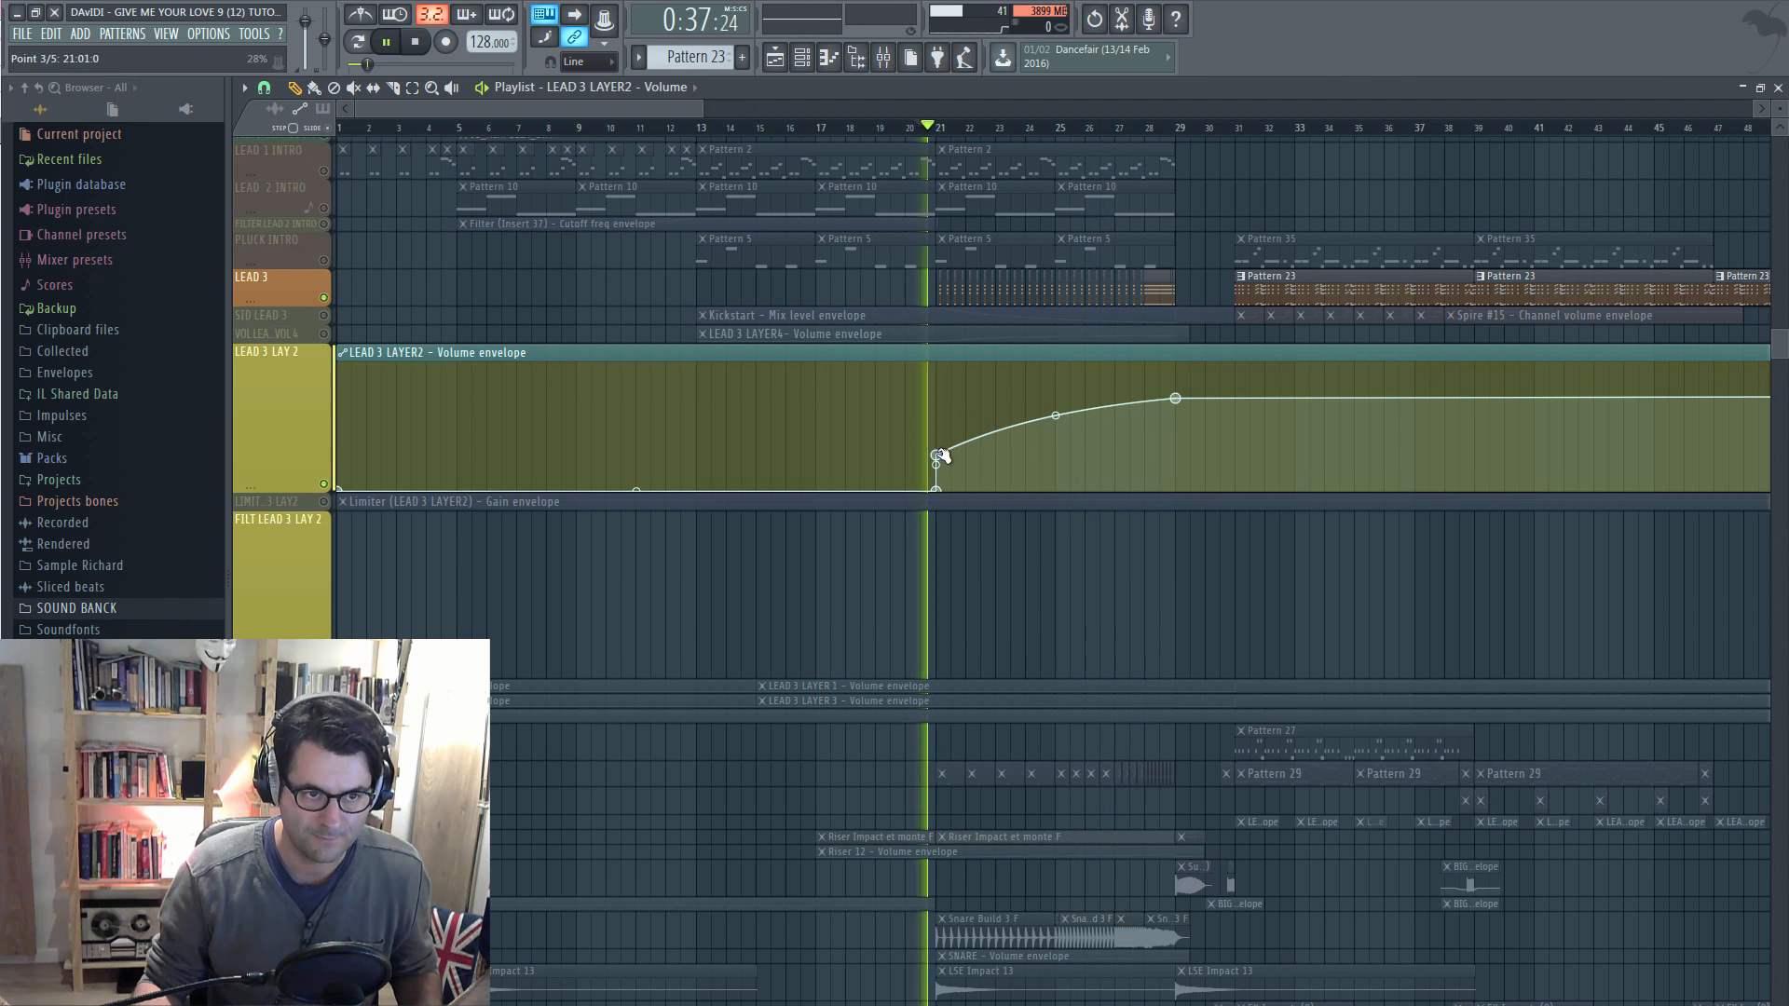
drag(936, 455, 935, 462)
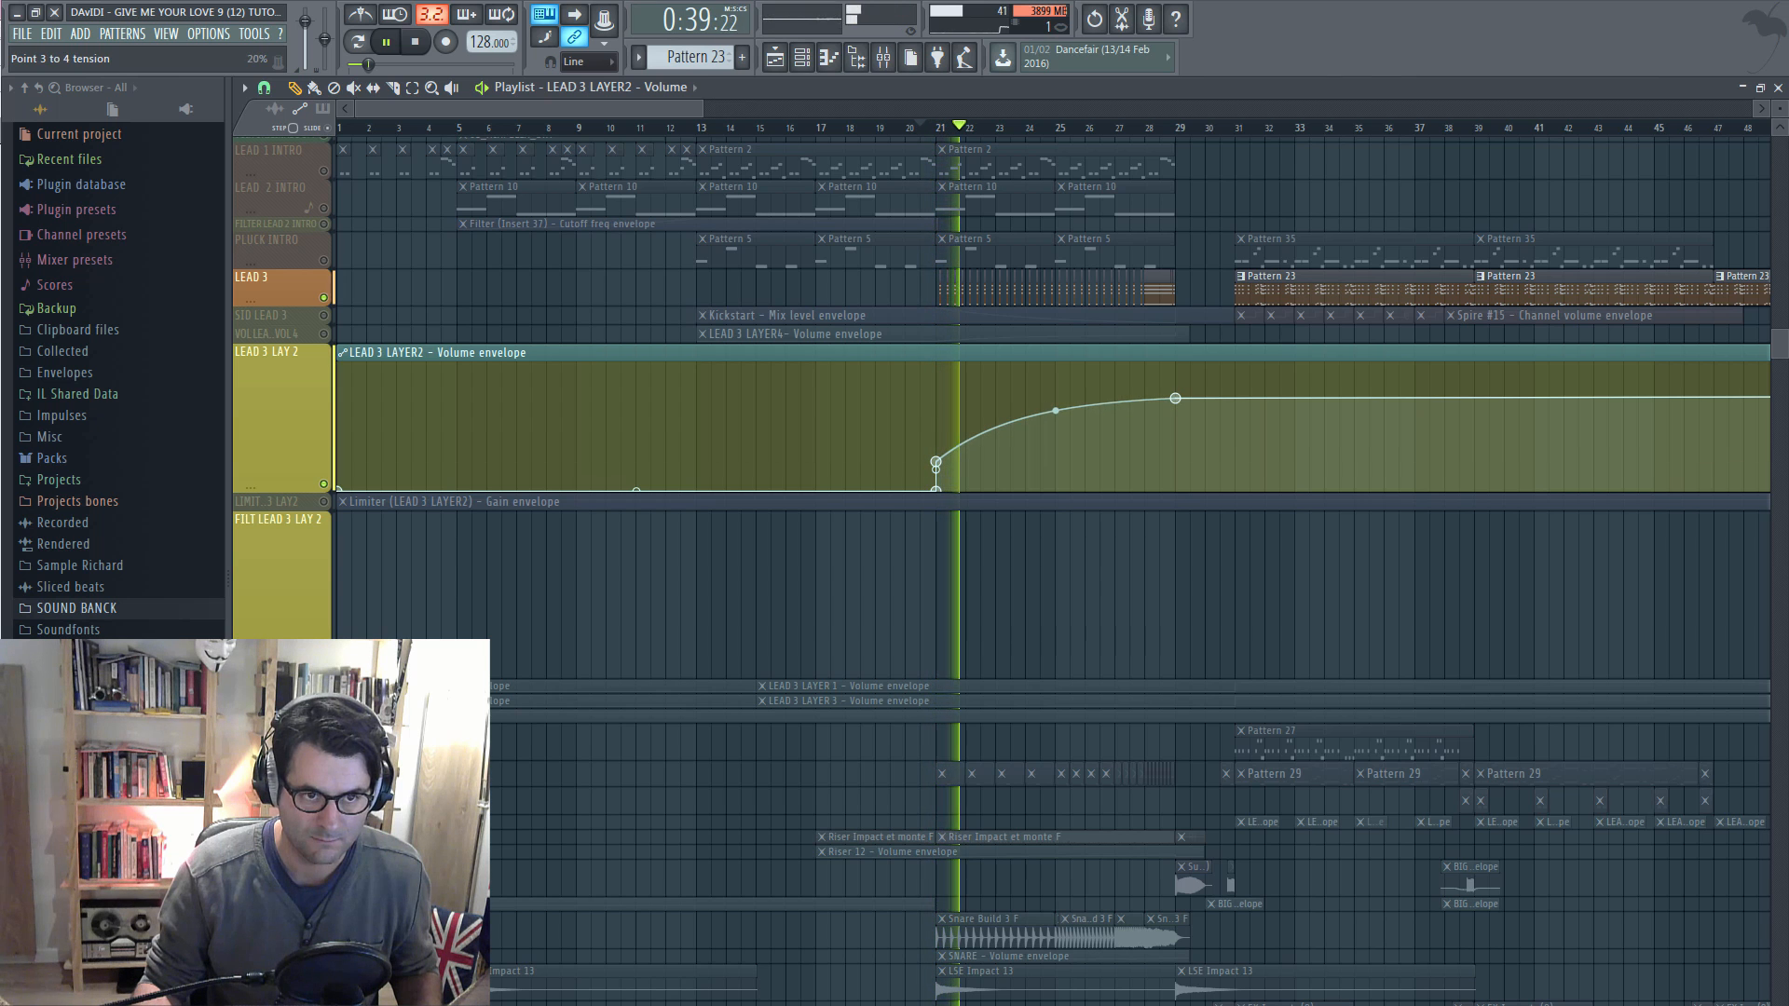
click(887, 59)
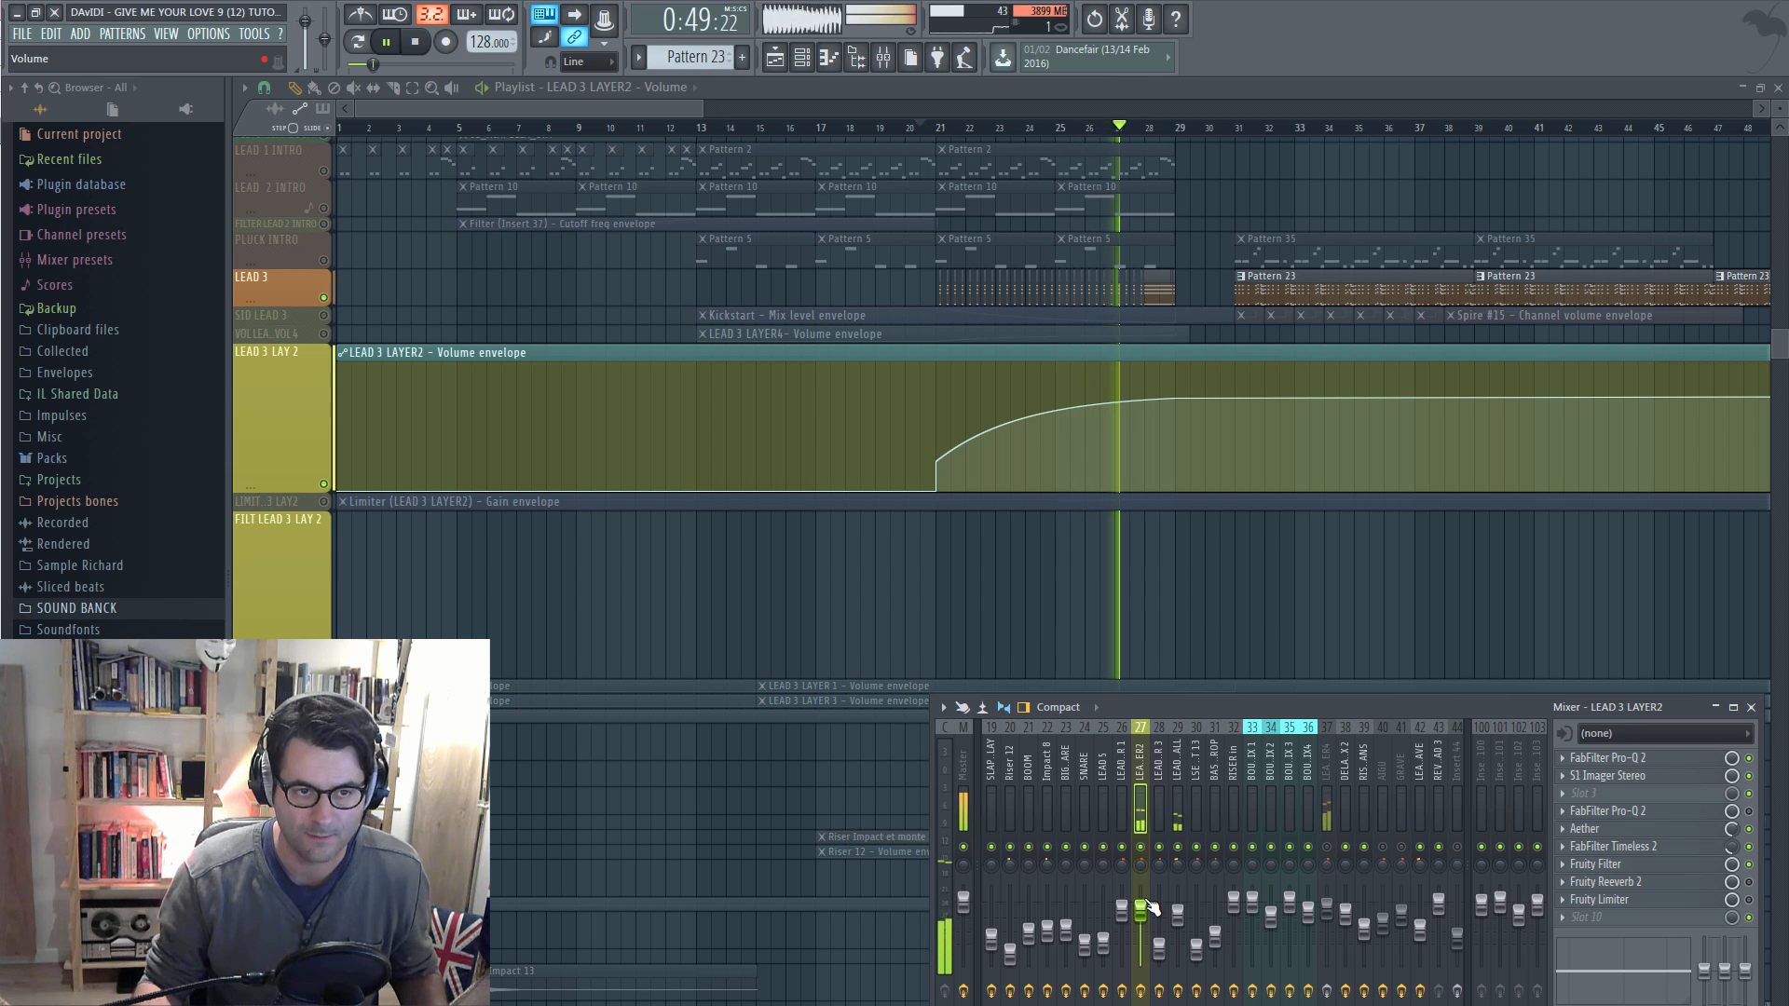
Stop playback and bring up the Filter plugin list for FX slot 3 on the LEAD 3 LAYER2 insert
key(space)
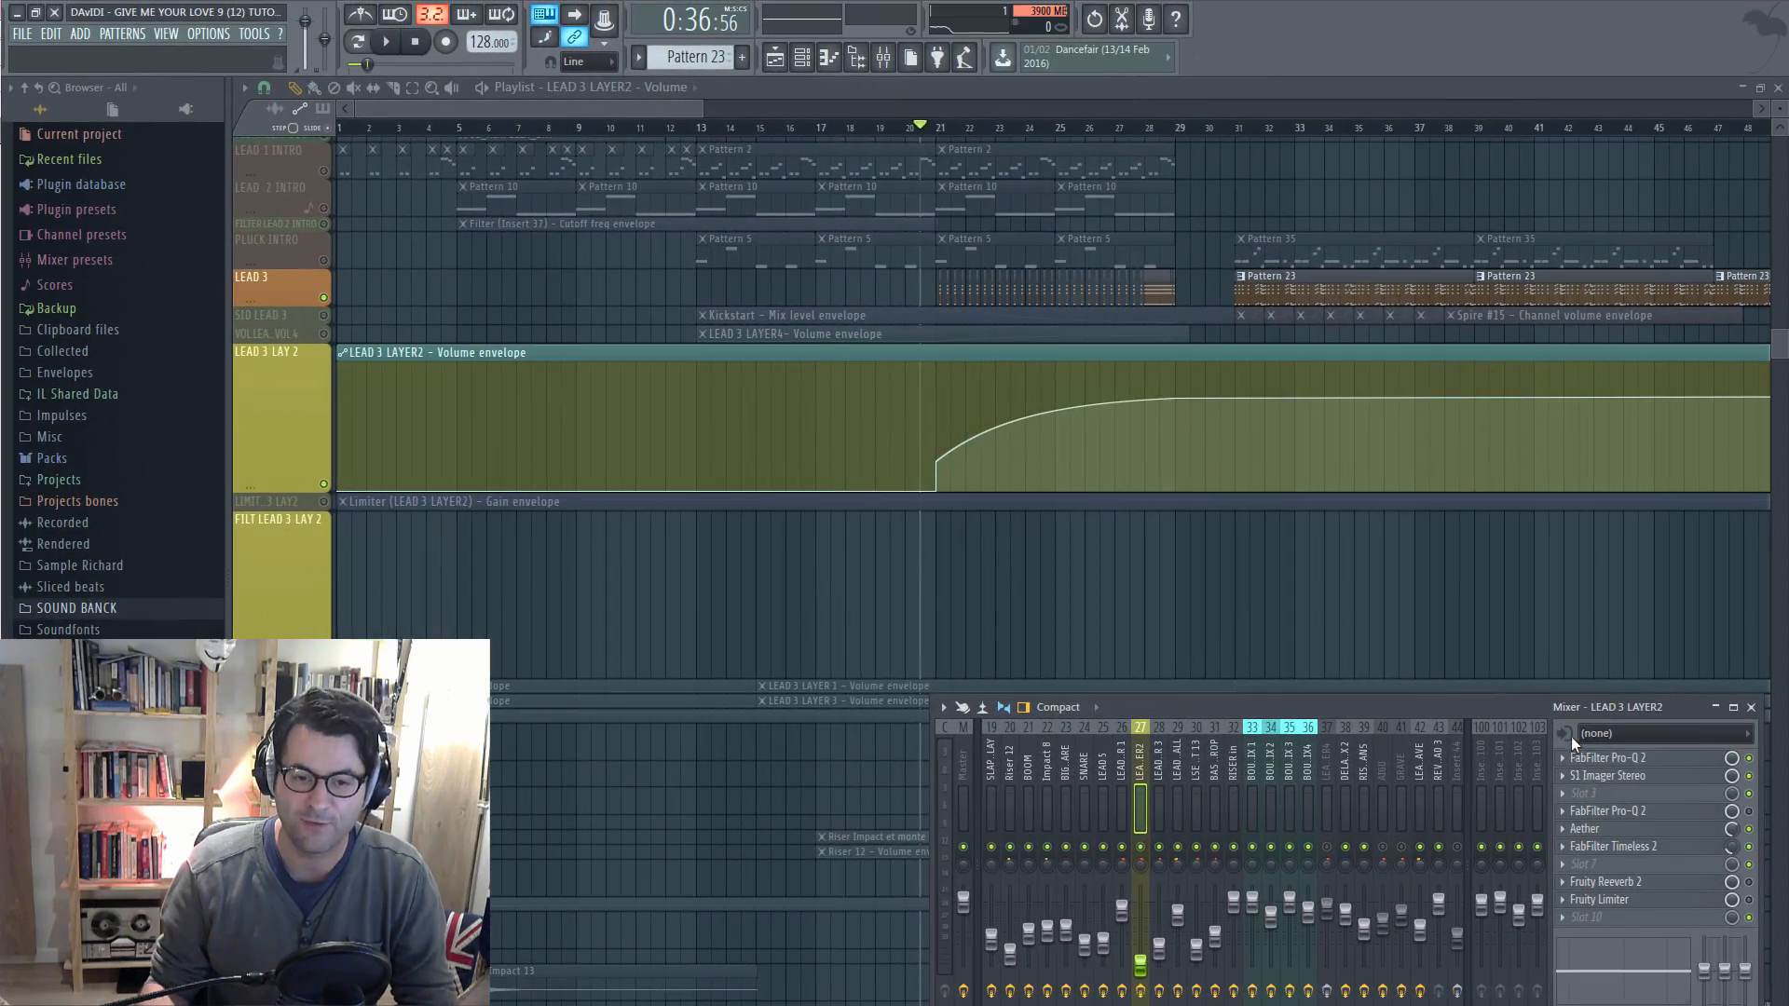
click(1580, 793)
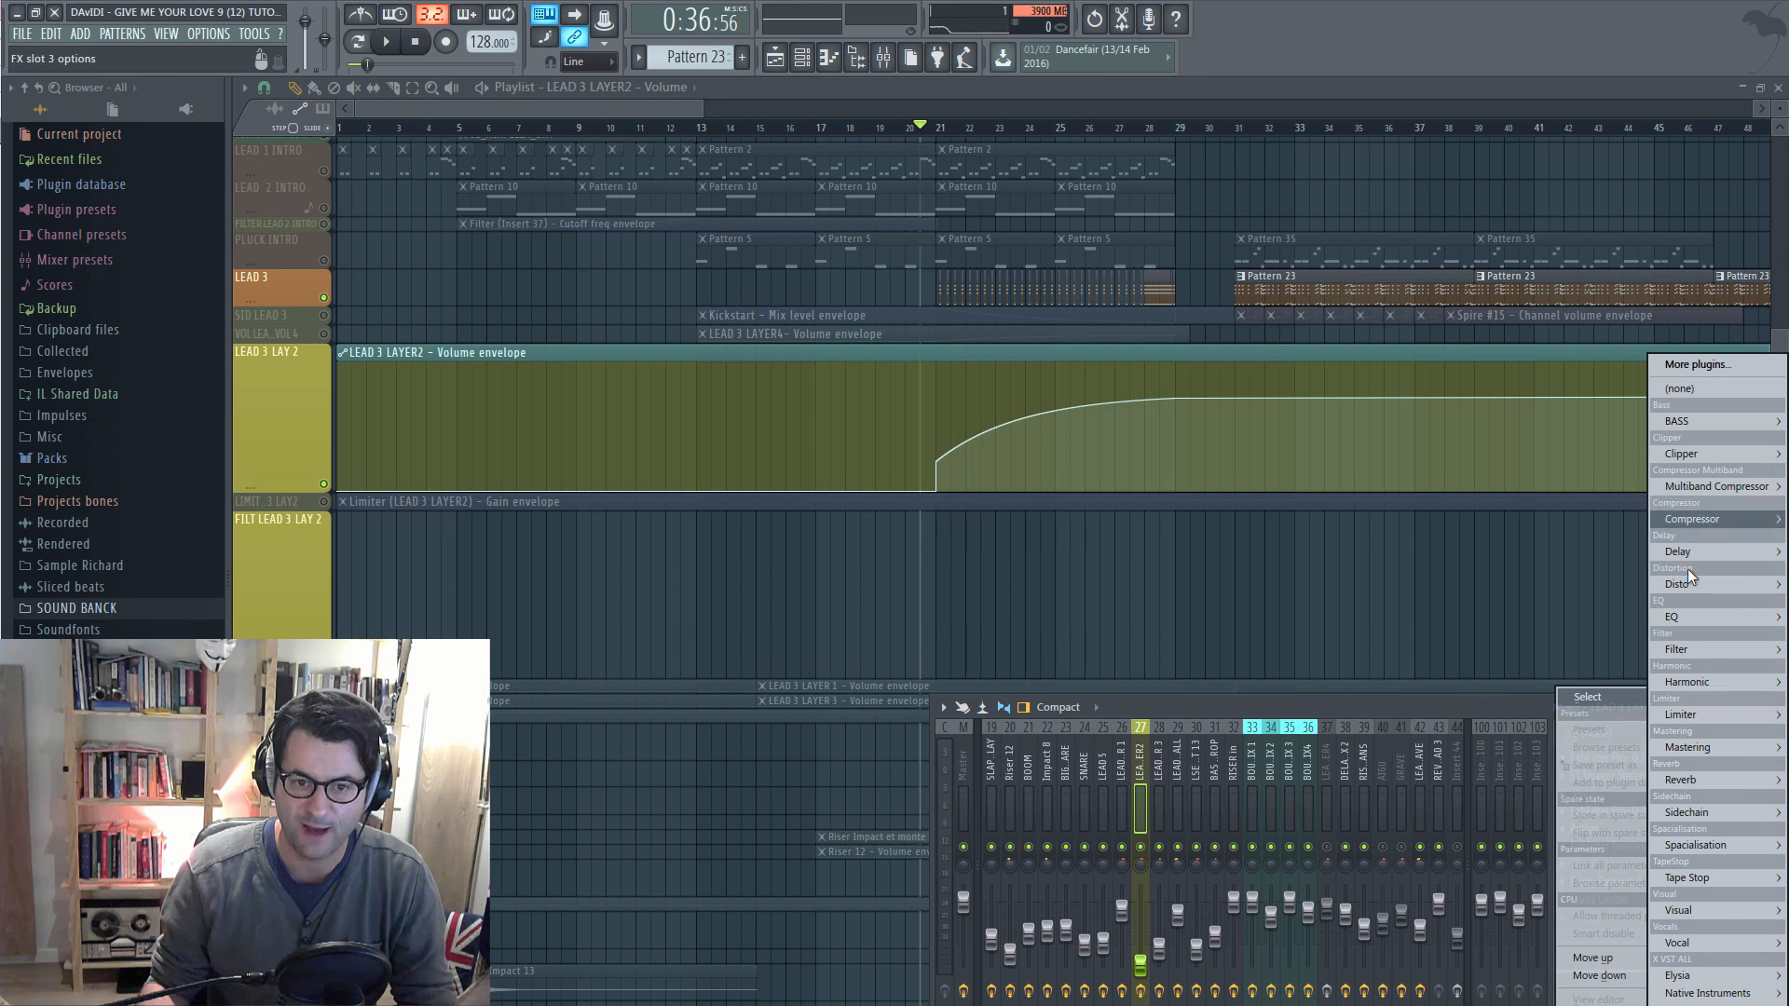
mouse_move(1678, 657)
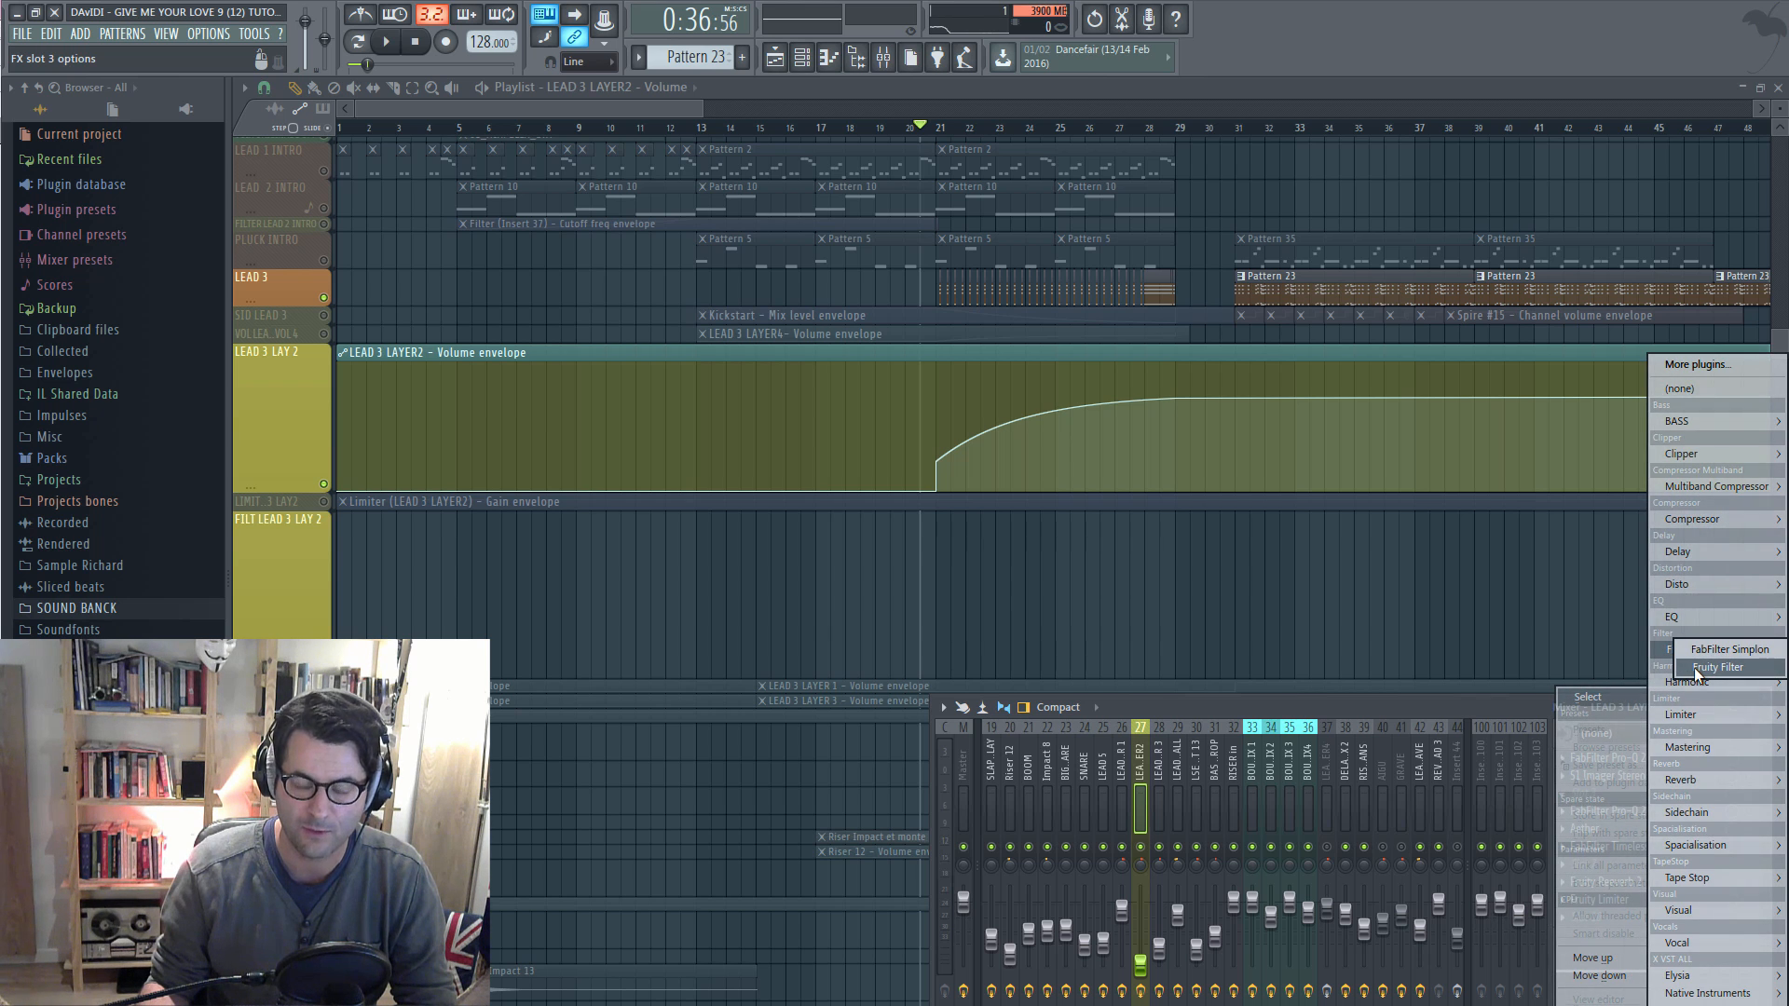
Load Fruity Filter, move its window left, and lower its Cutoff freq knob while the lead plays
click(1694, 667)
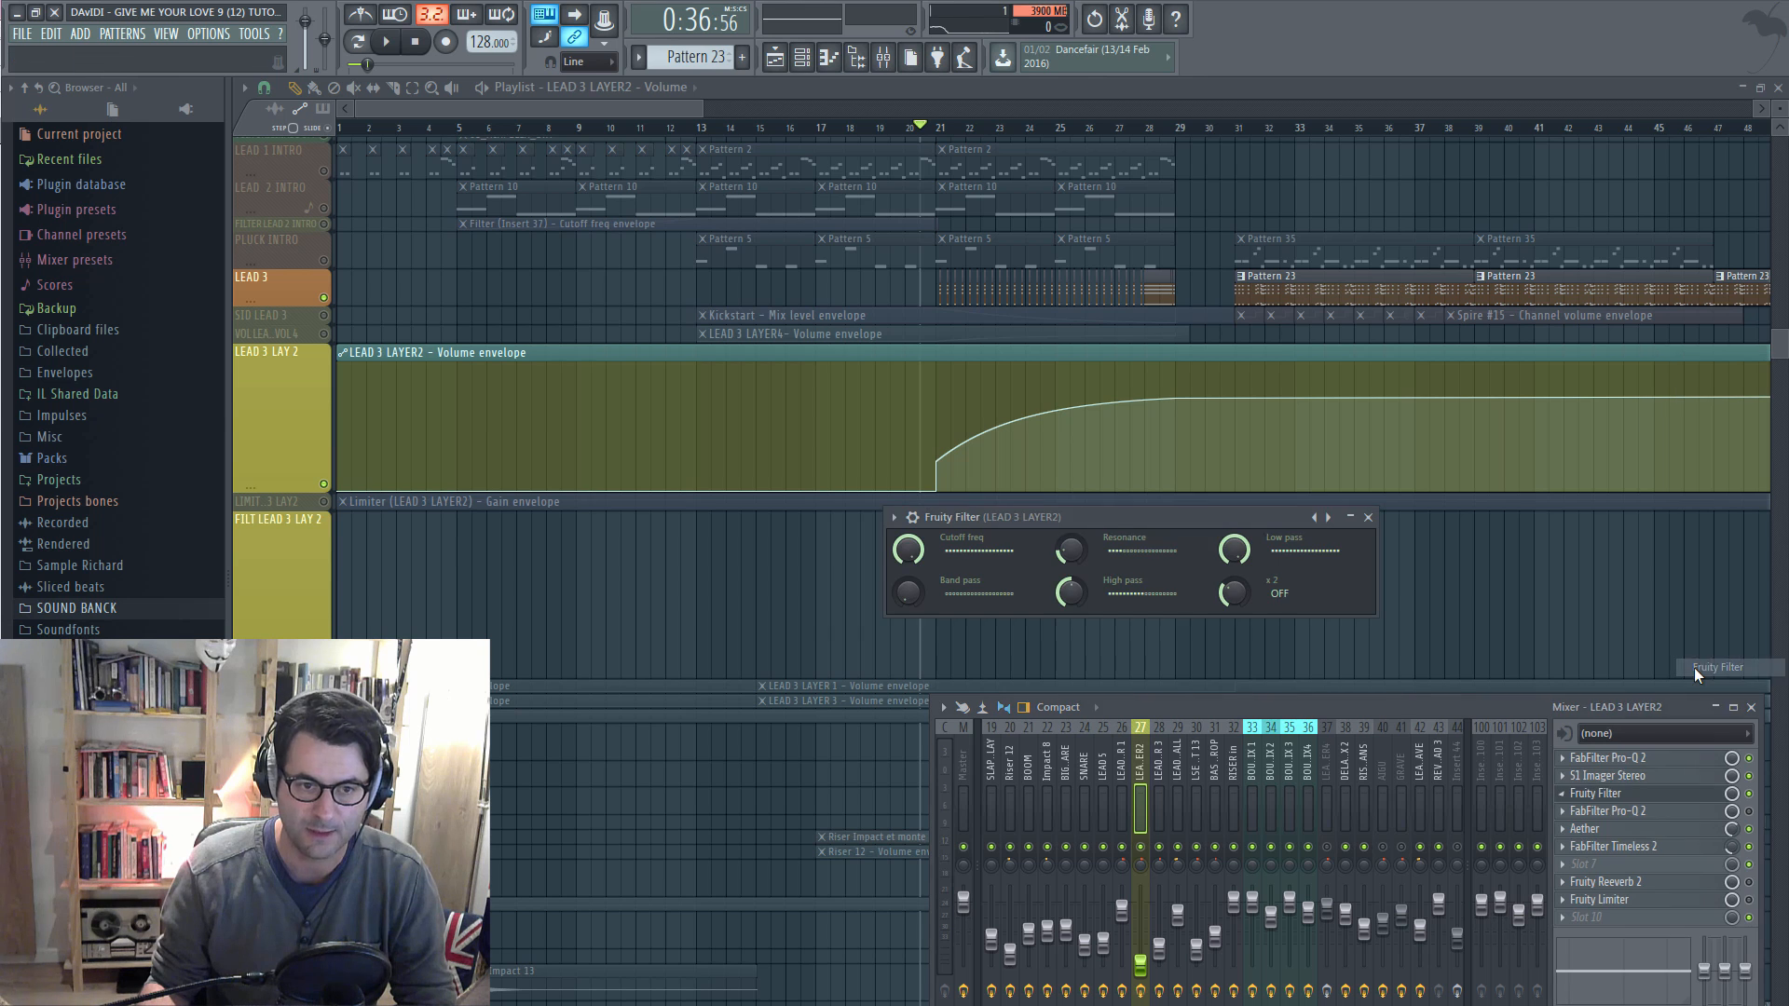
drag(1019, 528, 626, 552)
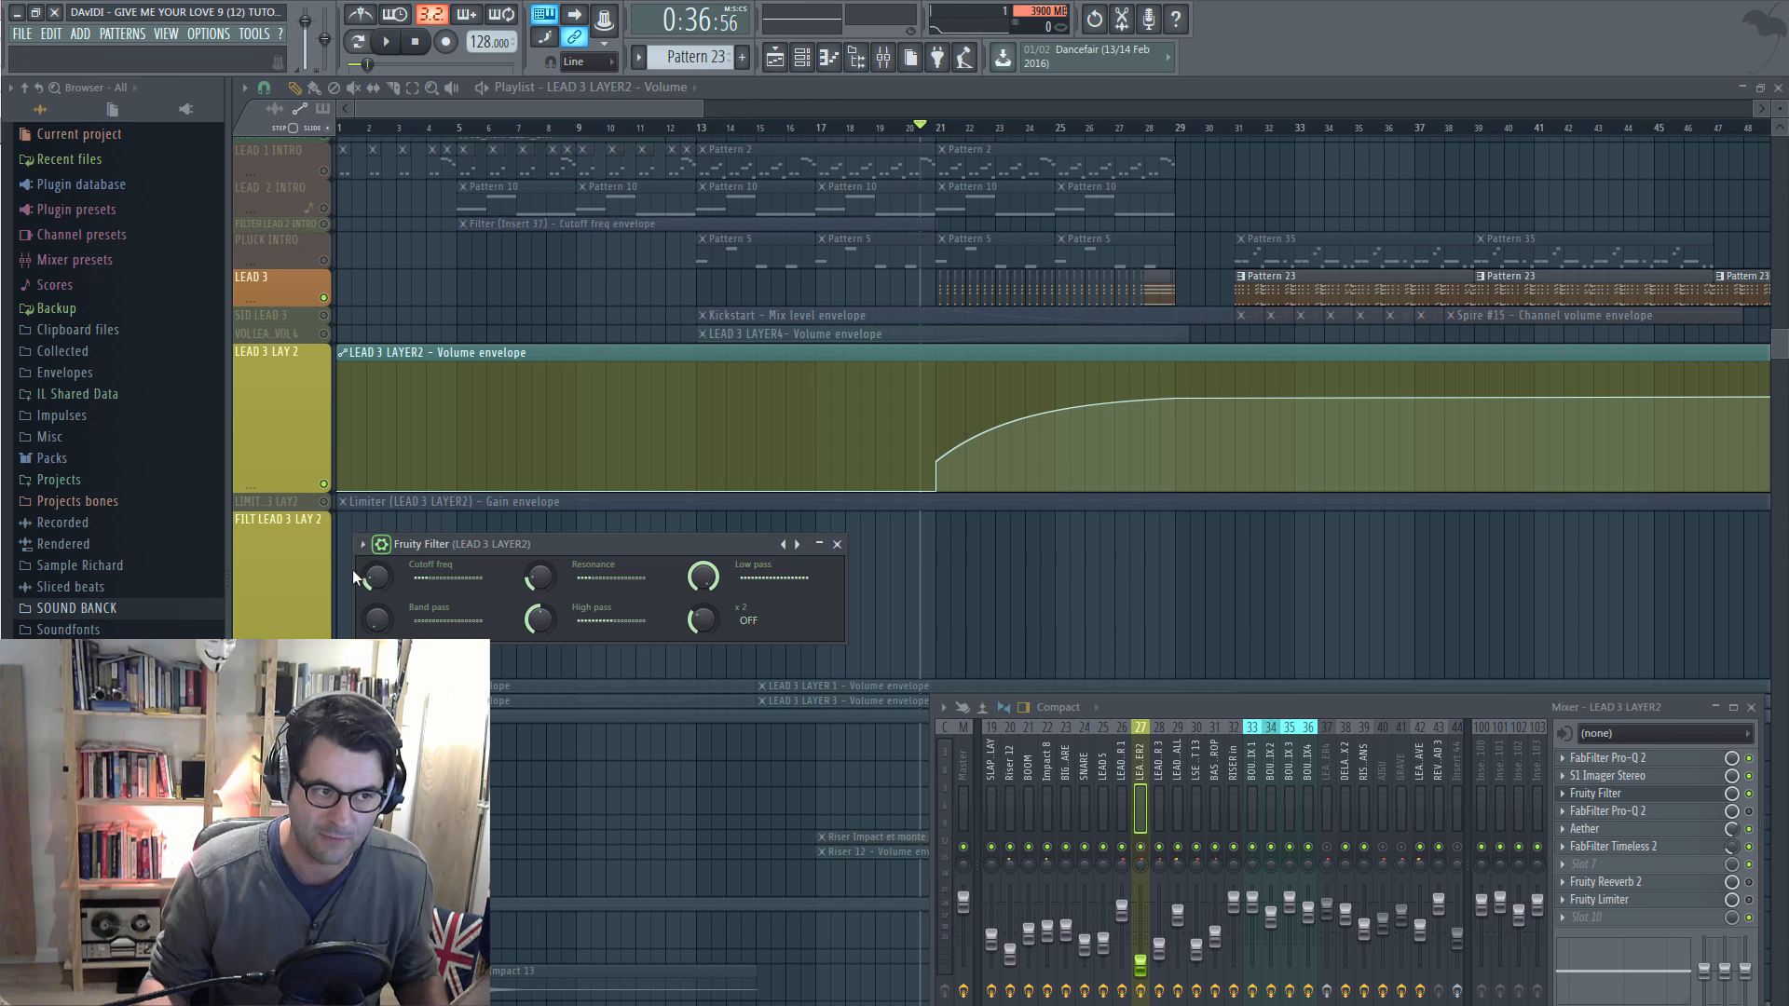
drag(382, 575, 382, 589)
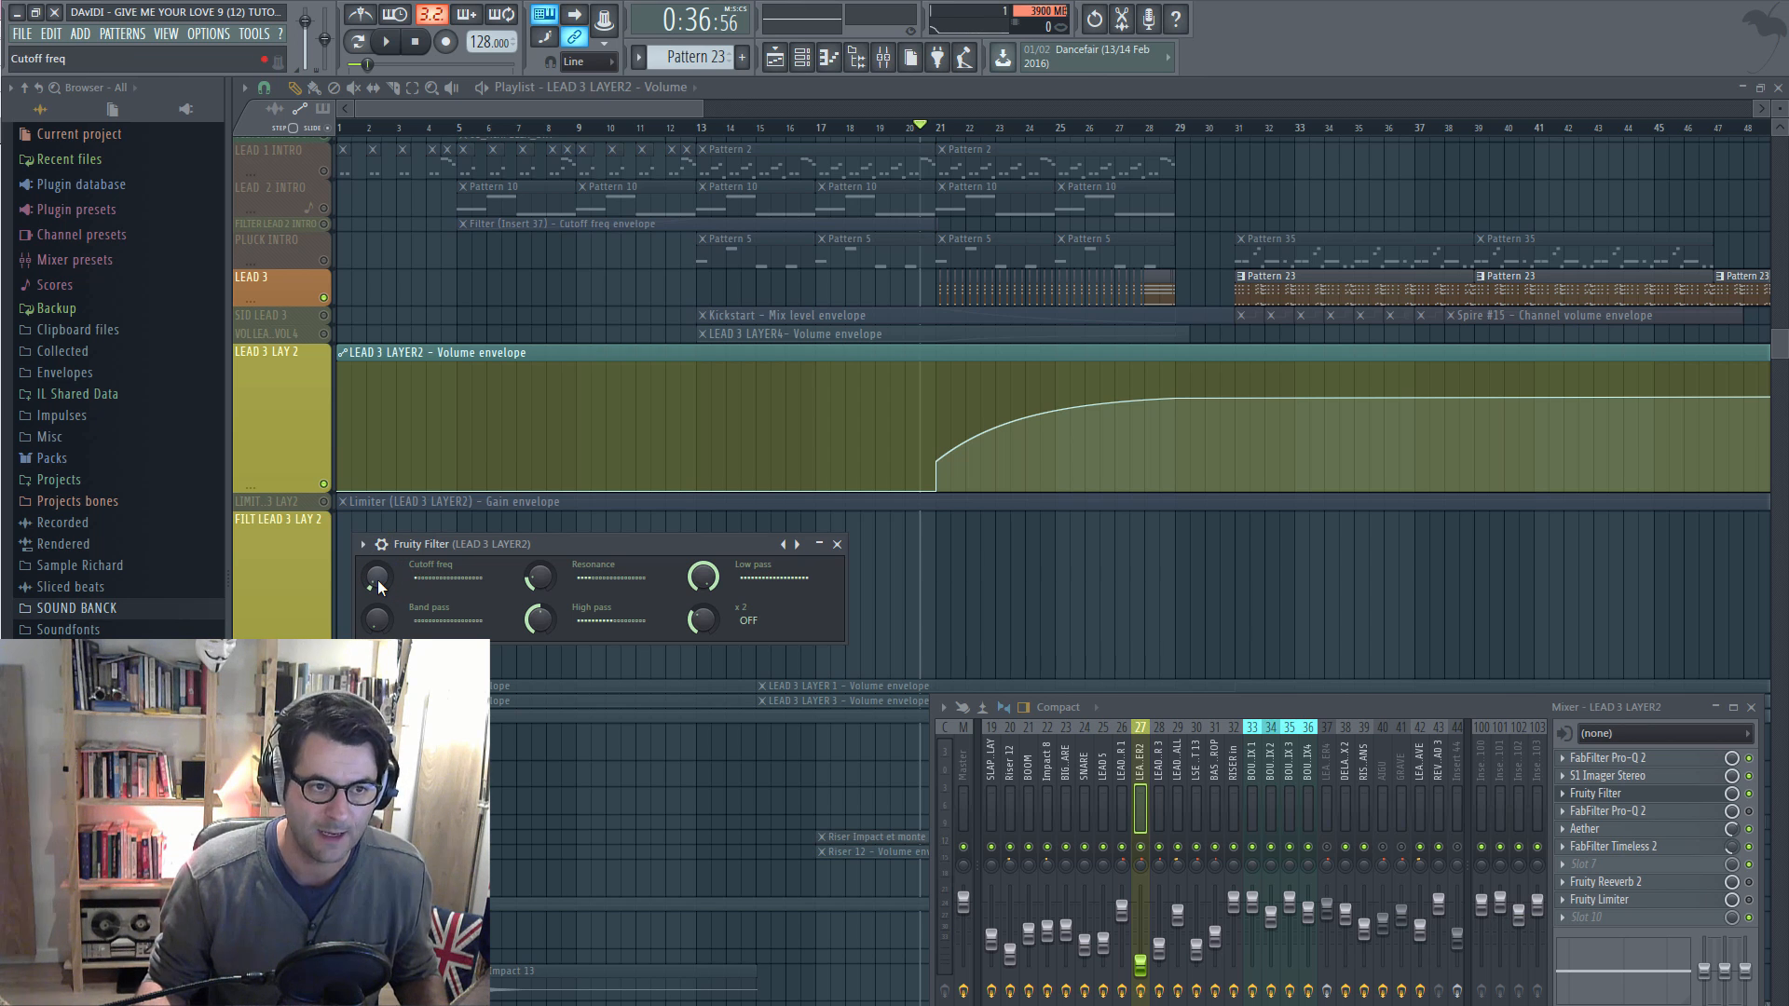
key(space)
mouse_move(371, 578)
mouse_down()
mouse_move(398, 555)
mouse_move(398, 441)
mouse_move(402, 563)
mouse_up()
key(space)
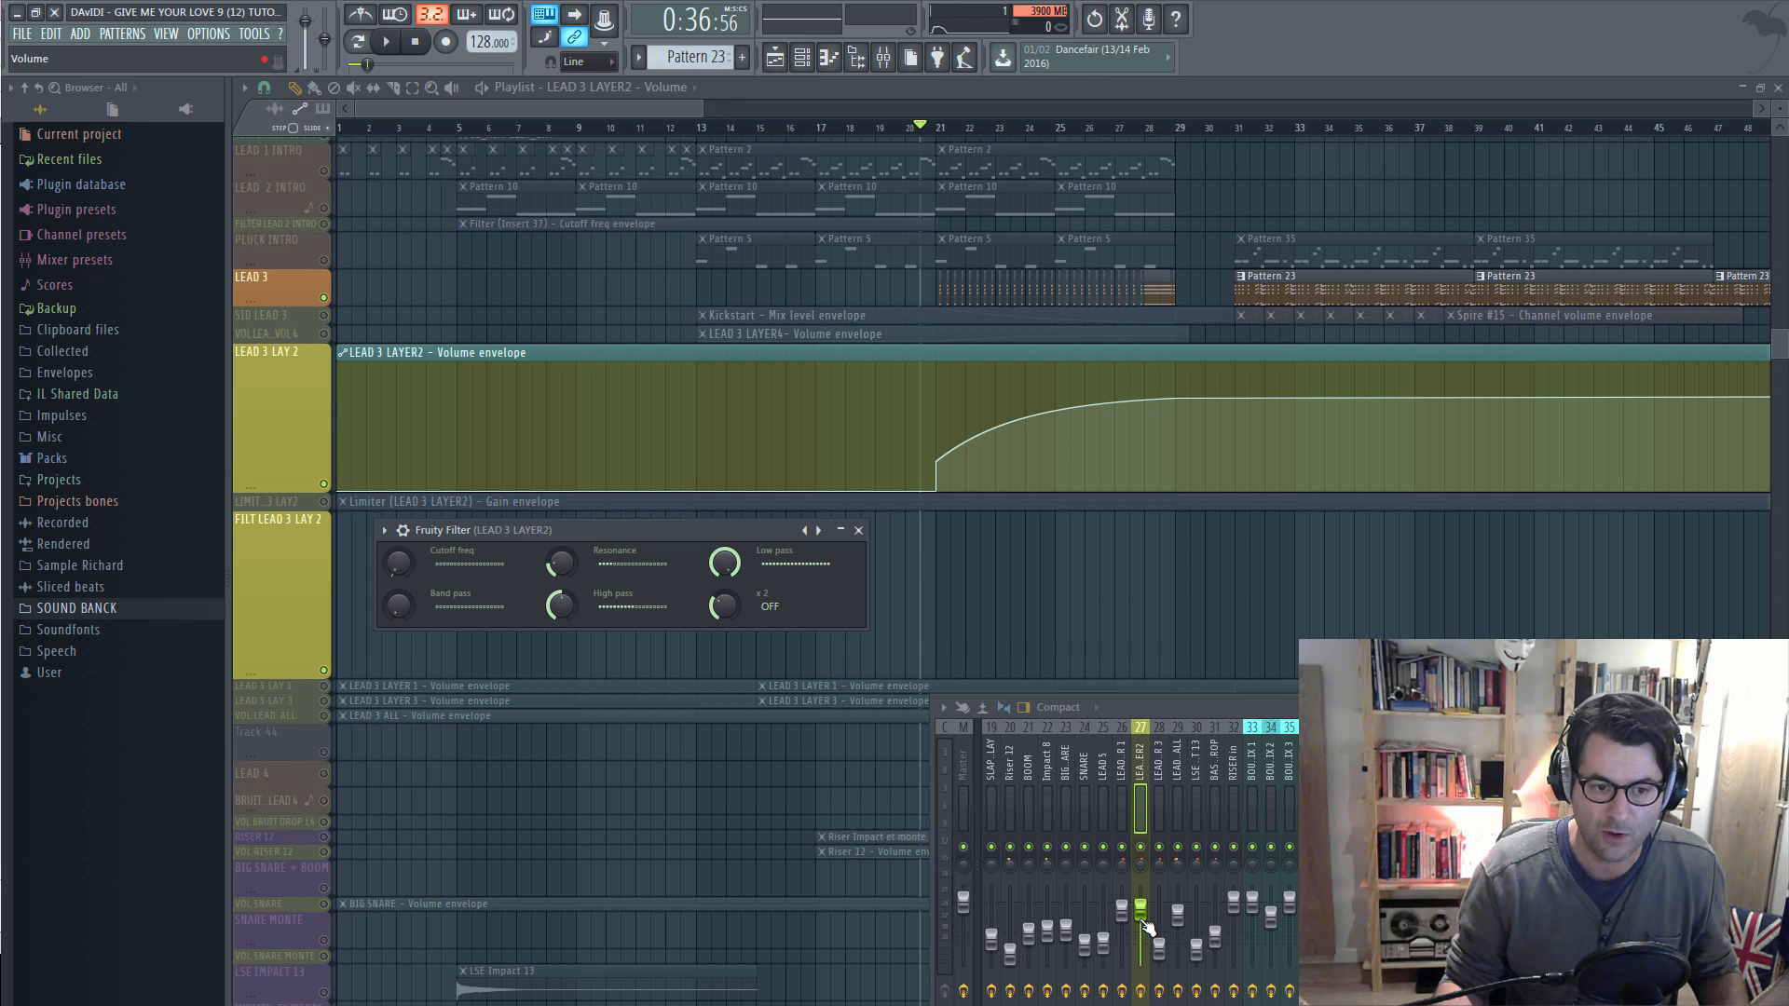
Create a Cutoff freq automation clip from Fruity Filter and close the filter window
right_click(399, 561)
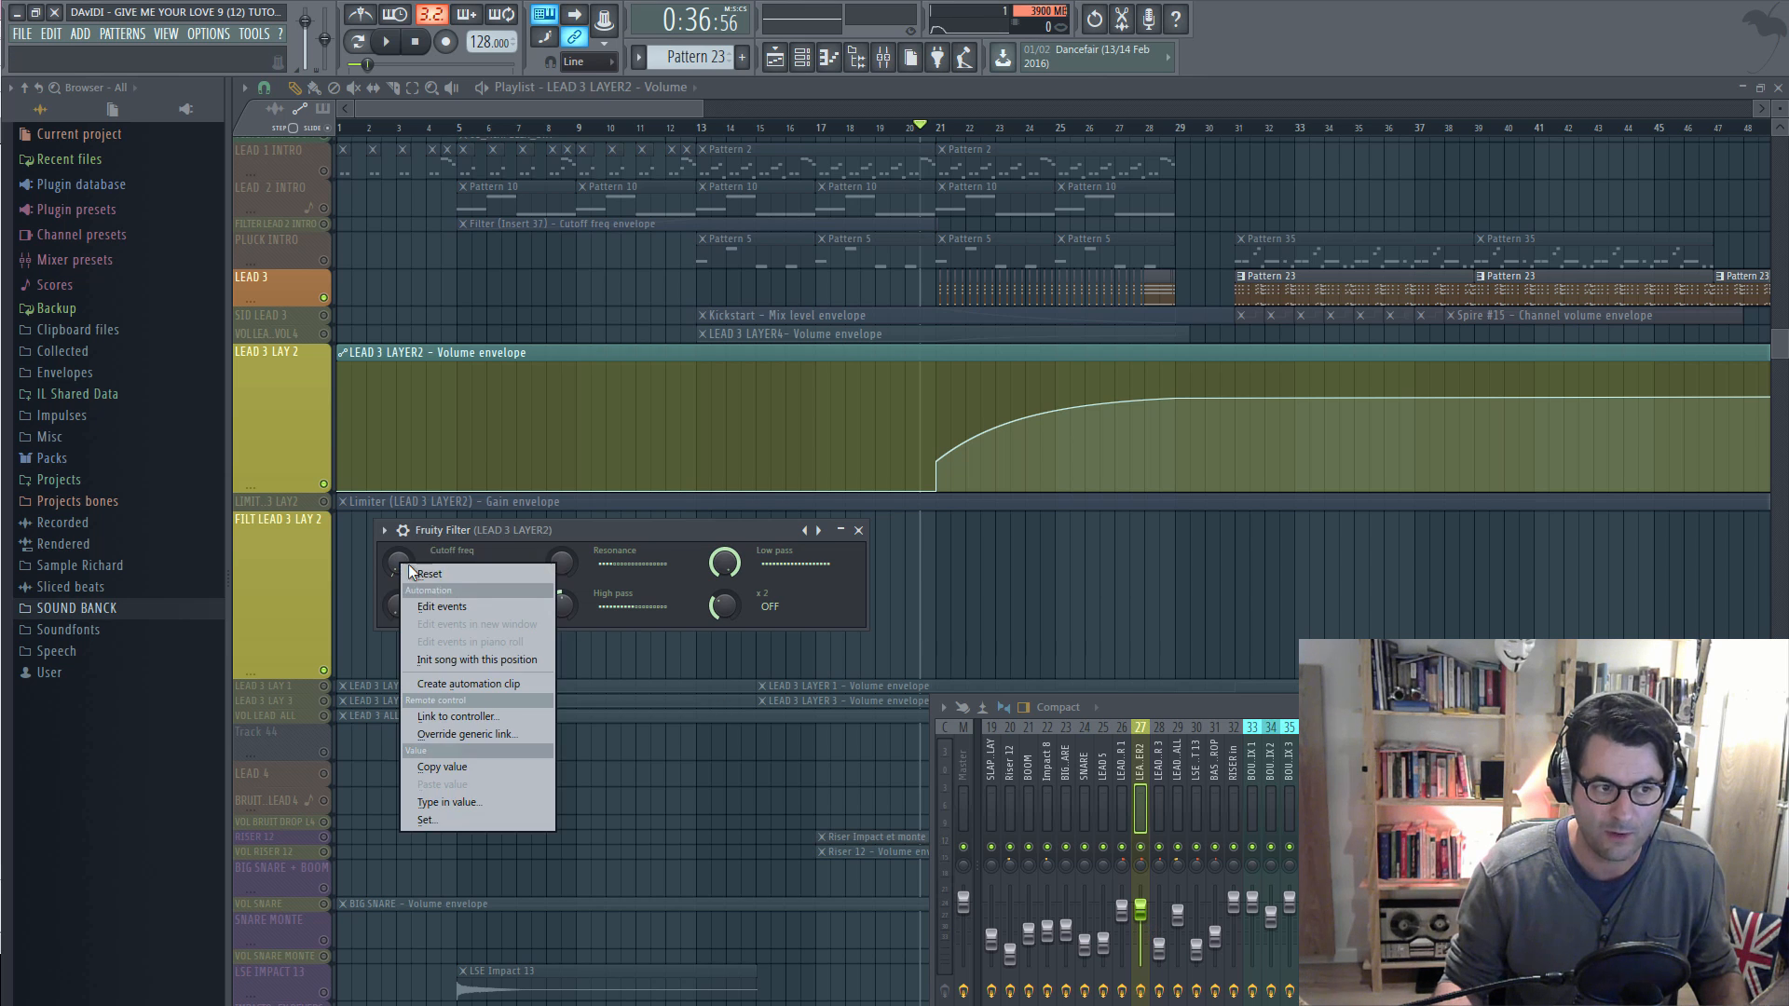
click(467, 685)
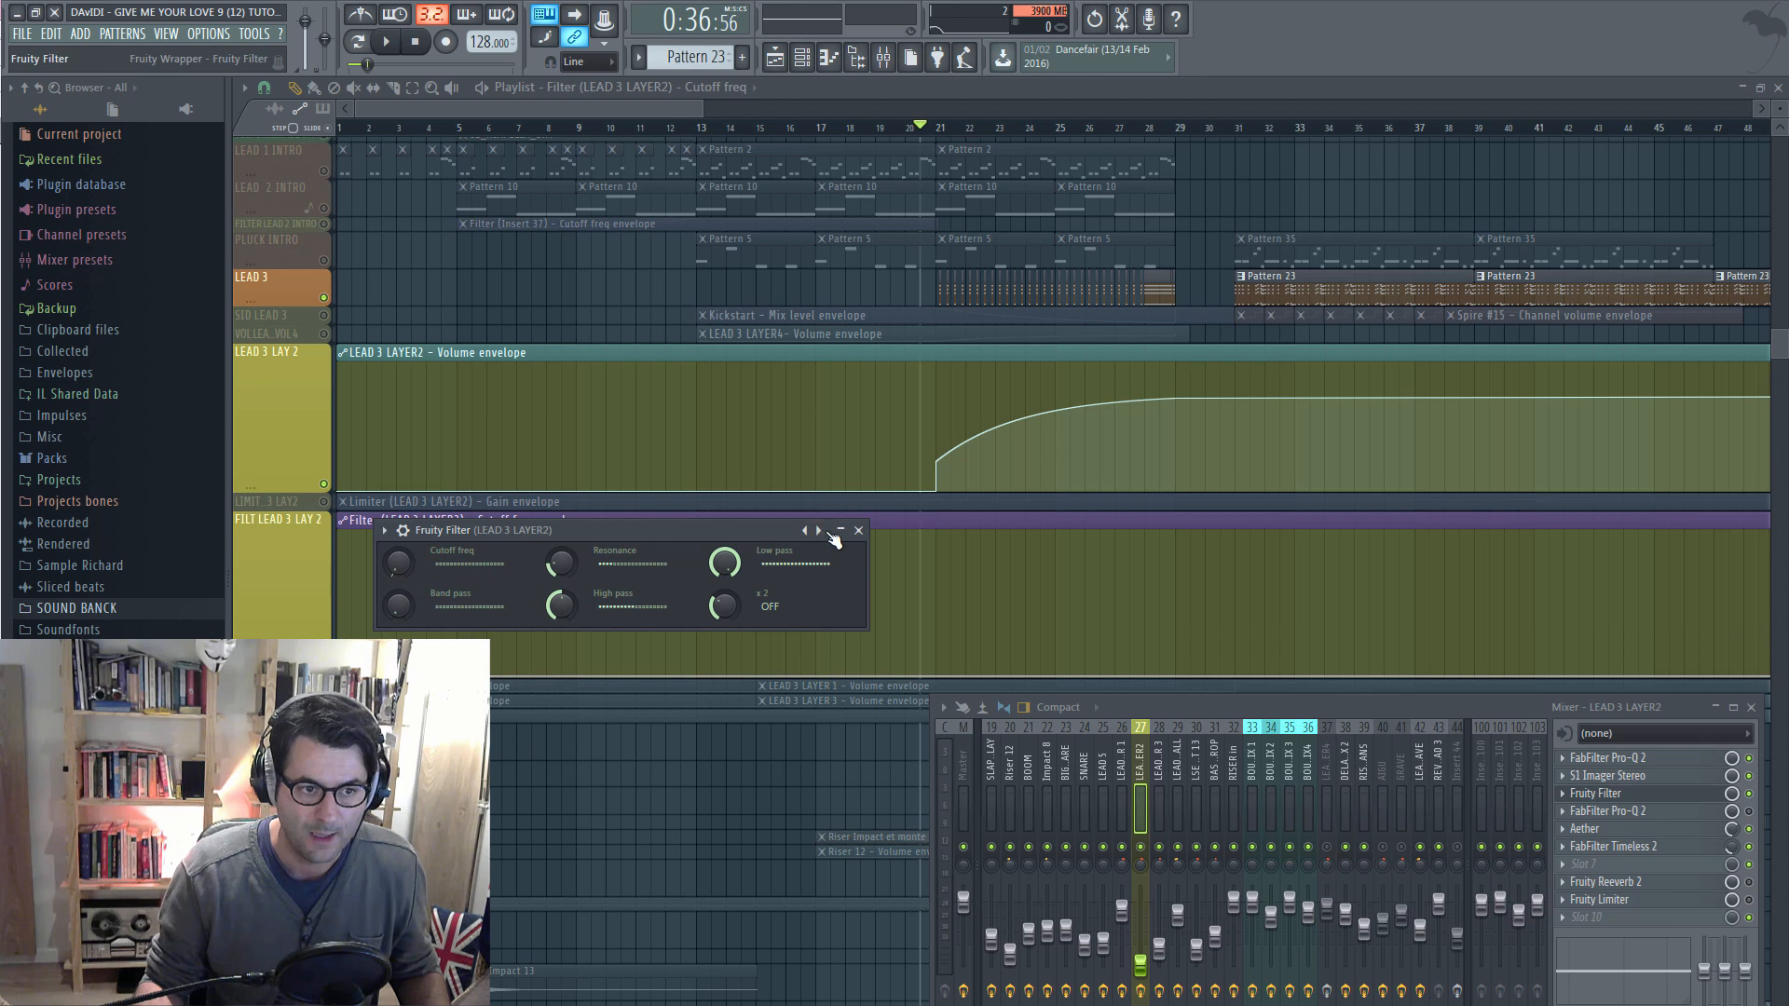
click(859, 531)
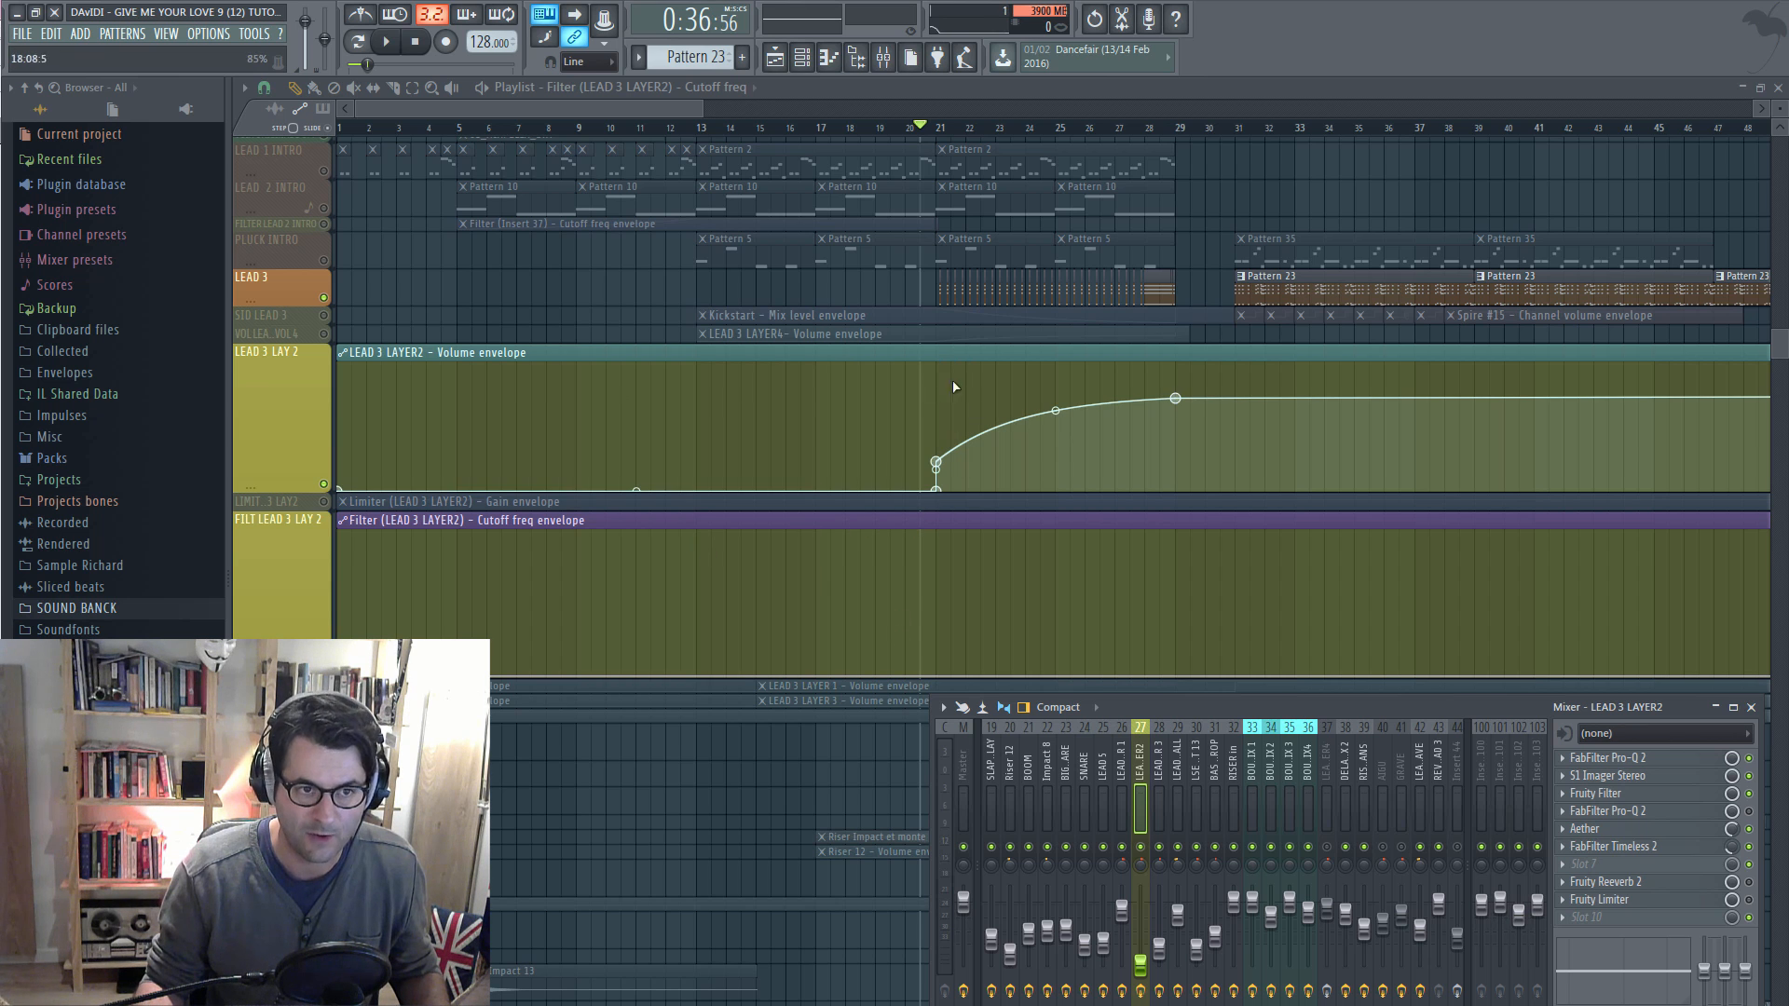
Place cutoff envelope points at the bottom at bar 21 and raised near bar 29
key(F9)
drag(955, 673, 938, 643)
right_click(1163, 650)
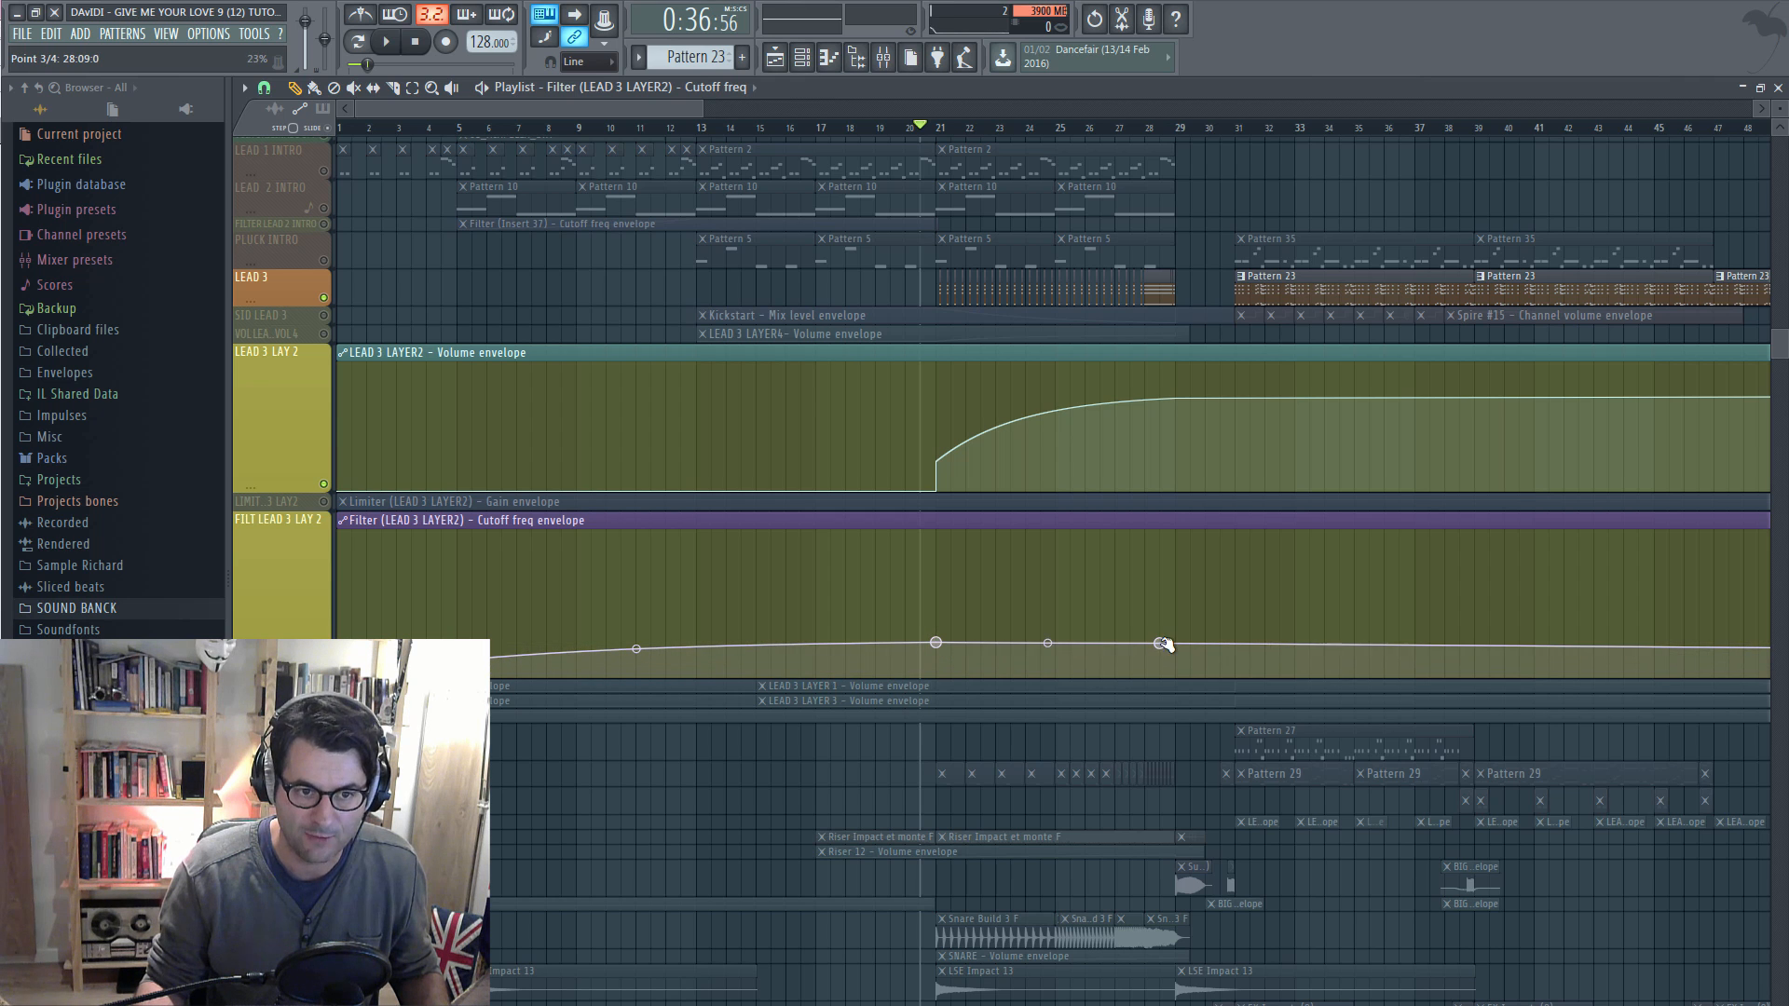
drag(1163, 645, 1175, 565)
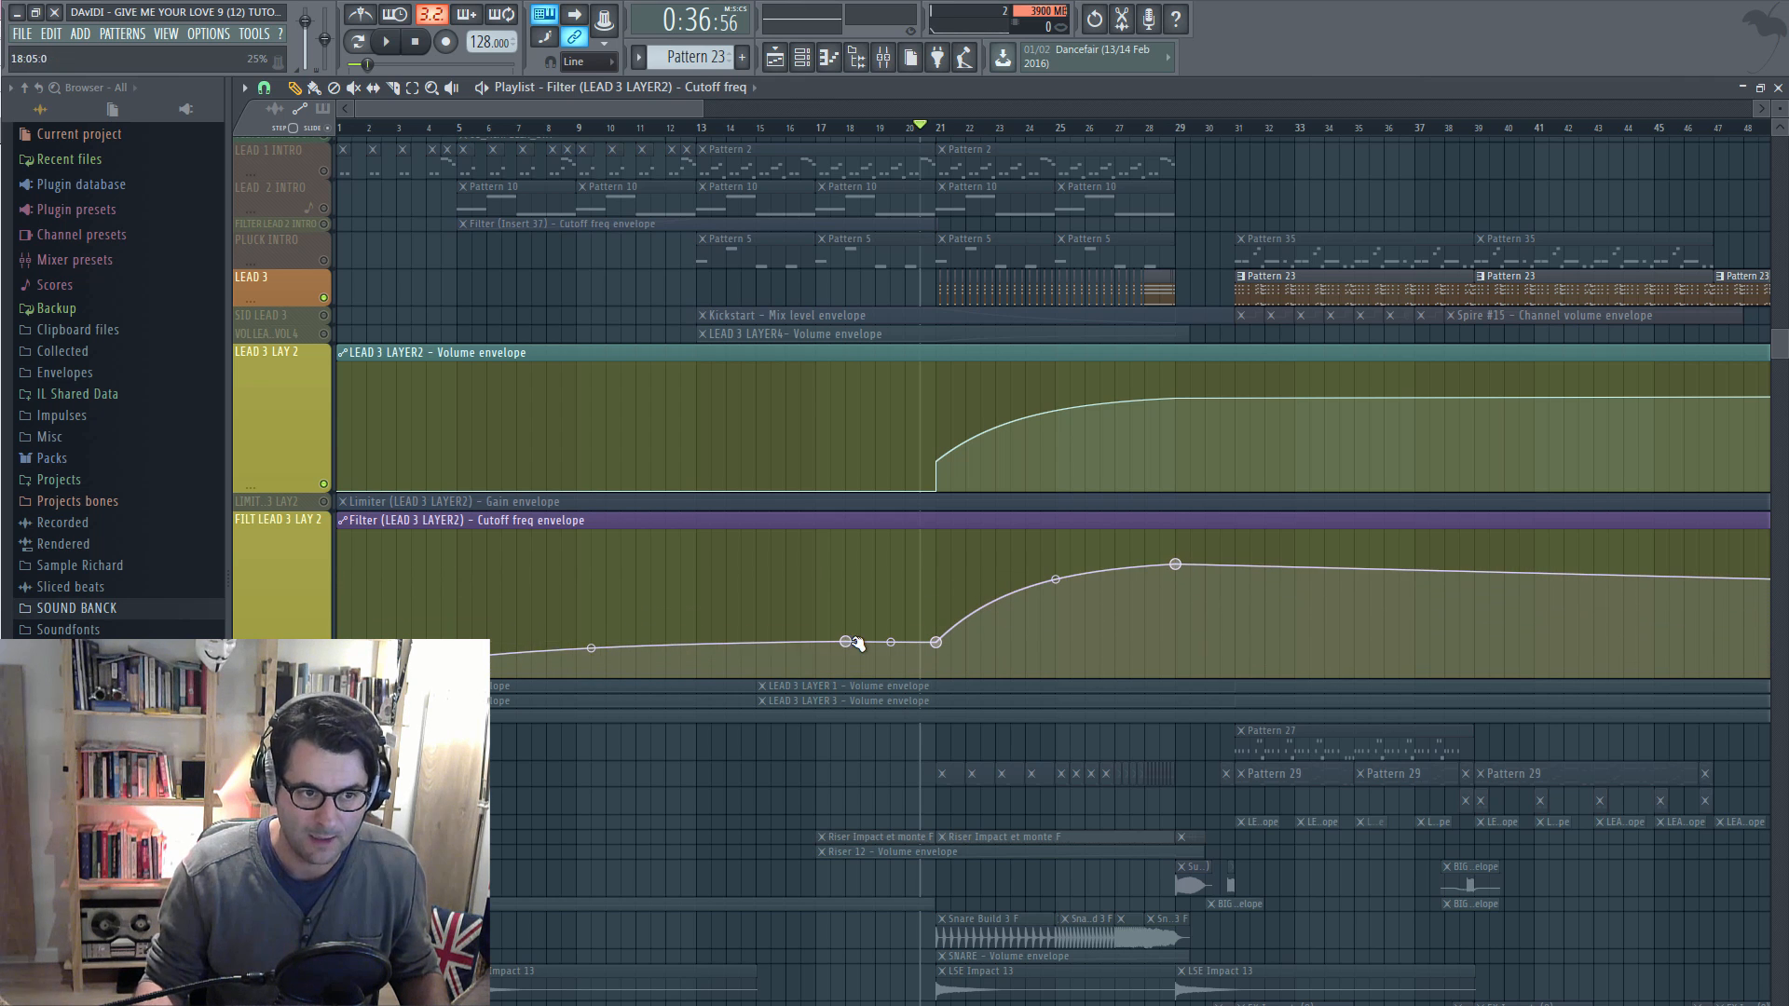
right_click(850, 646)
drag(850, 646, 895, 643)
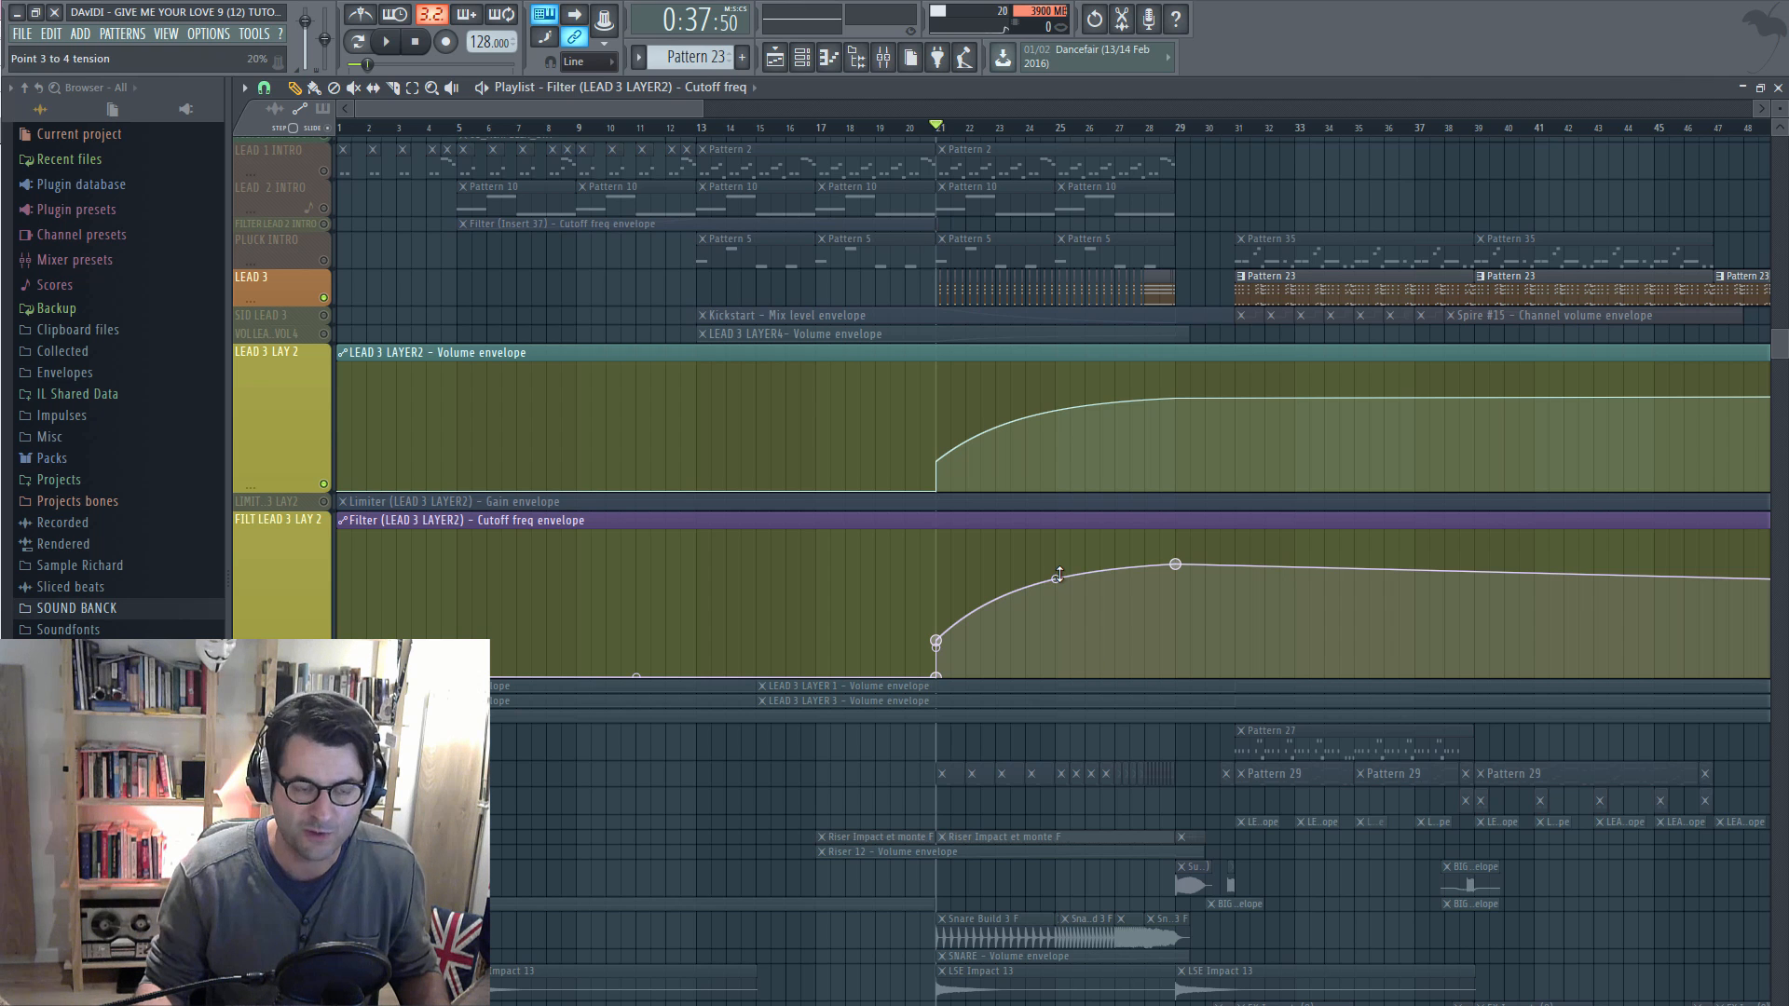
Bend the cutoff curve between bars 21 and 29 during playback and fine-tune the bar 29 level
key(space)
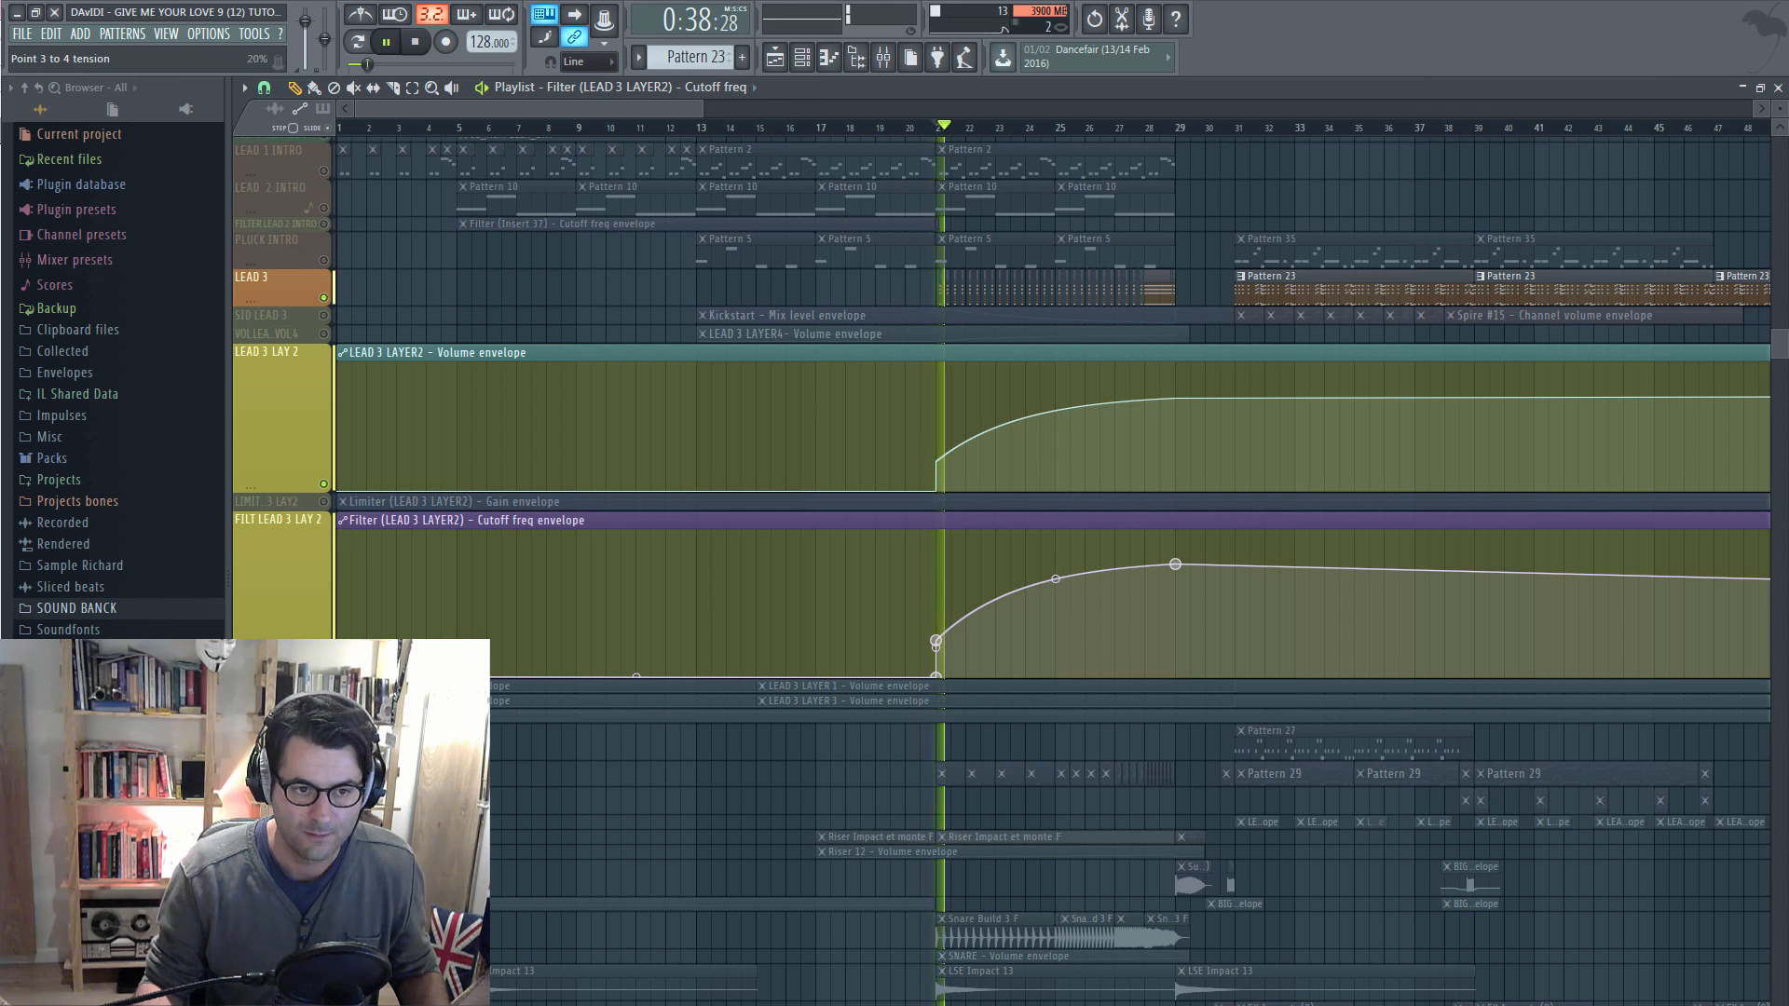
mouse_move(1059, 575)
mouse_down()
mouse_move(1057, 632)
mouse_move(1055, 573)
mouse_up()
drag(1178, 560, 1179, 535)
drag(1056, 555, 1055, 561)
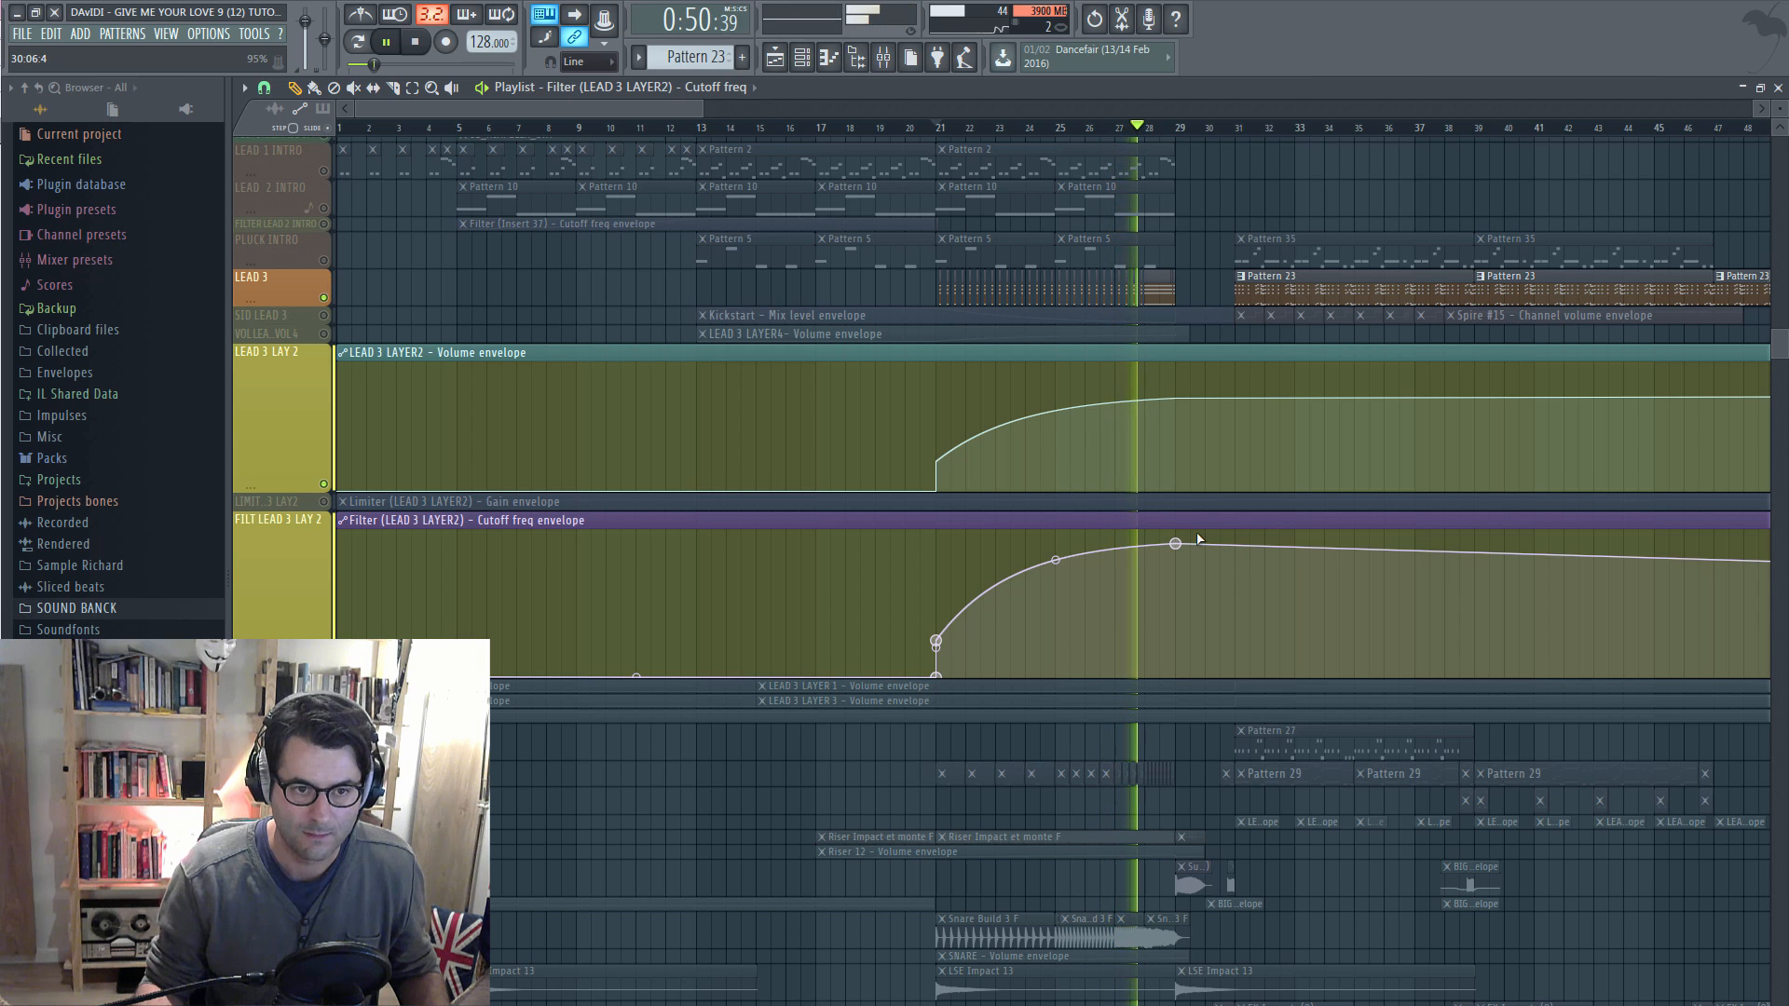
drag(1176, 545, 1176, 556)
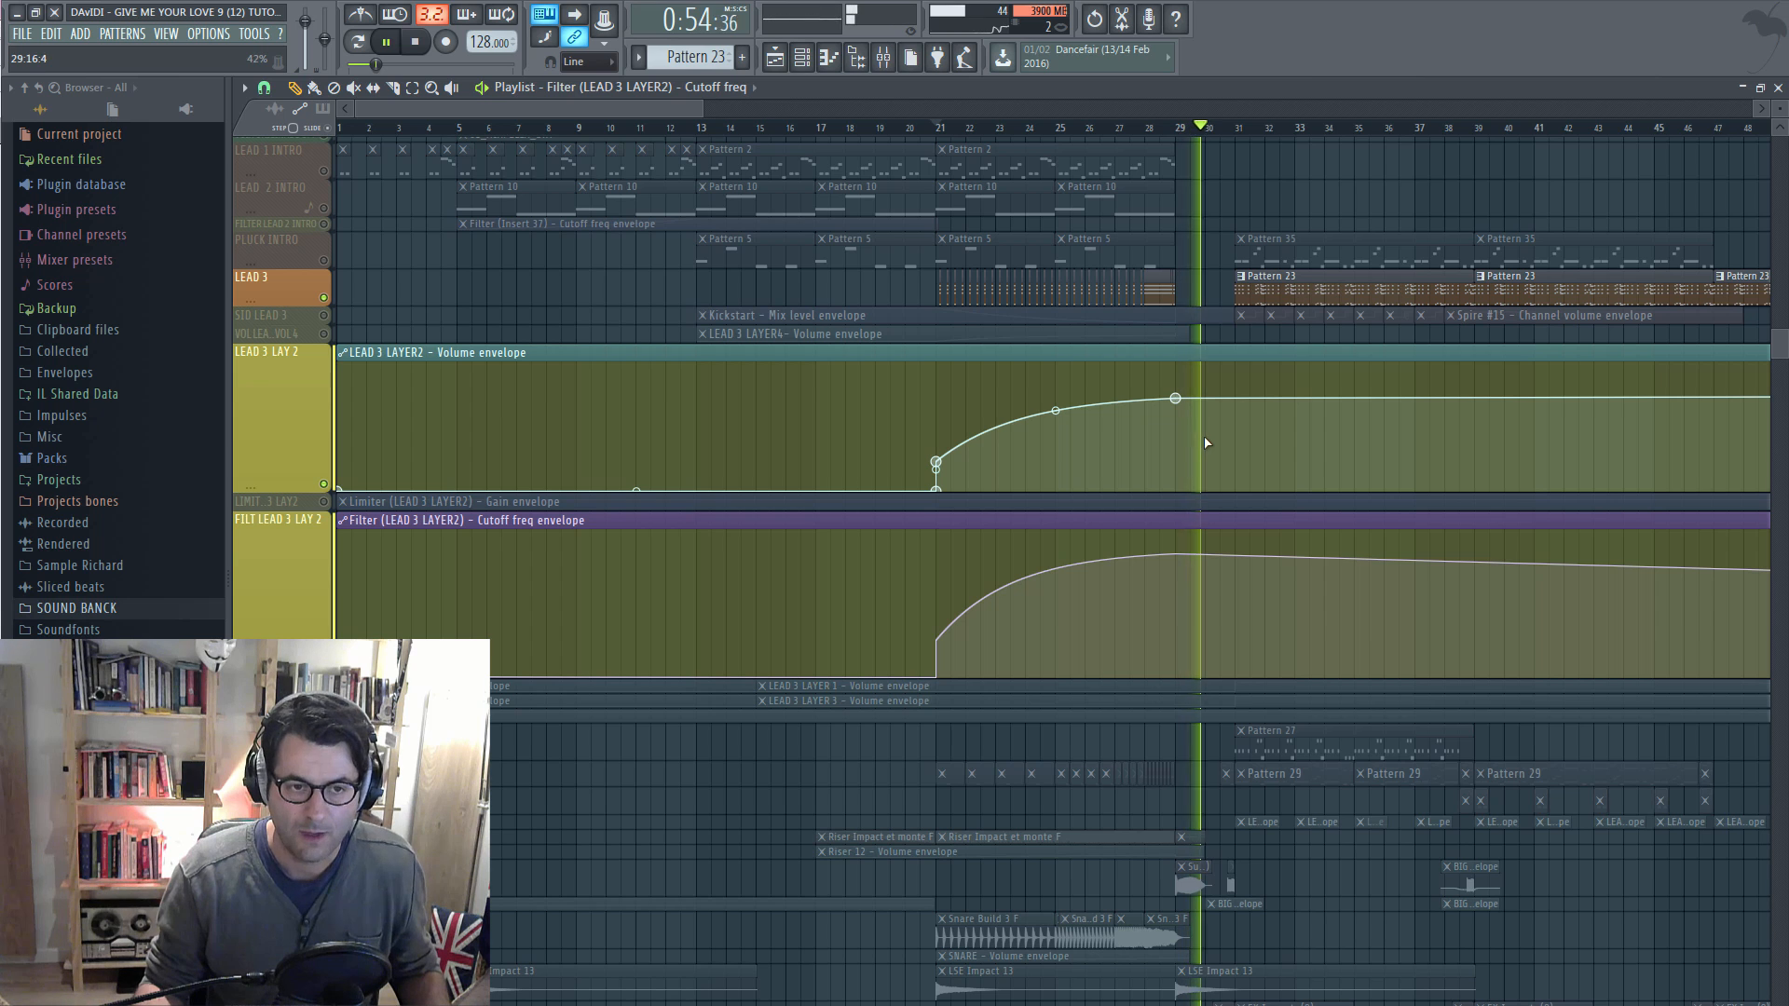
Audition from bar 28, then add a LEAD 3 LAYER2 volume envelope point just after bar 29
key(space)
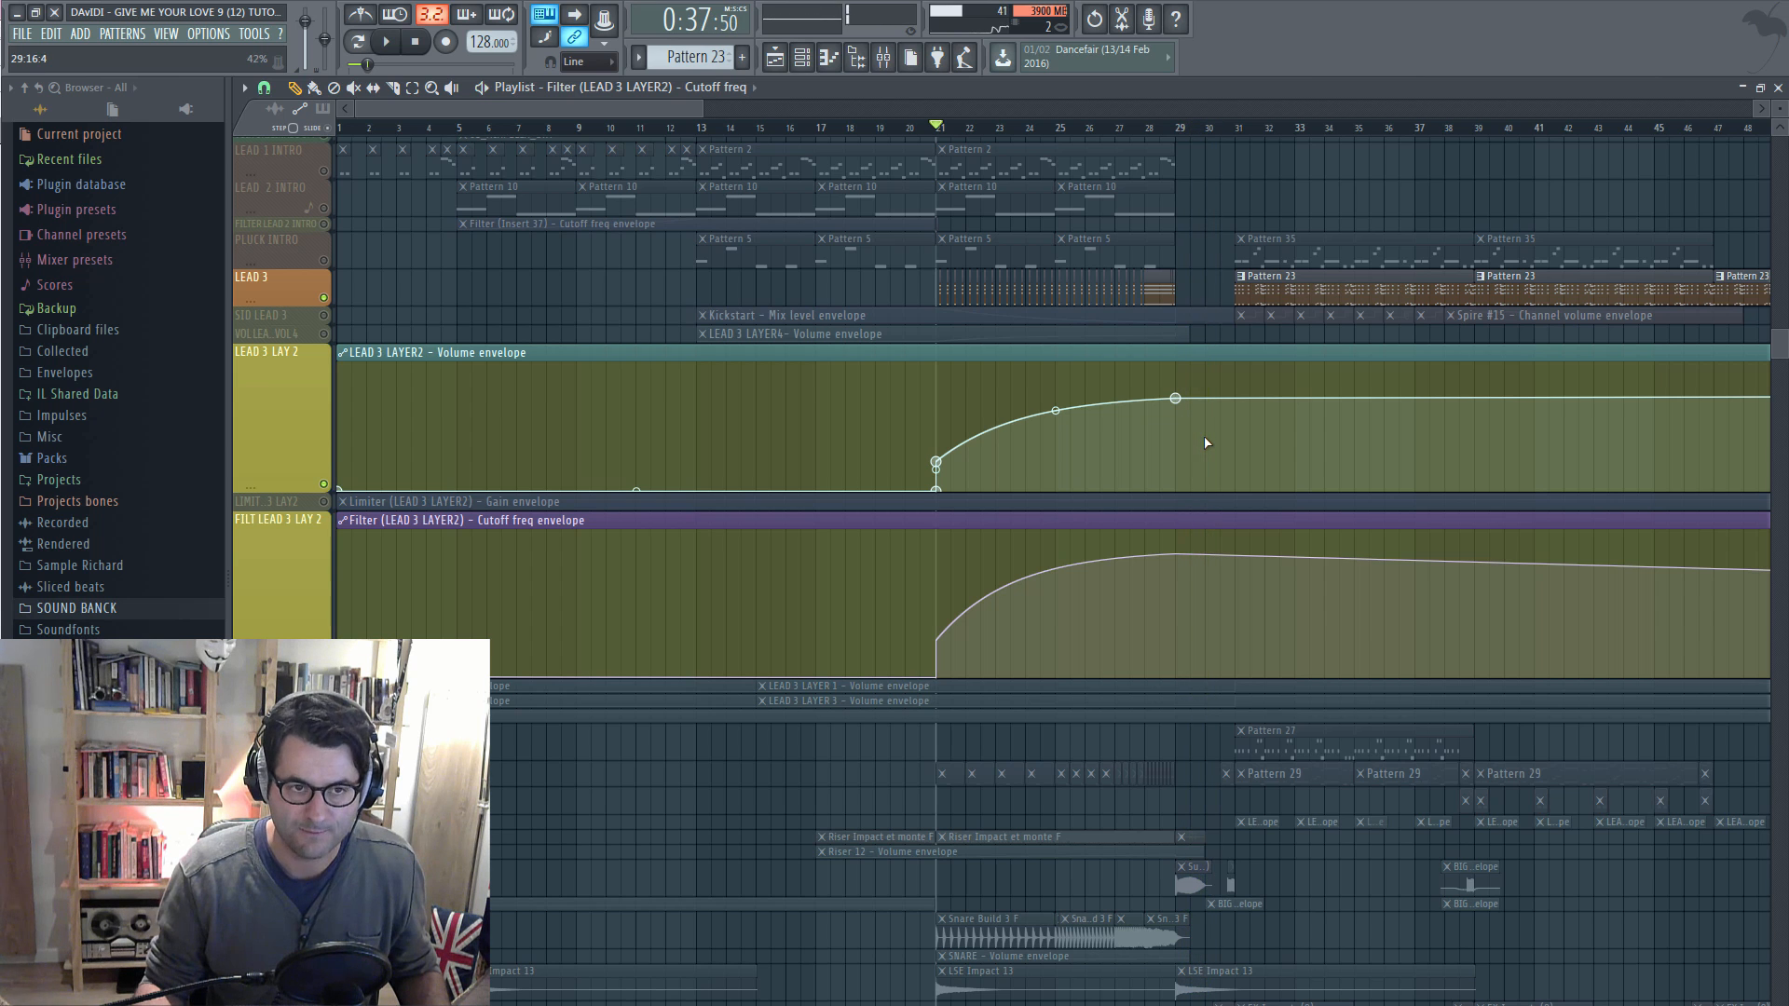
click(1153, 130)
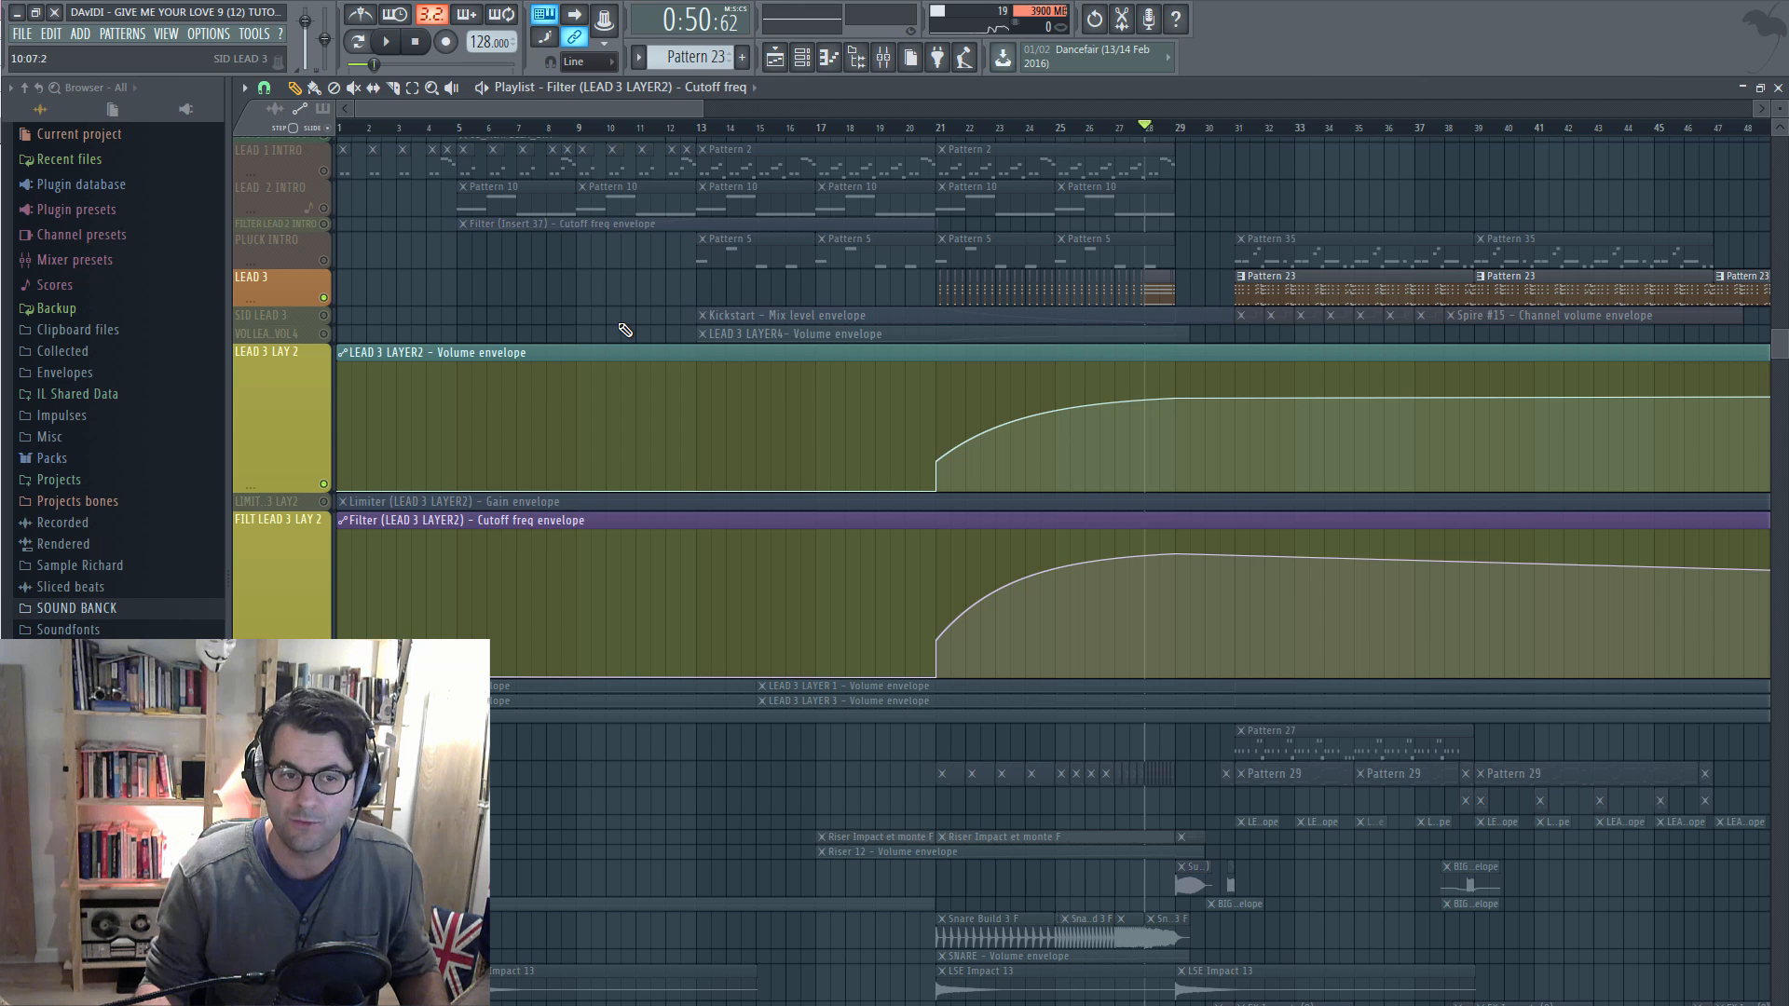
key(space)
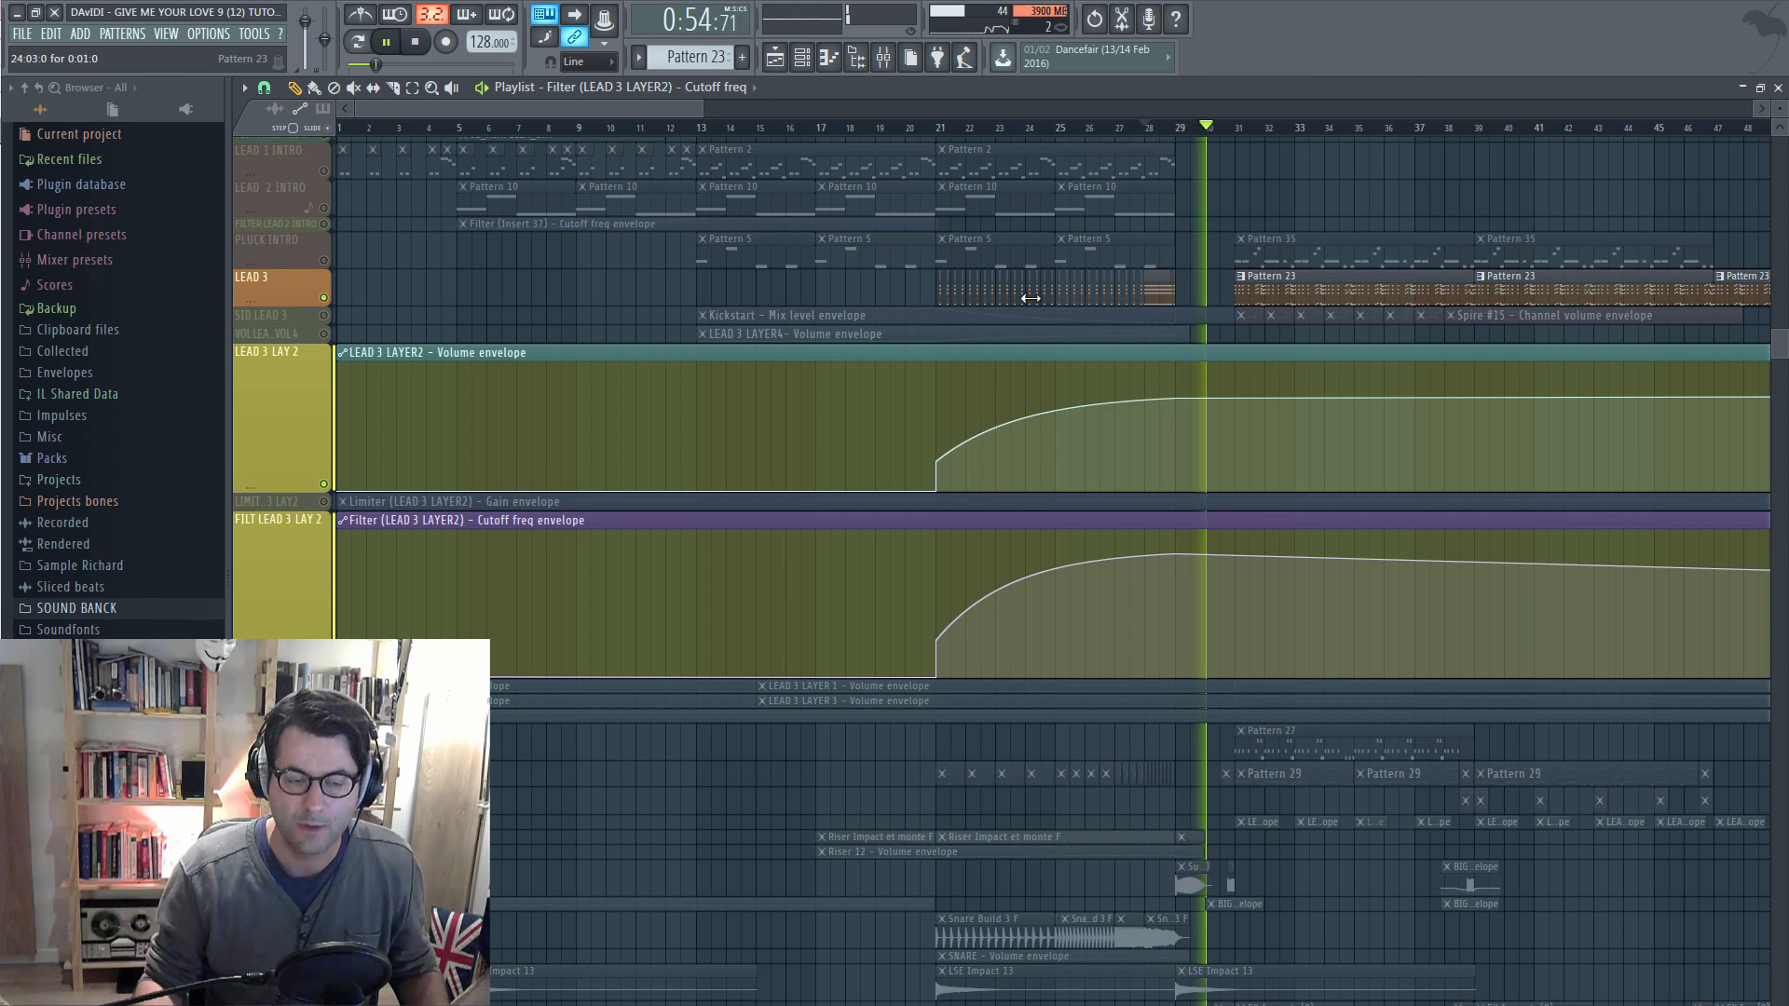
key(space)
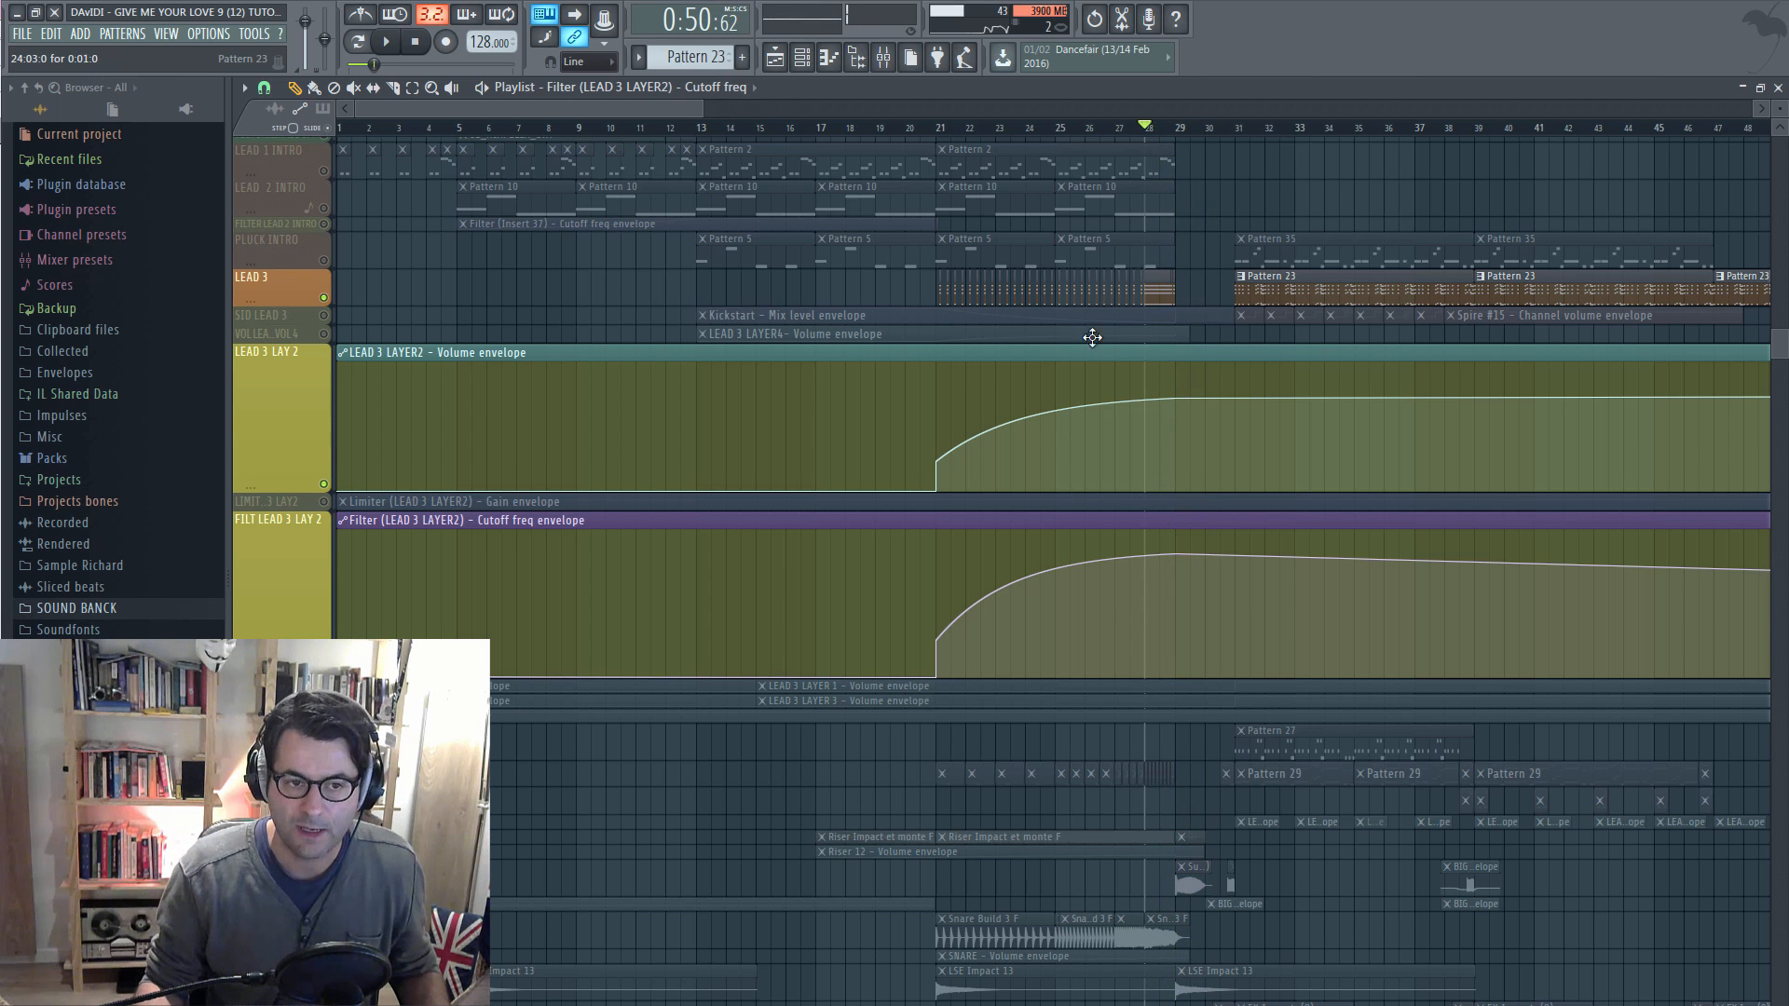
right_click(1220, 397)
Raise the new volume point to about 98%, audition the jump, and clear the LEAD 3 solo
drag(1220, 396, 1205, 368)
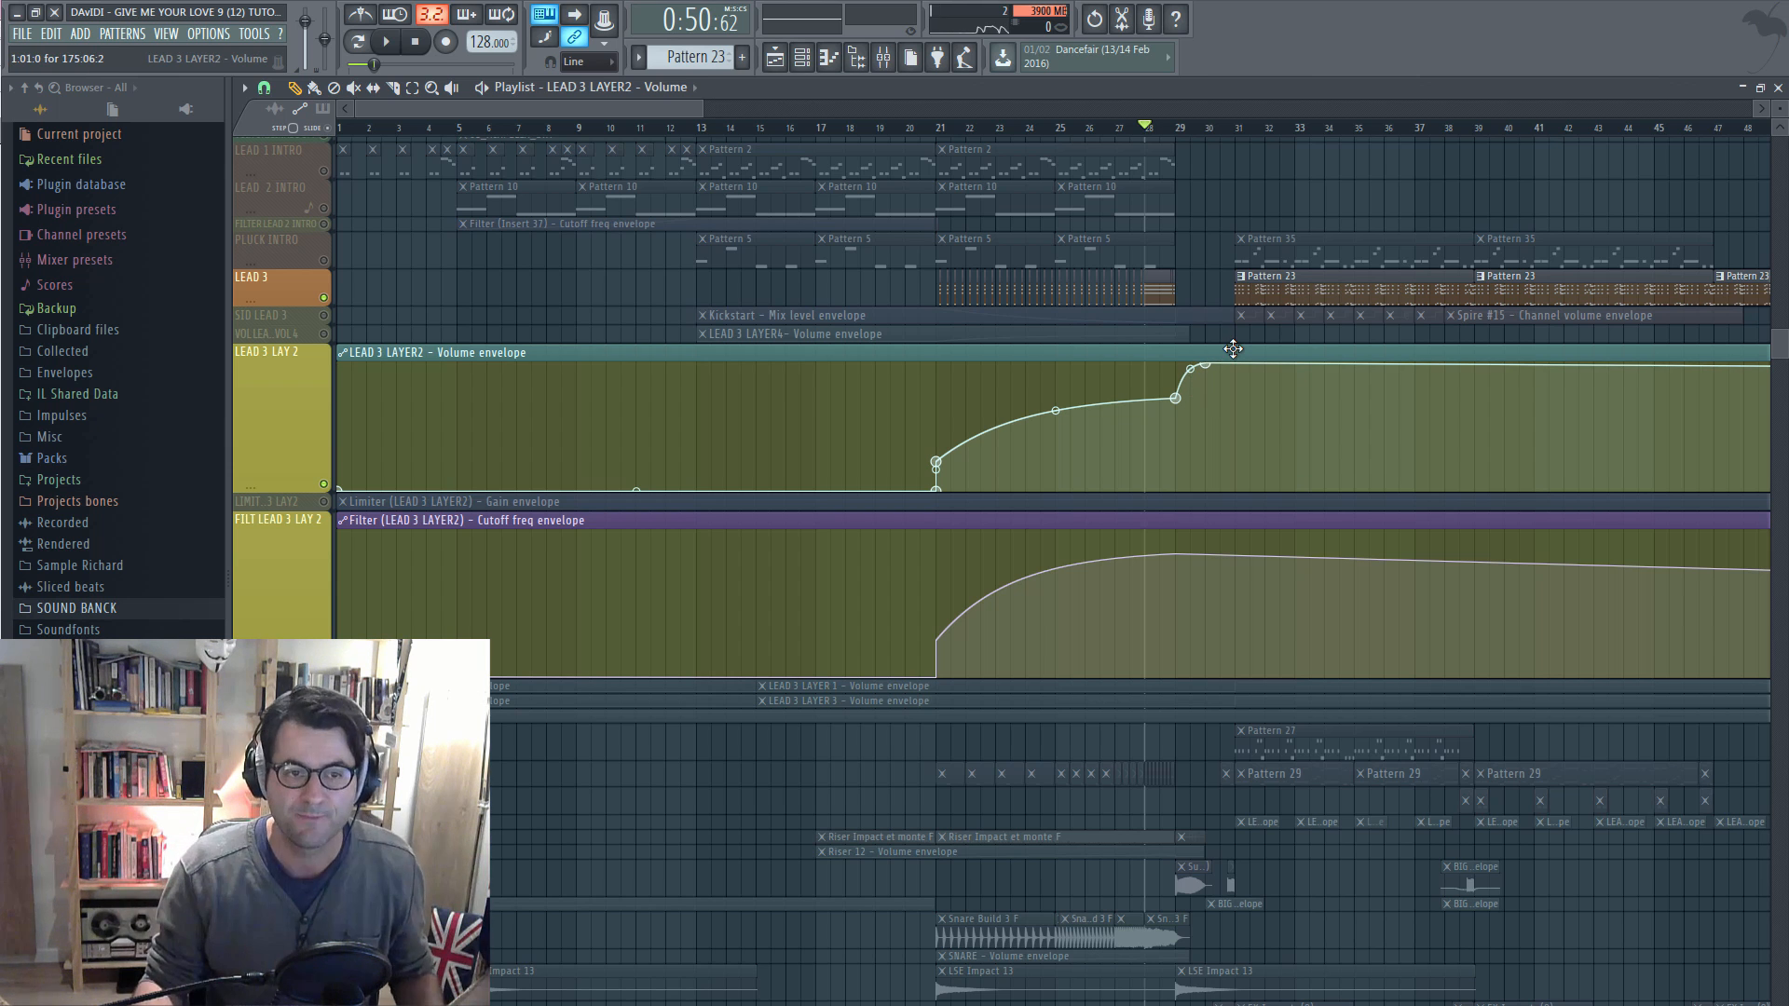
key(space)
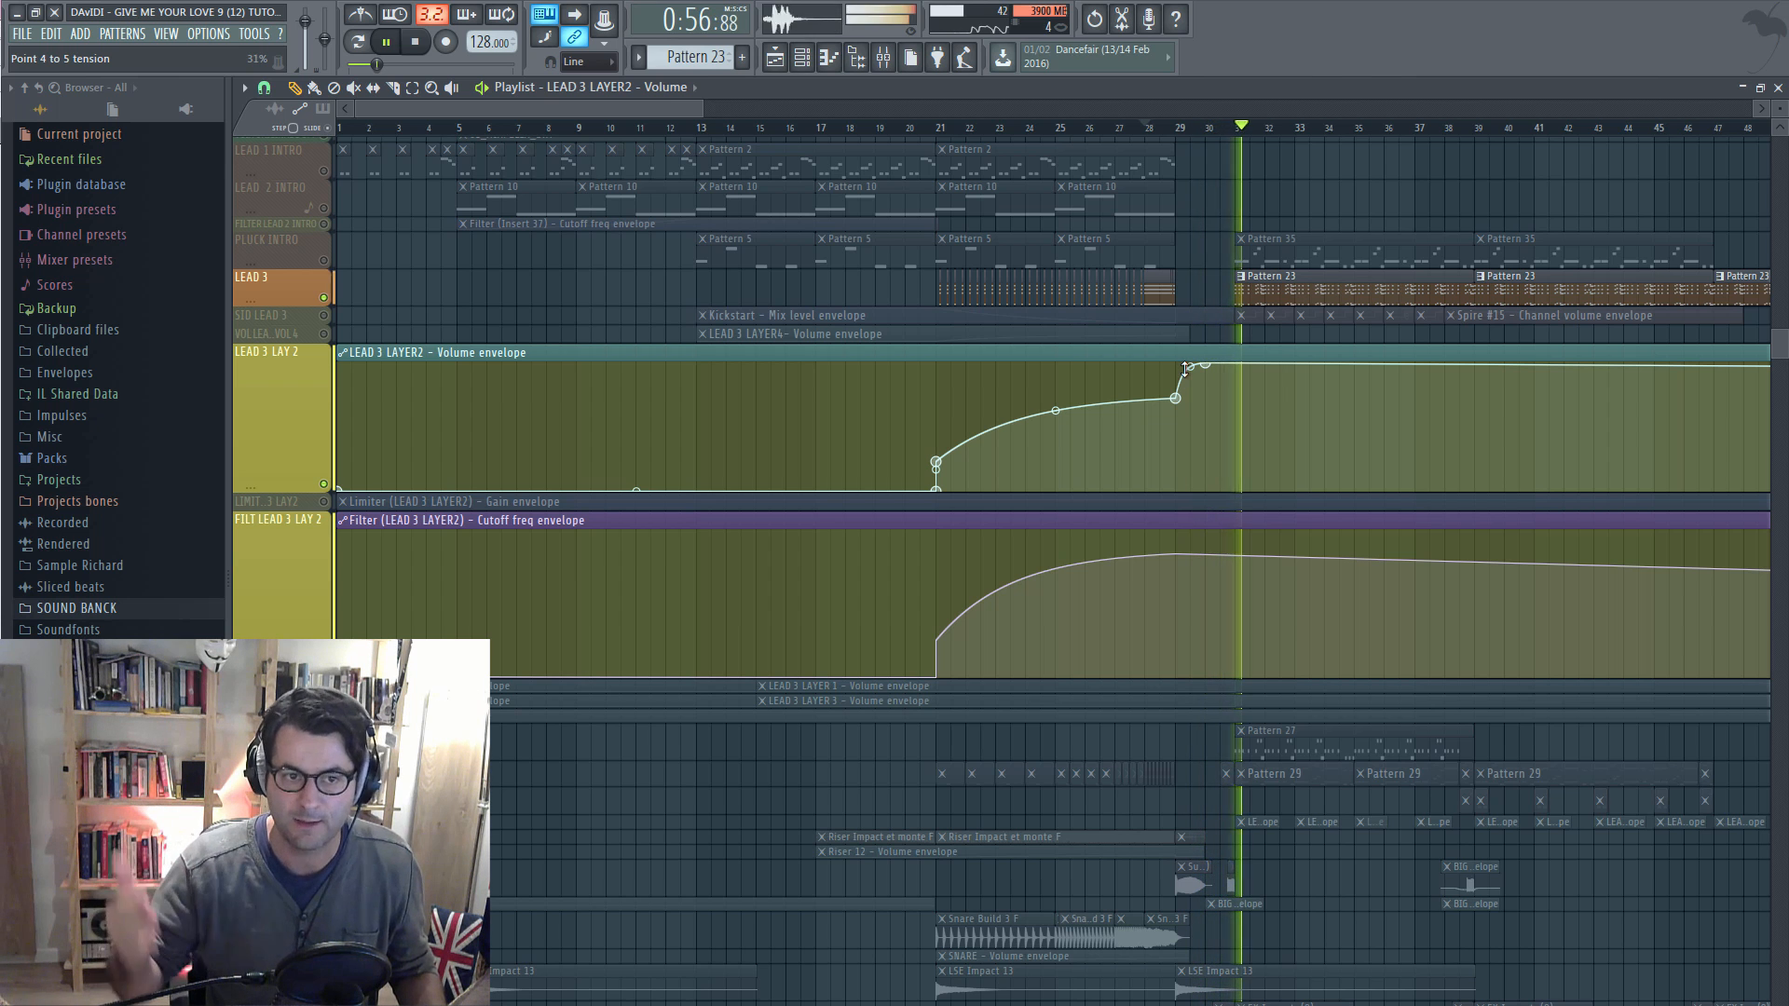
key(space)
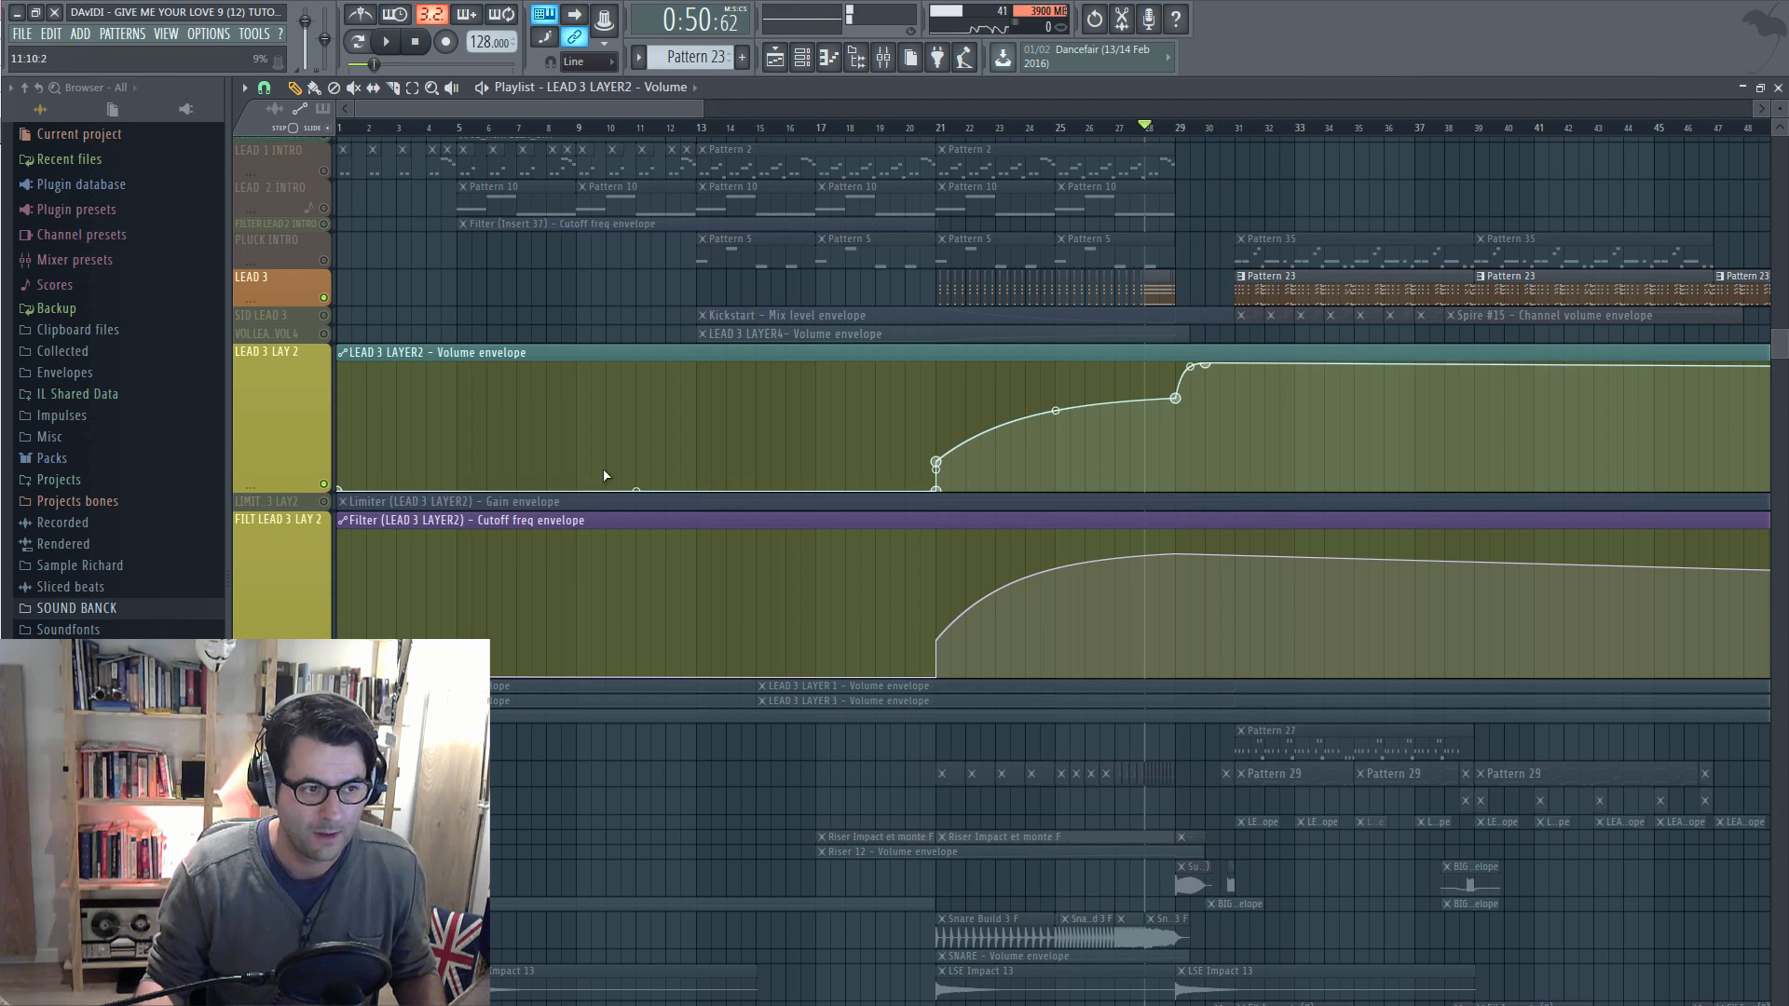
ctrl+click(323, 484)
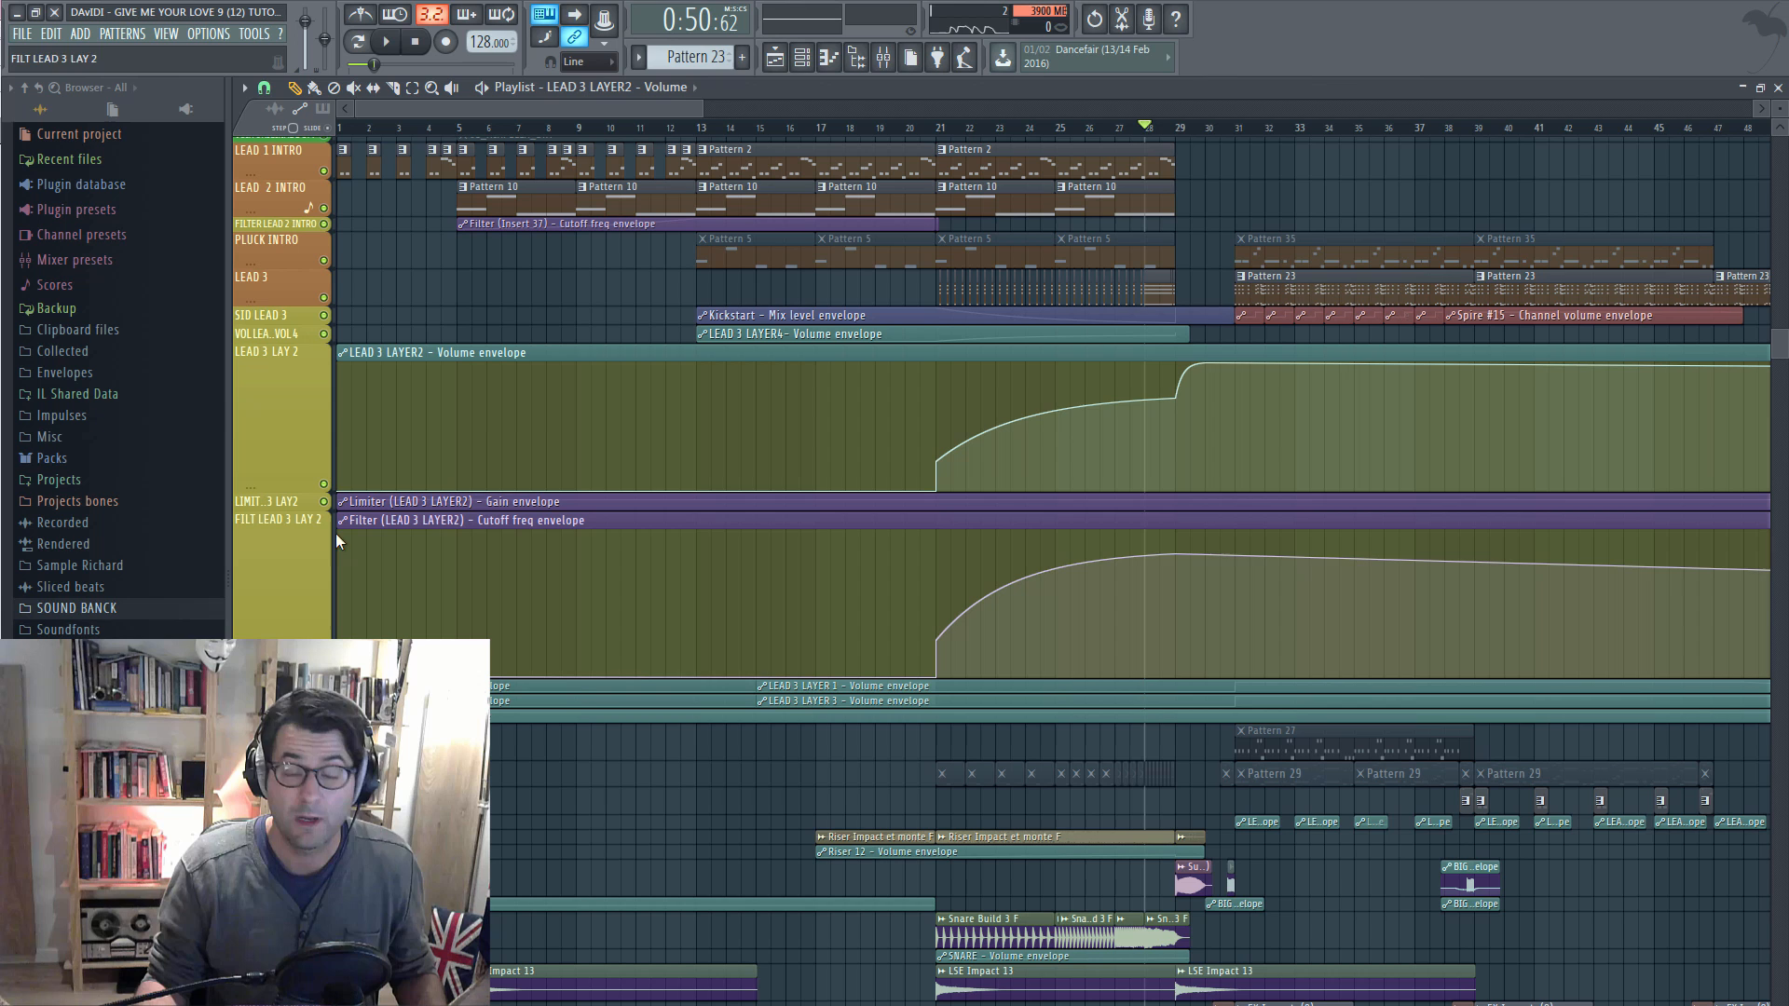
Play the arrangement from bar 21 to hear LEAD 3 LAYER2's rising volume and cutoff curves
click(939, 128)
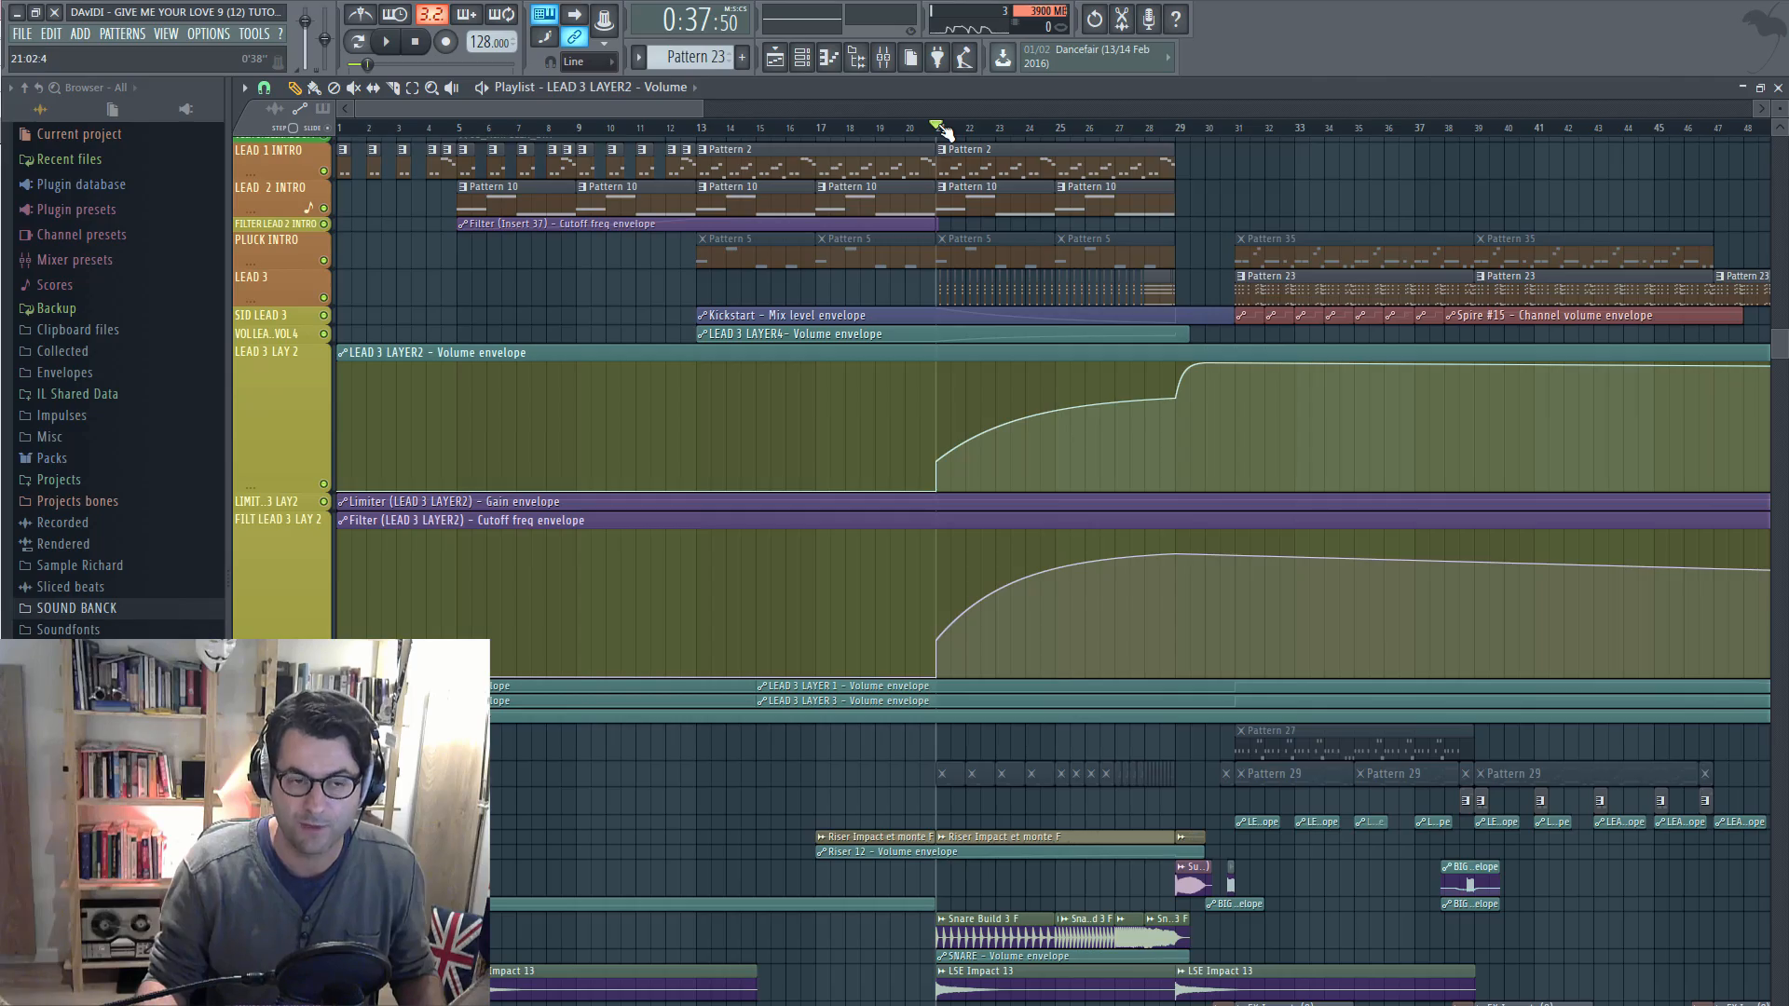
scroll(826, 149, down, 3)
key(space)
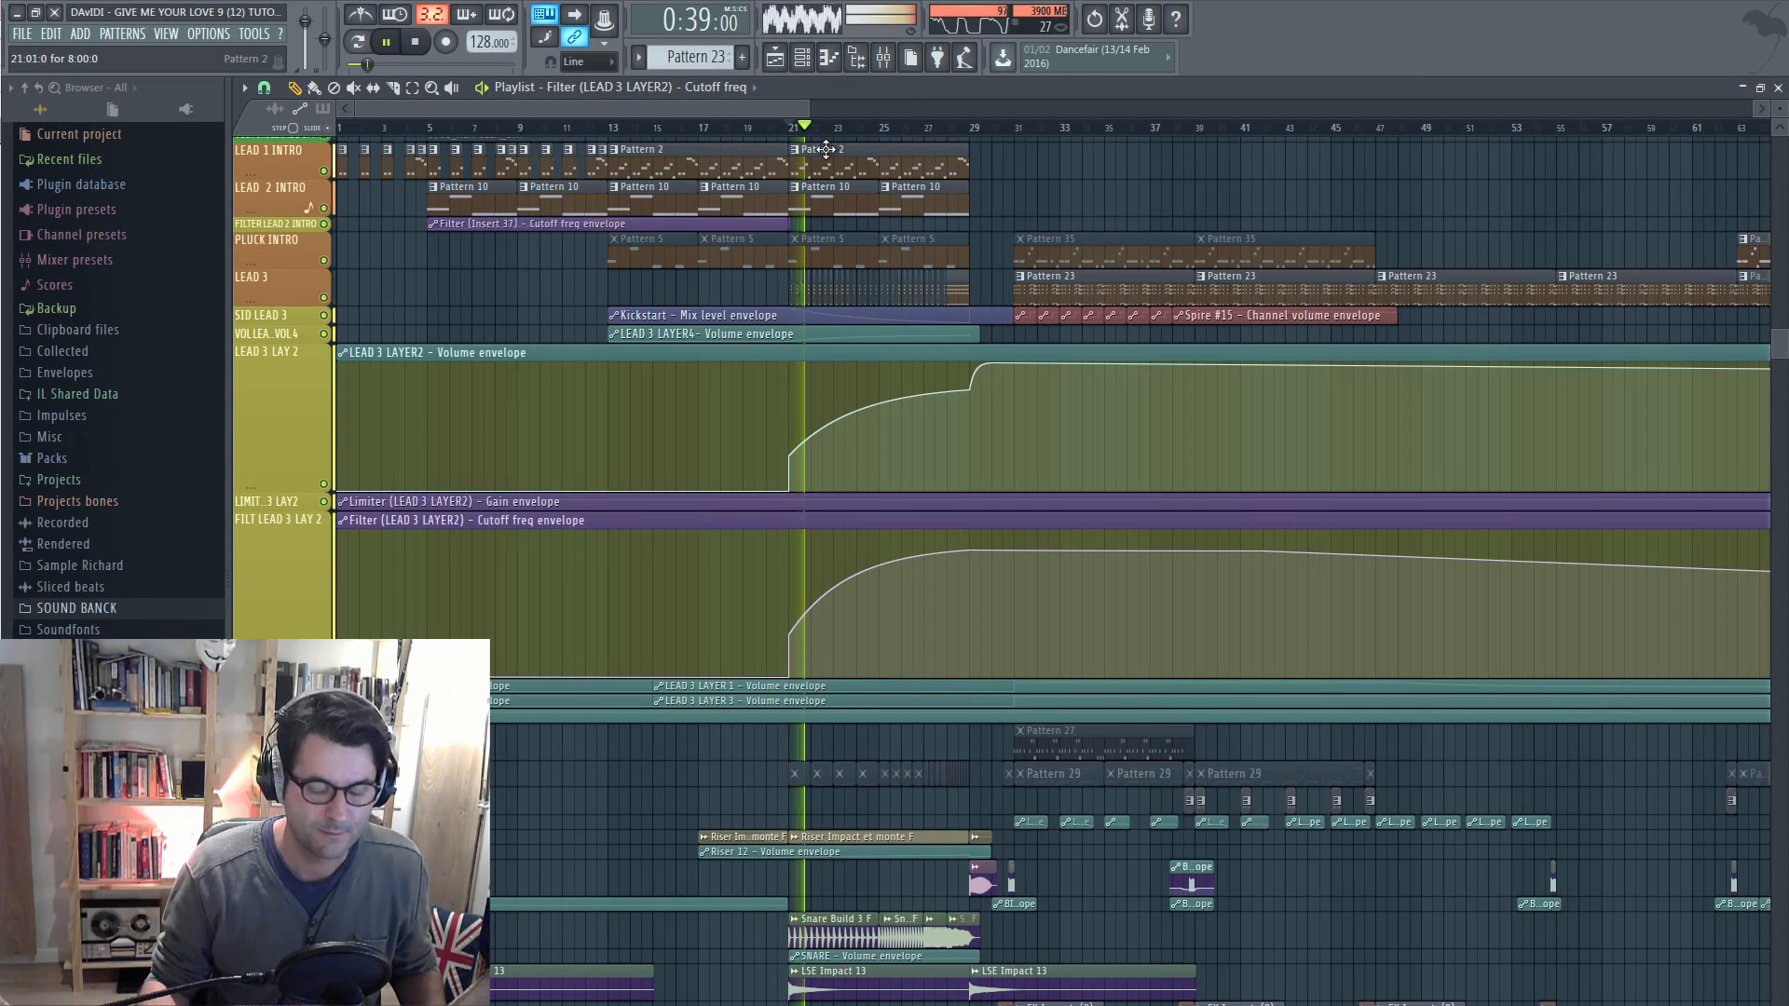